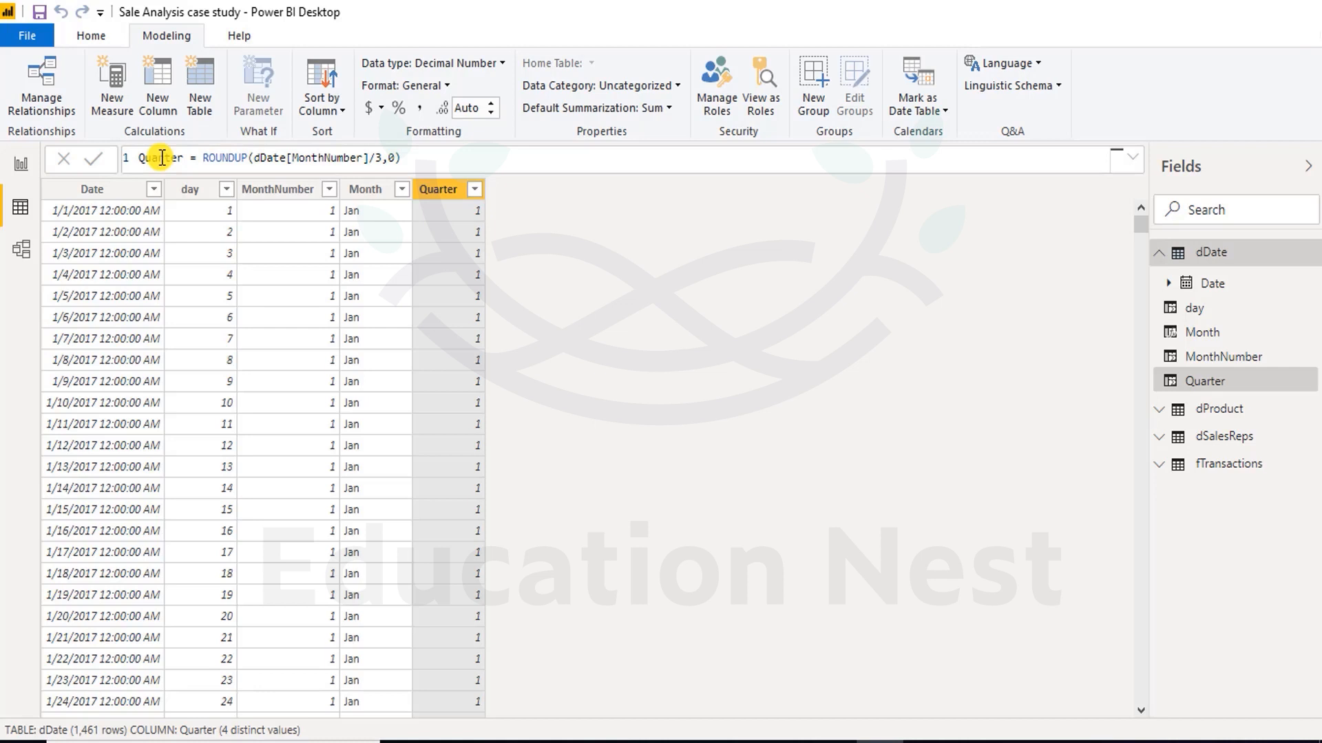
Step: Add a new calculated column named year to the dDate table
right_click(455, 196)
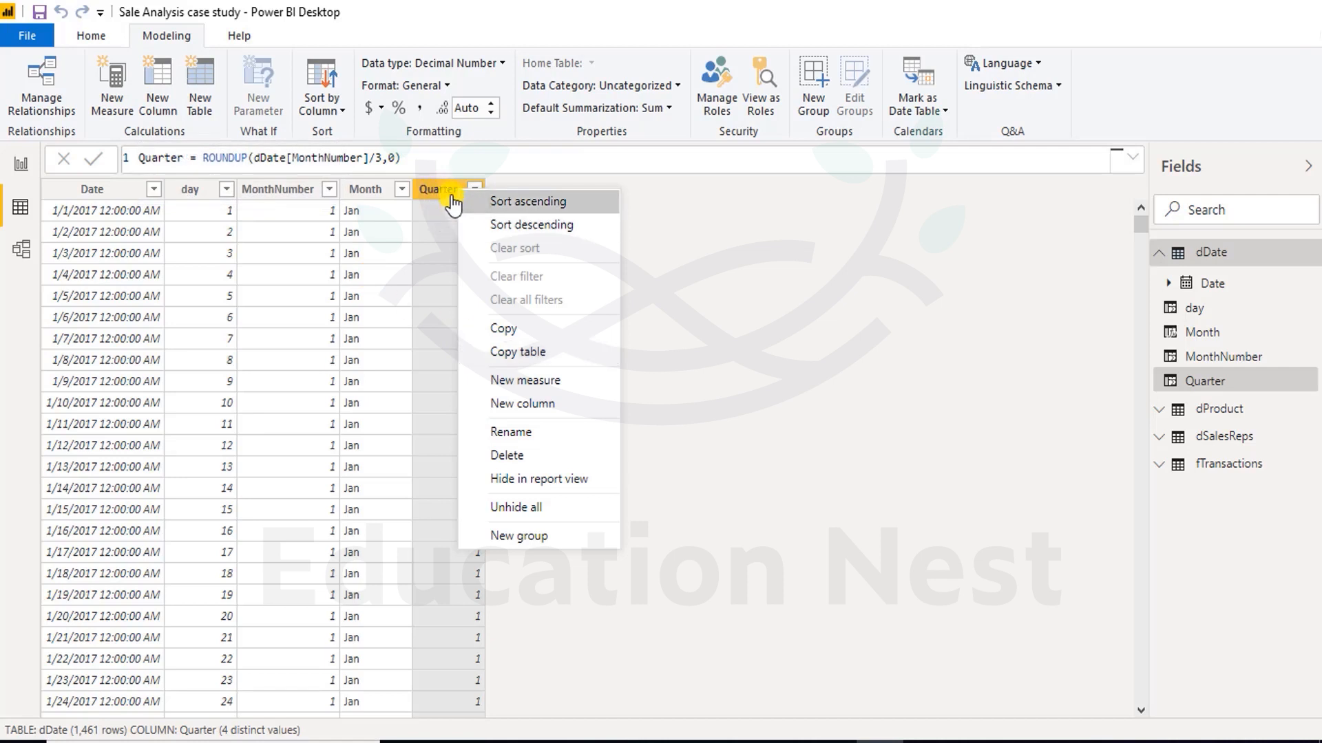
click(535, 402)
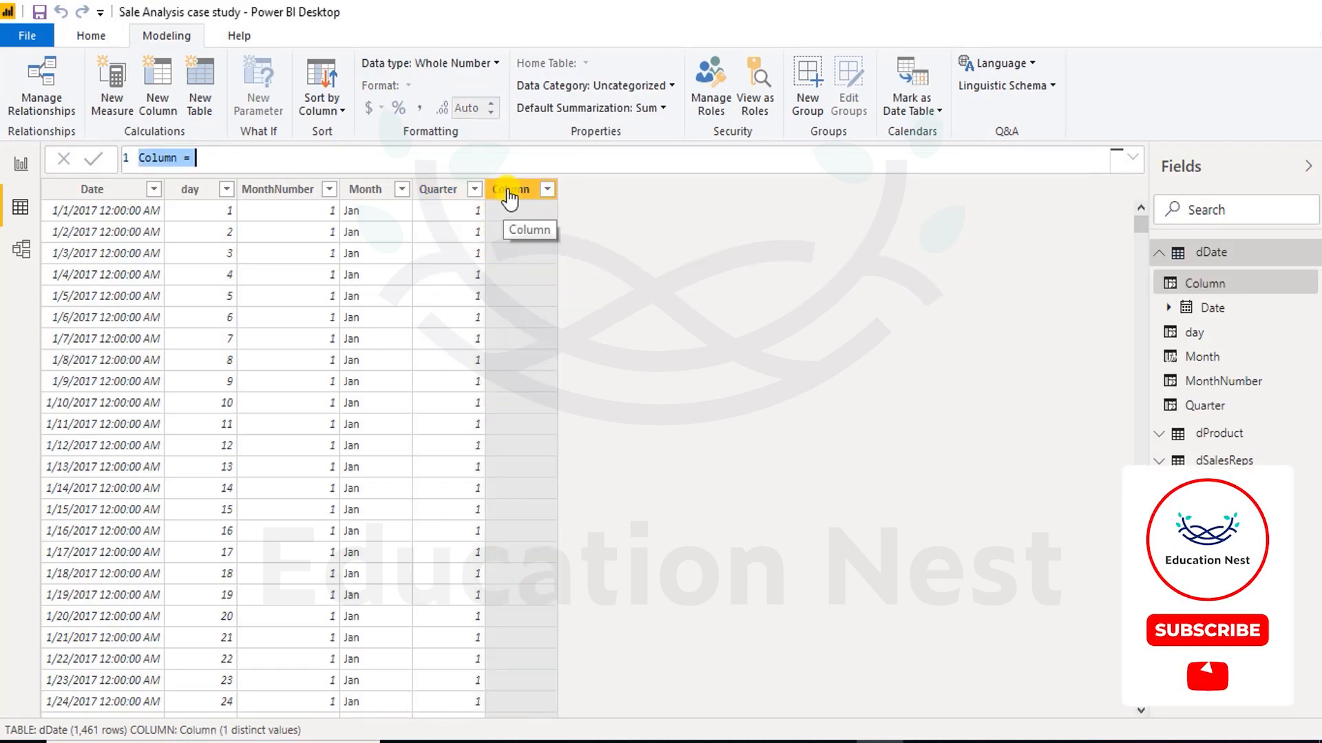
click(170, 159)
key(ctrl+a)
key(BackSpace)
text(ye)
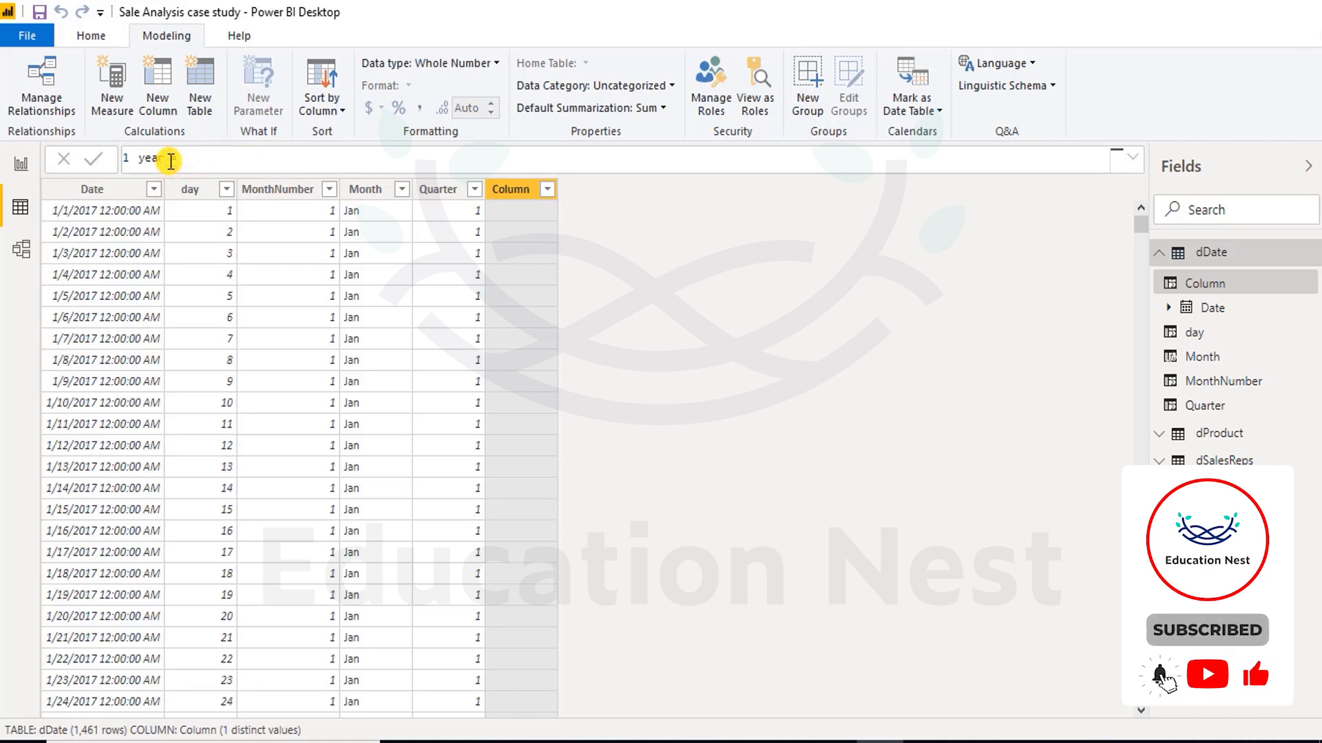
text(ar = )
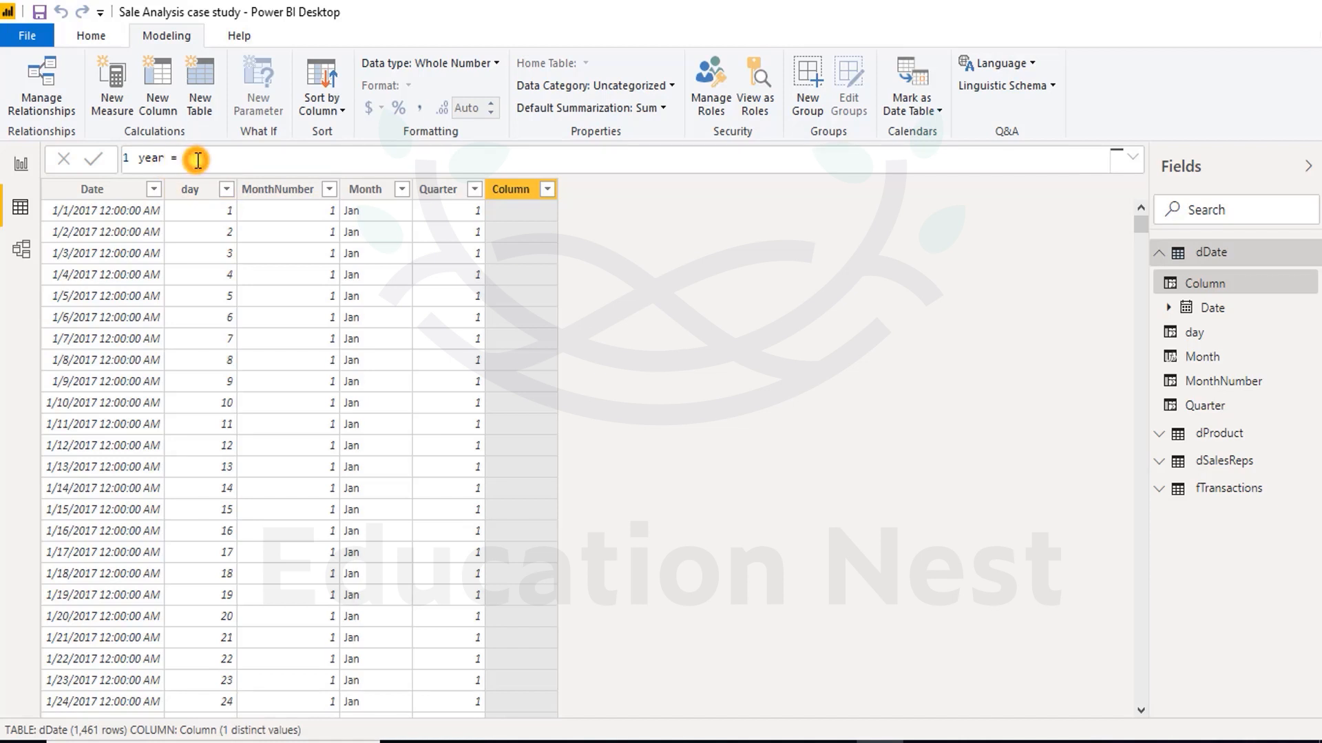
Step: Define the year column as year(dDate[Date]) and commit the formula
text(year()
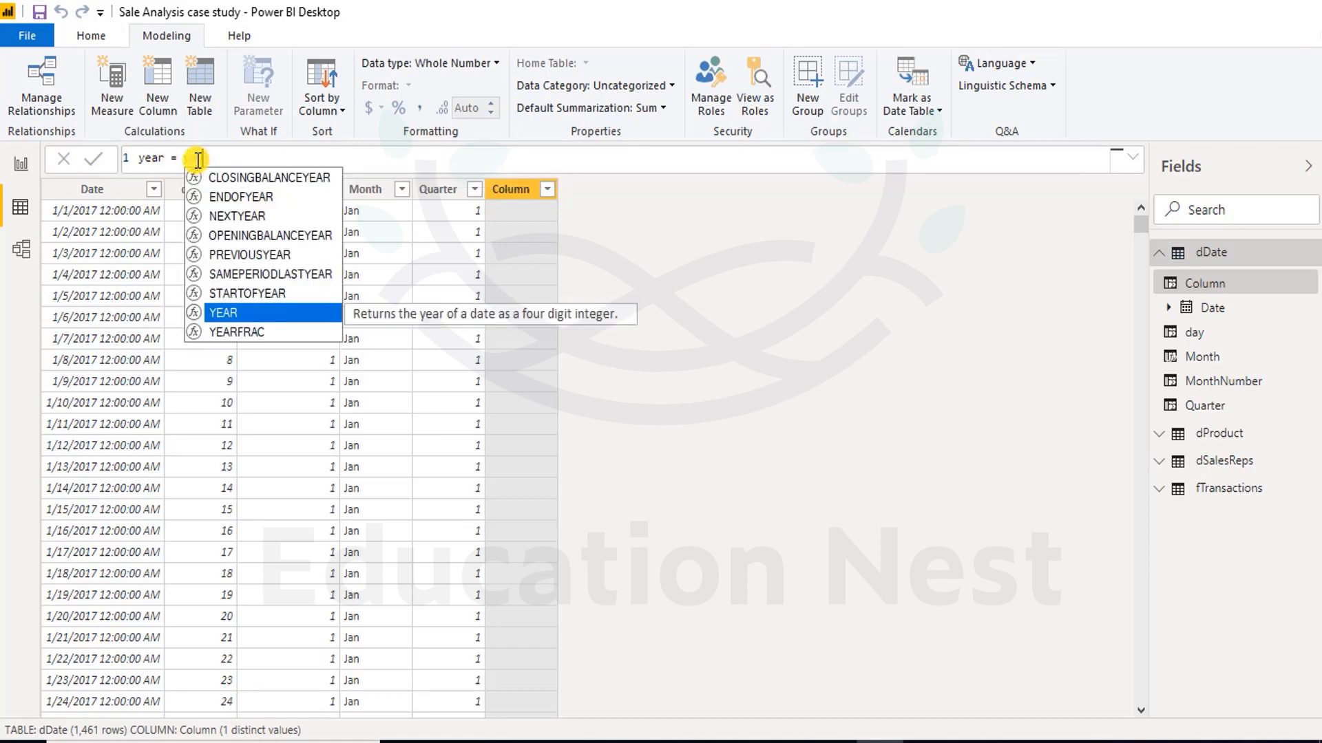
text(dd)
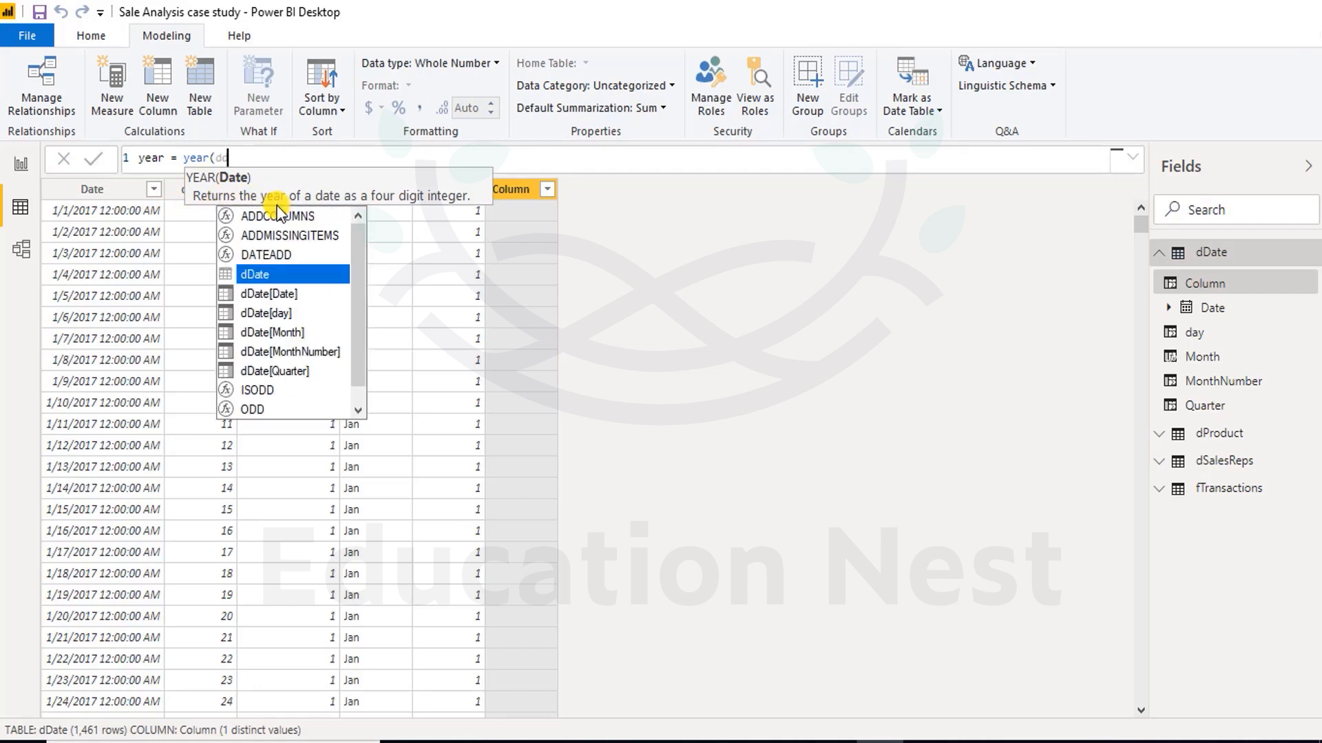
key(Down)
key(Down)
key(Up)
key(Tab)
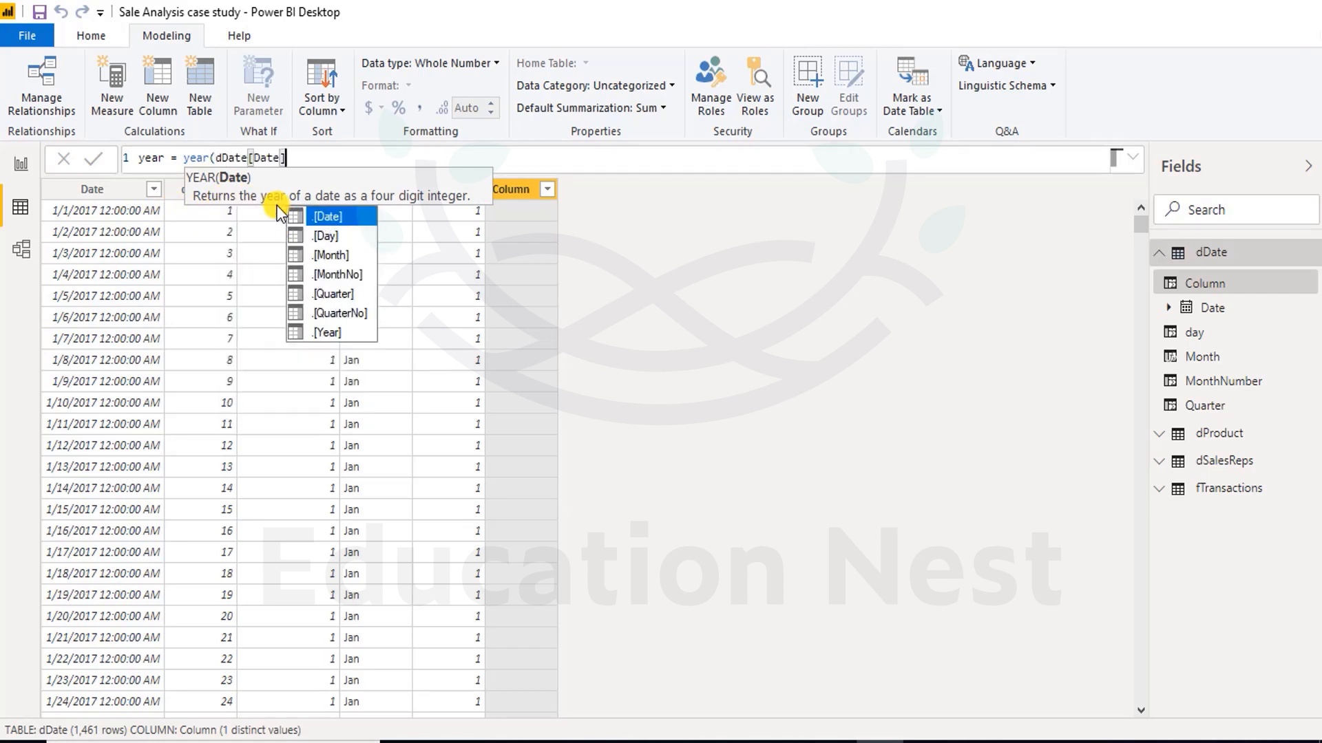
text())
key(Return)
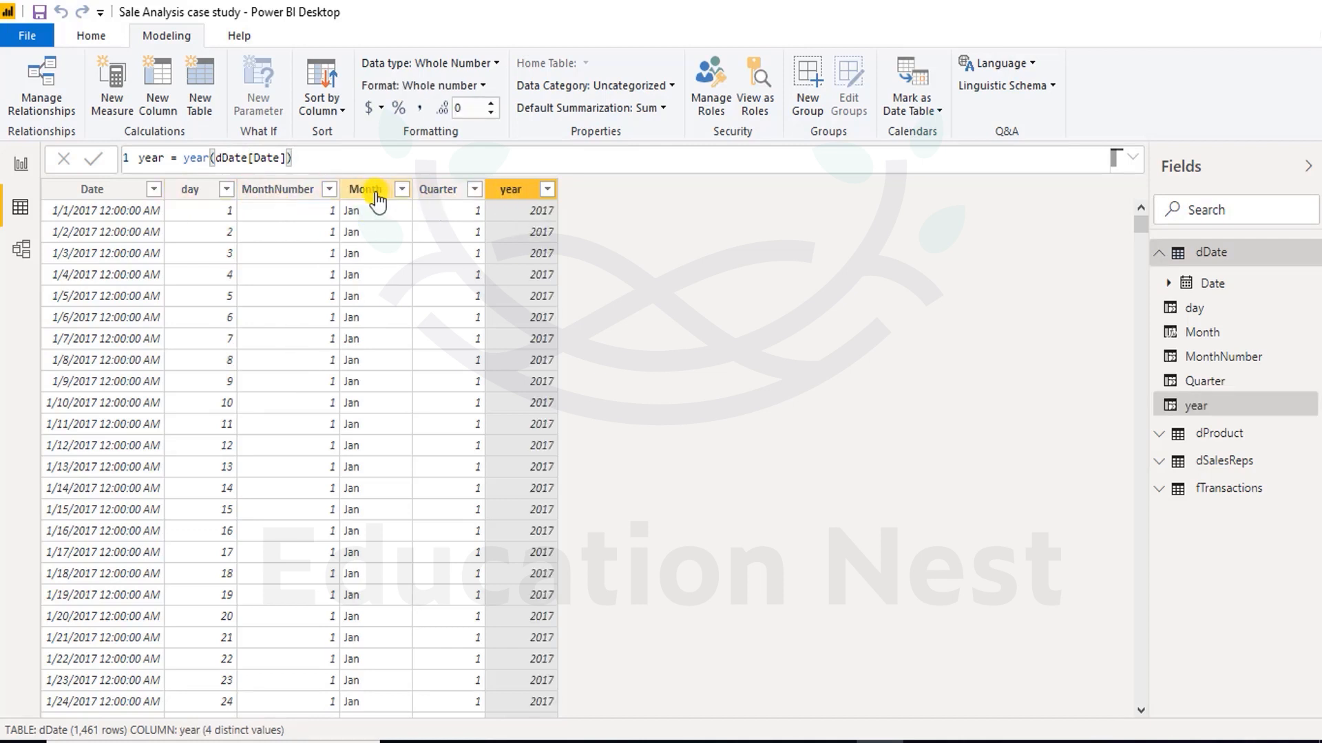
Step: Add another calculated column to the dDate table and name it Fiscal Quarter
right_click(519, 199)
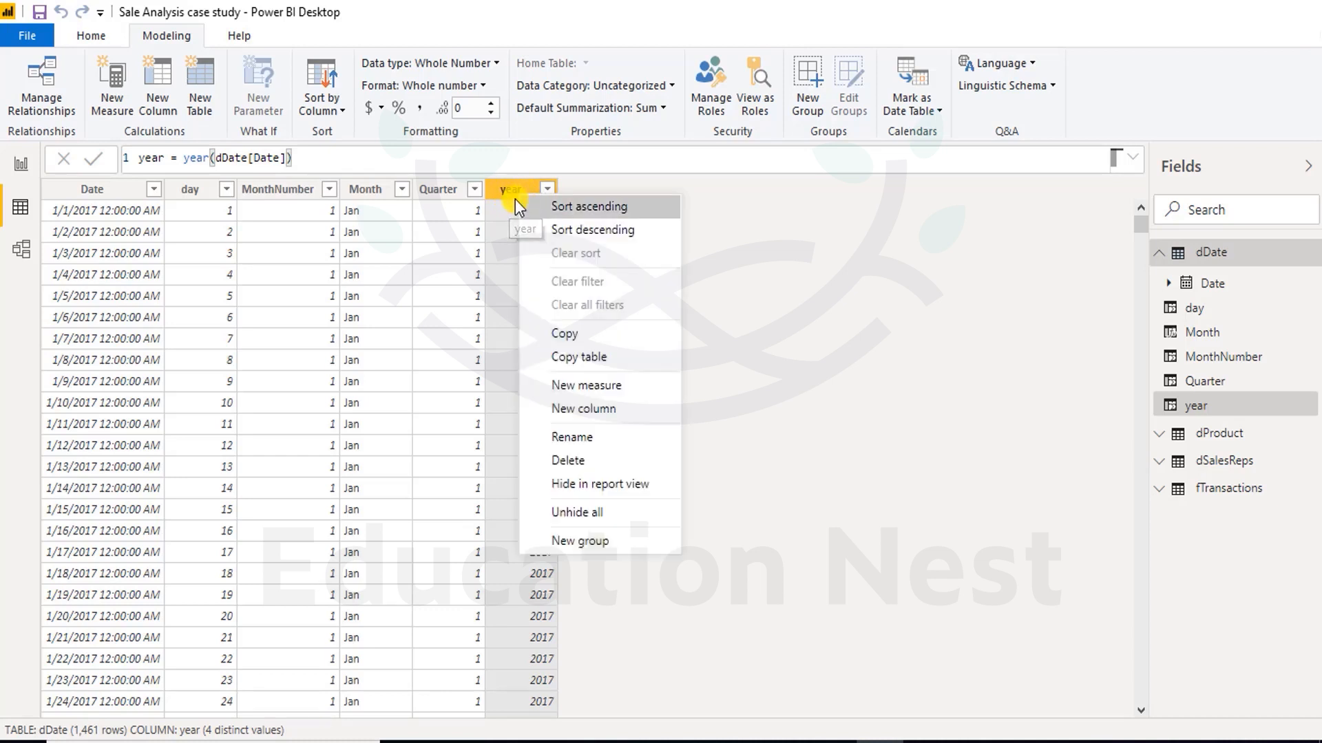
click(508, 201)
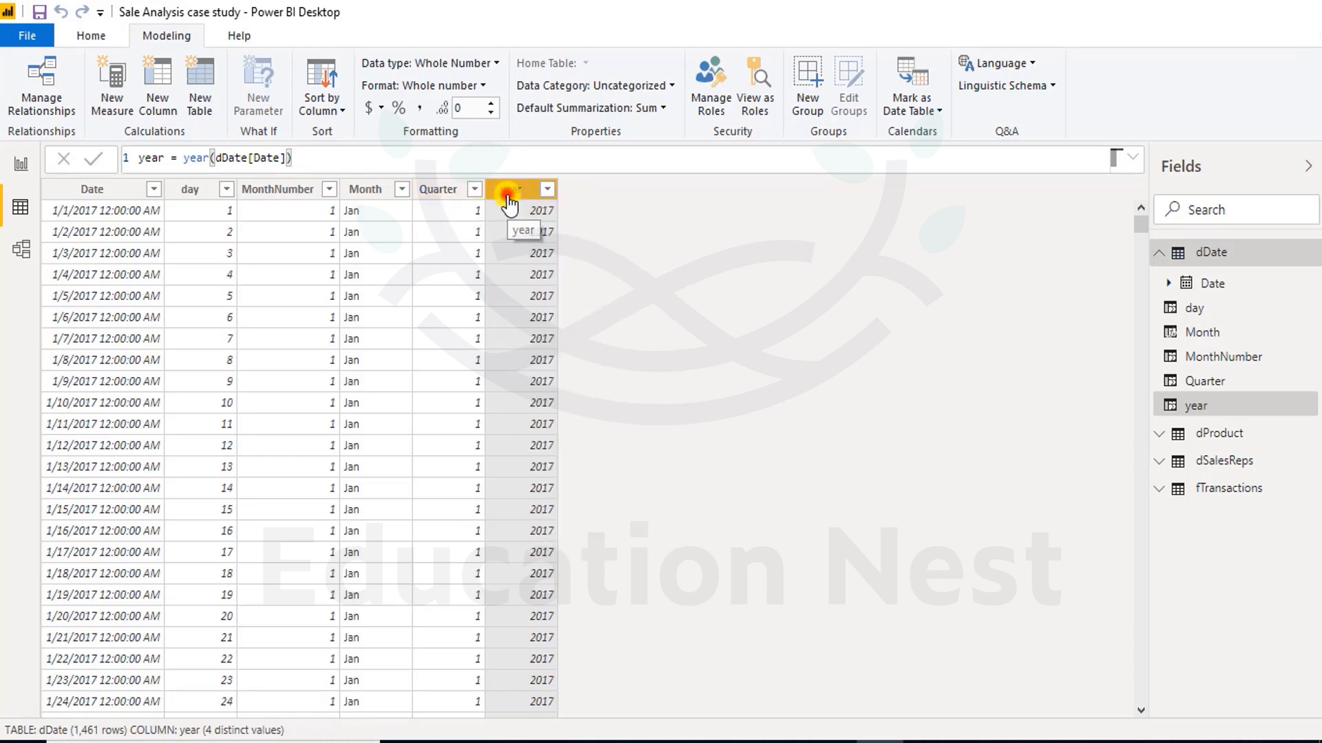
click(143, 89)
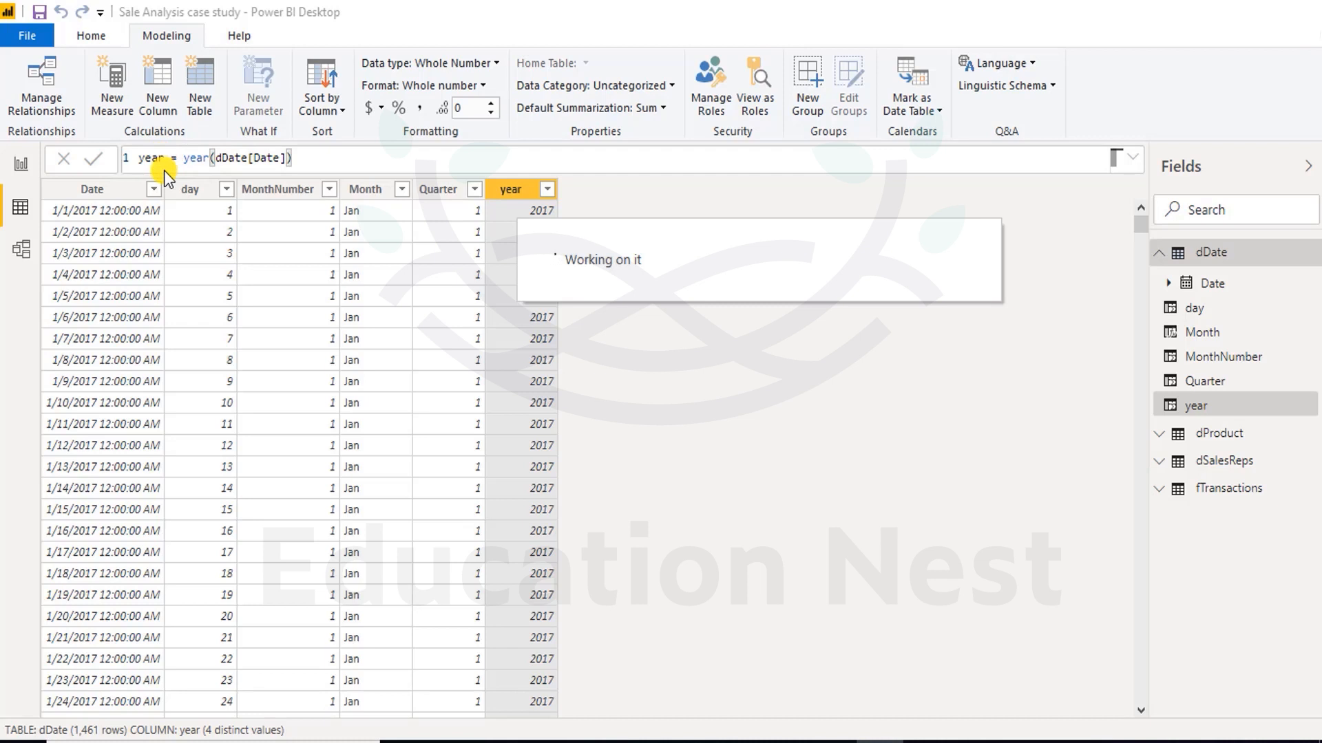
double_click(149, 157)
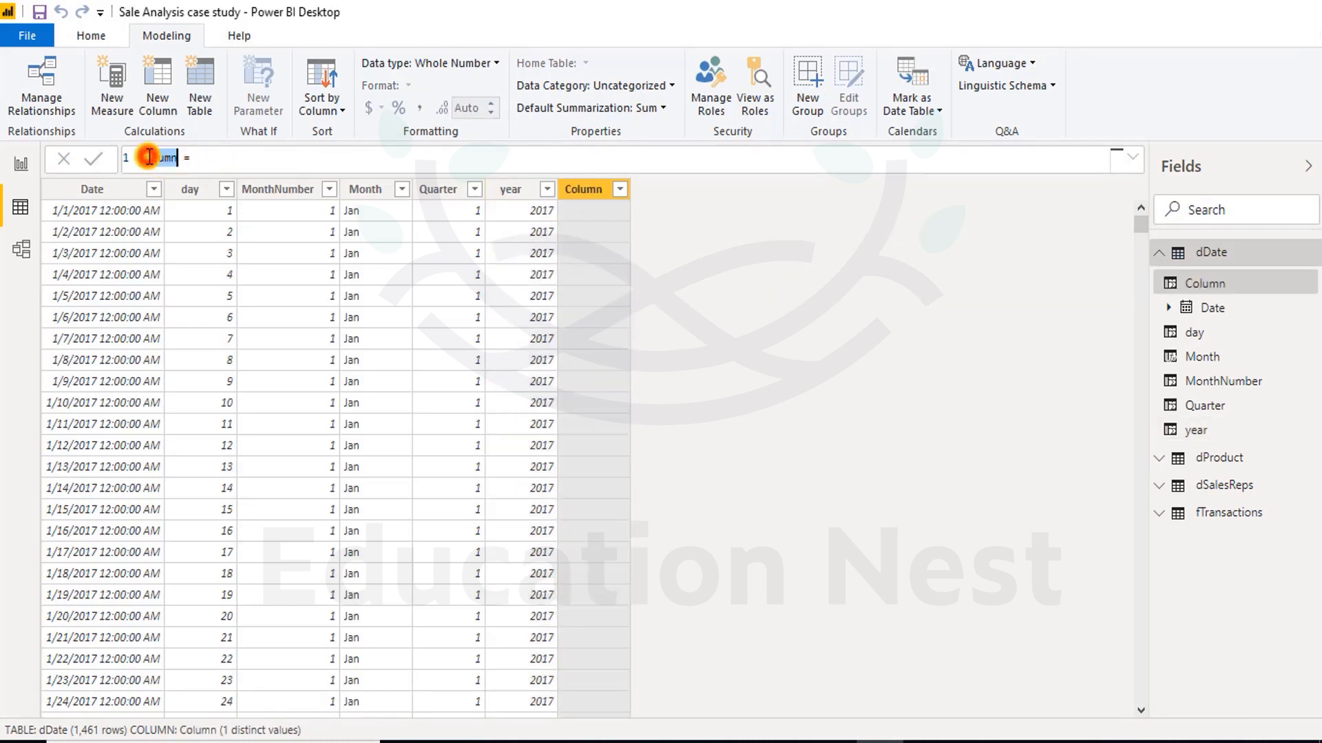
text(Fiscal Quarter)
click(251, 156)
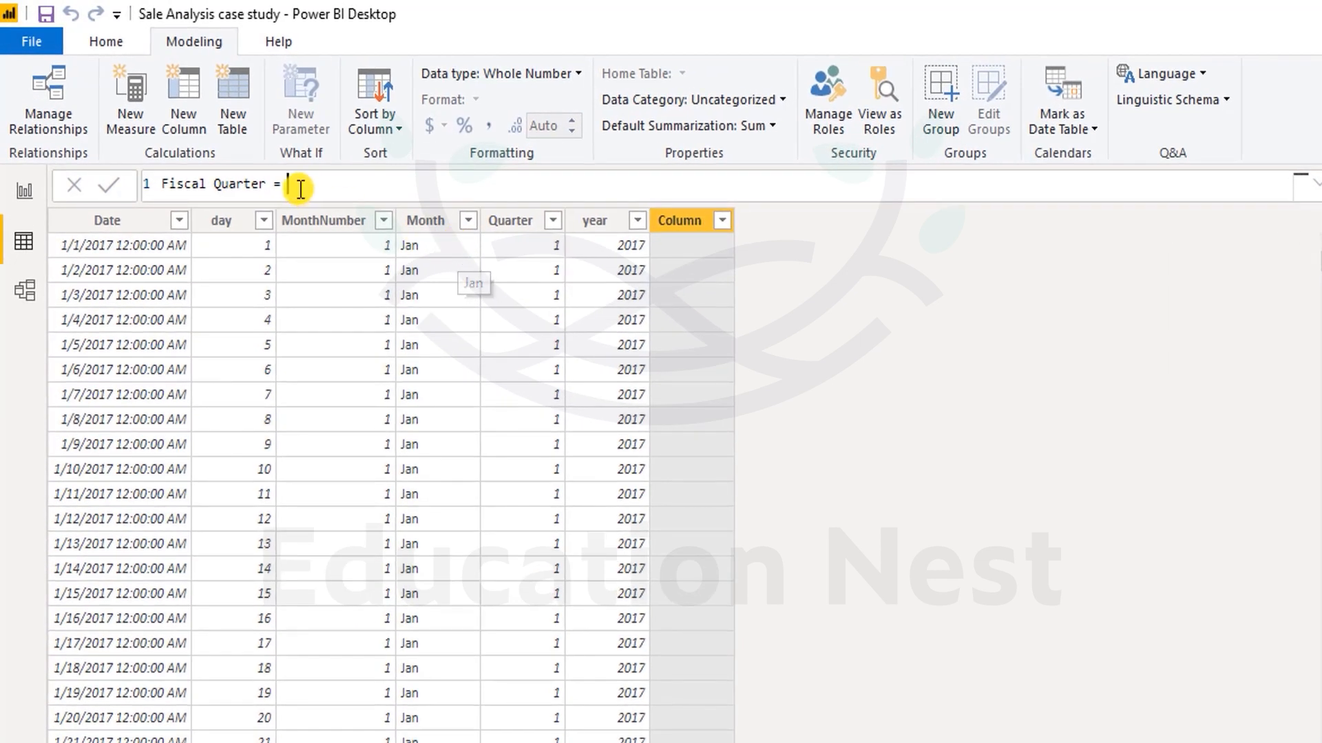
Step: Start the Fiscal Quarter formula with an IF function that tests dDate[Quarter]=1
click(301, 189)
text(if(dd)
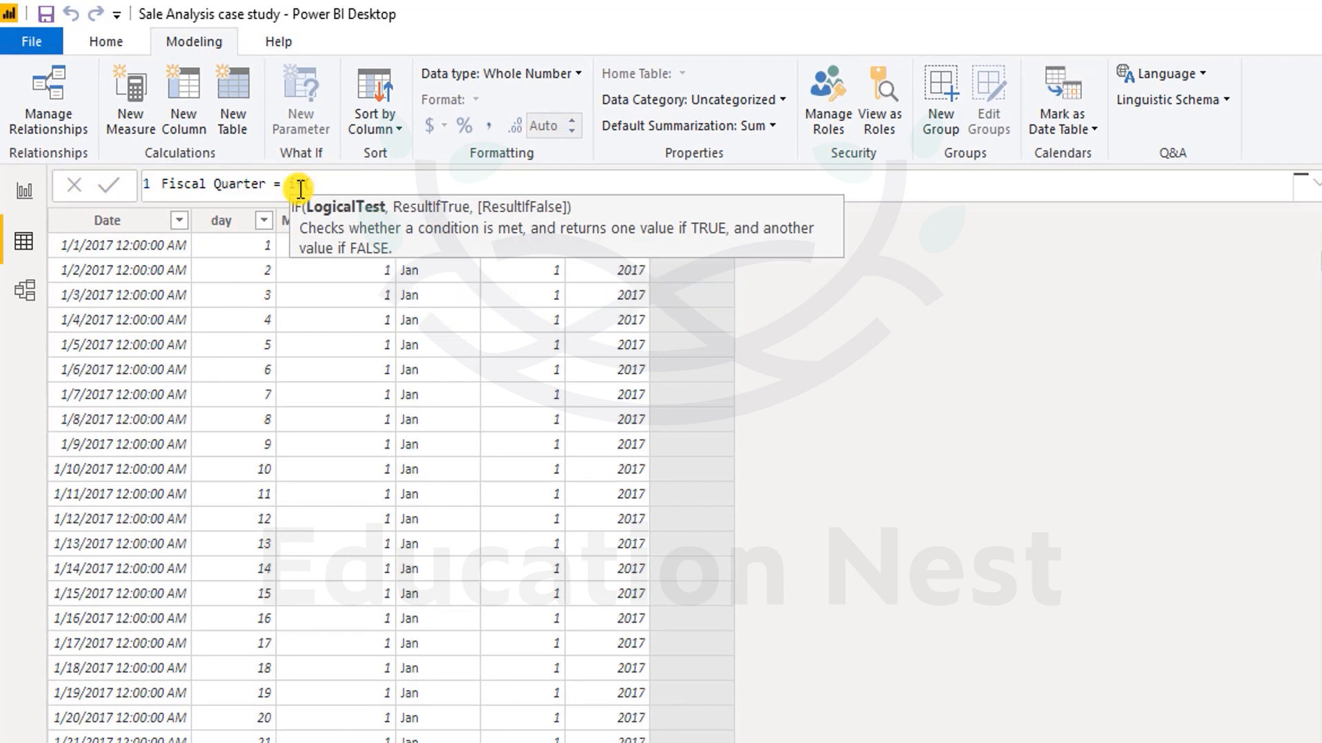
key(Down)
key(Down)
key(Down)
key(Down)
key(Down)
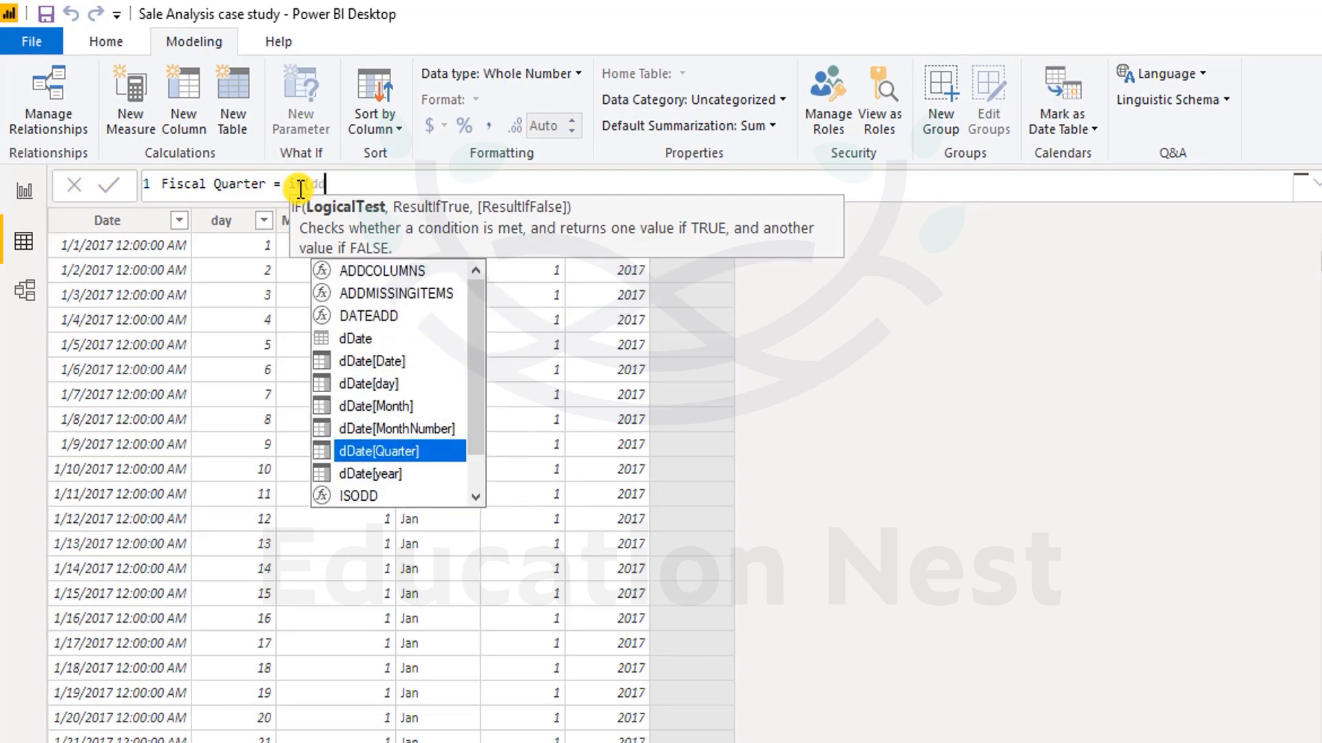
key(Tab)
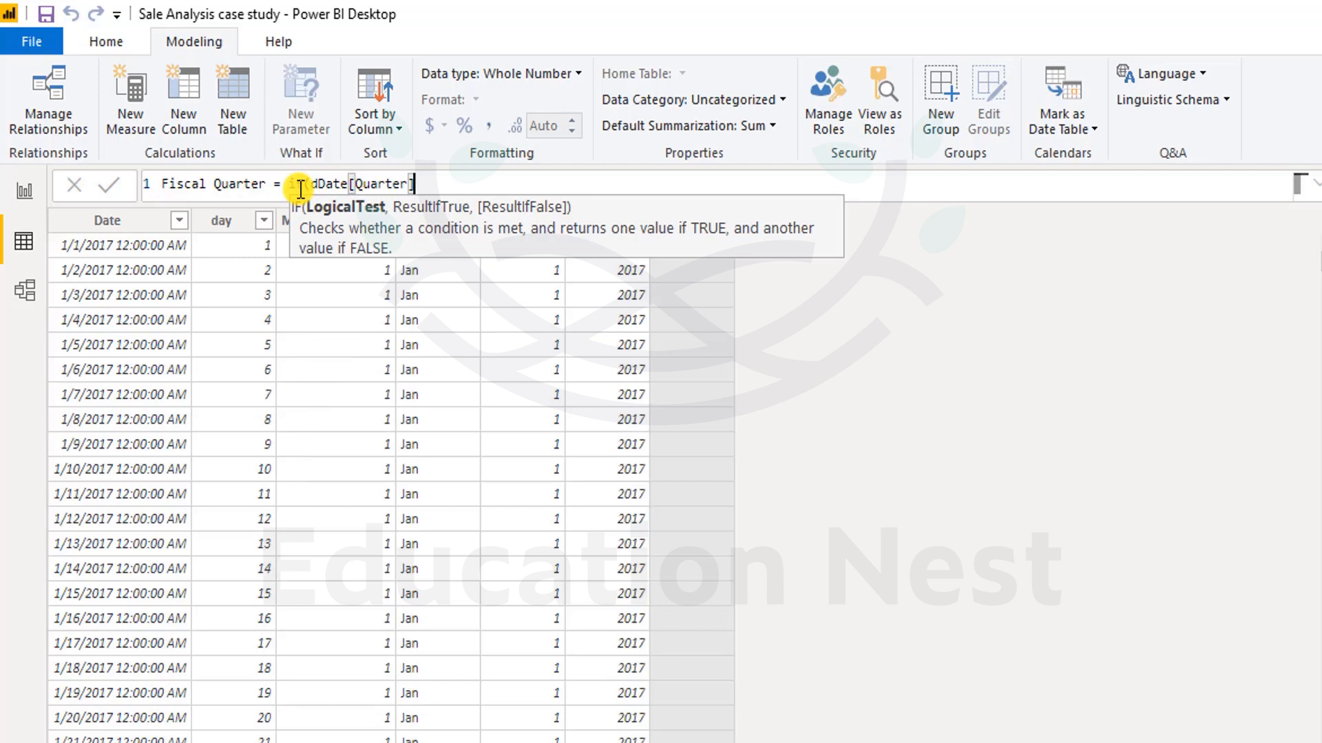
text(,)
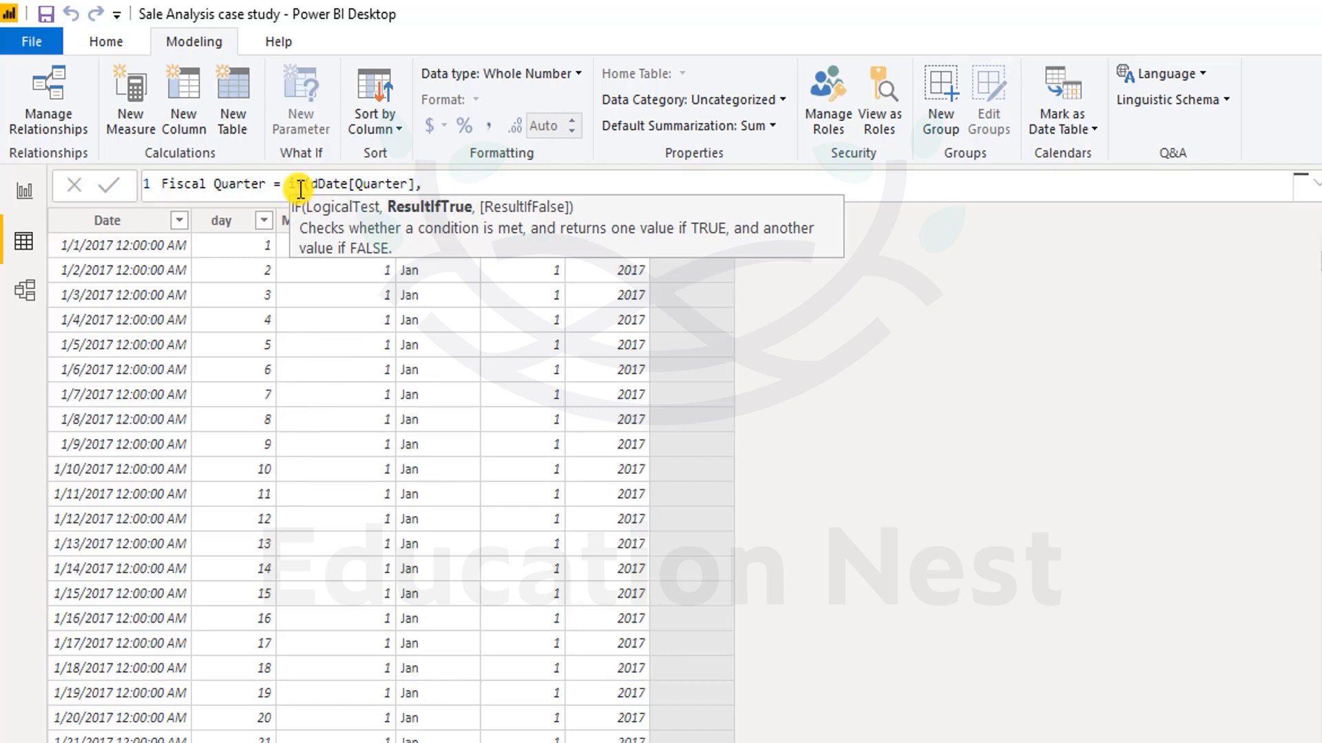
key(BackSpace)
text(=)
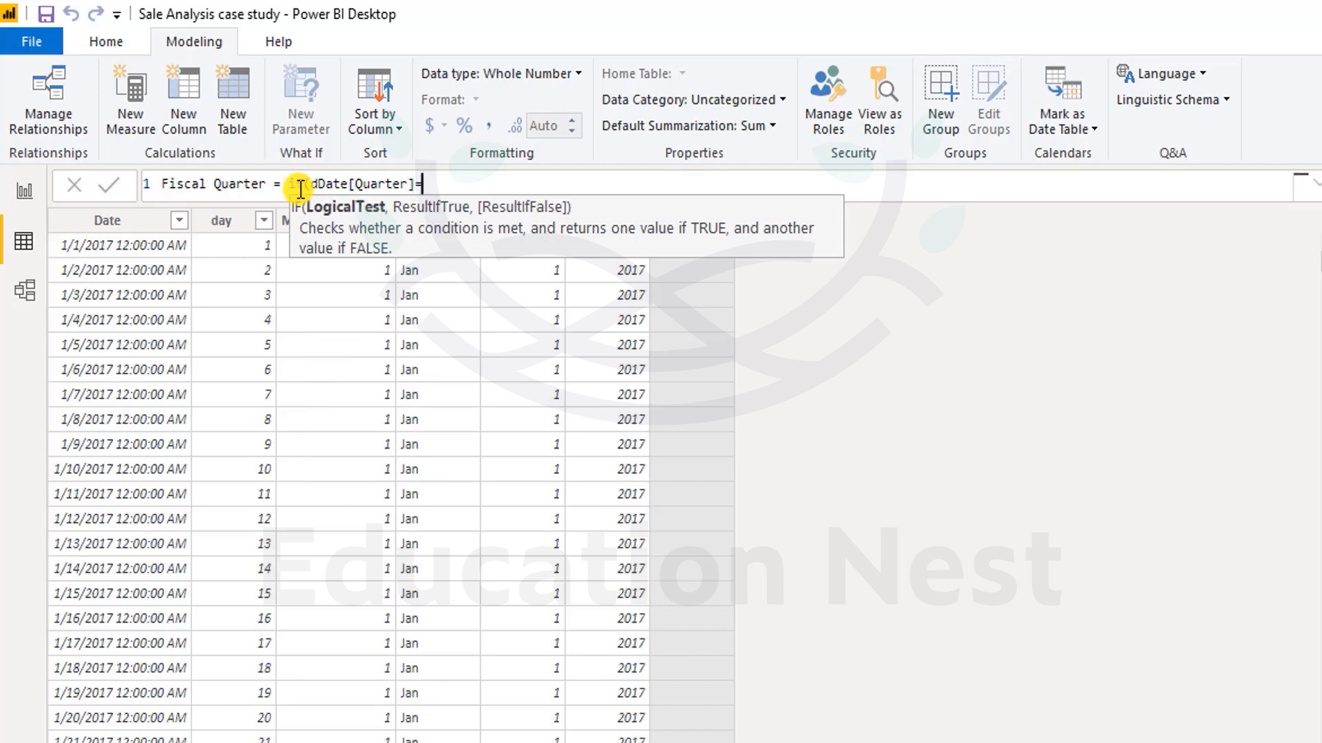
text(1,)
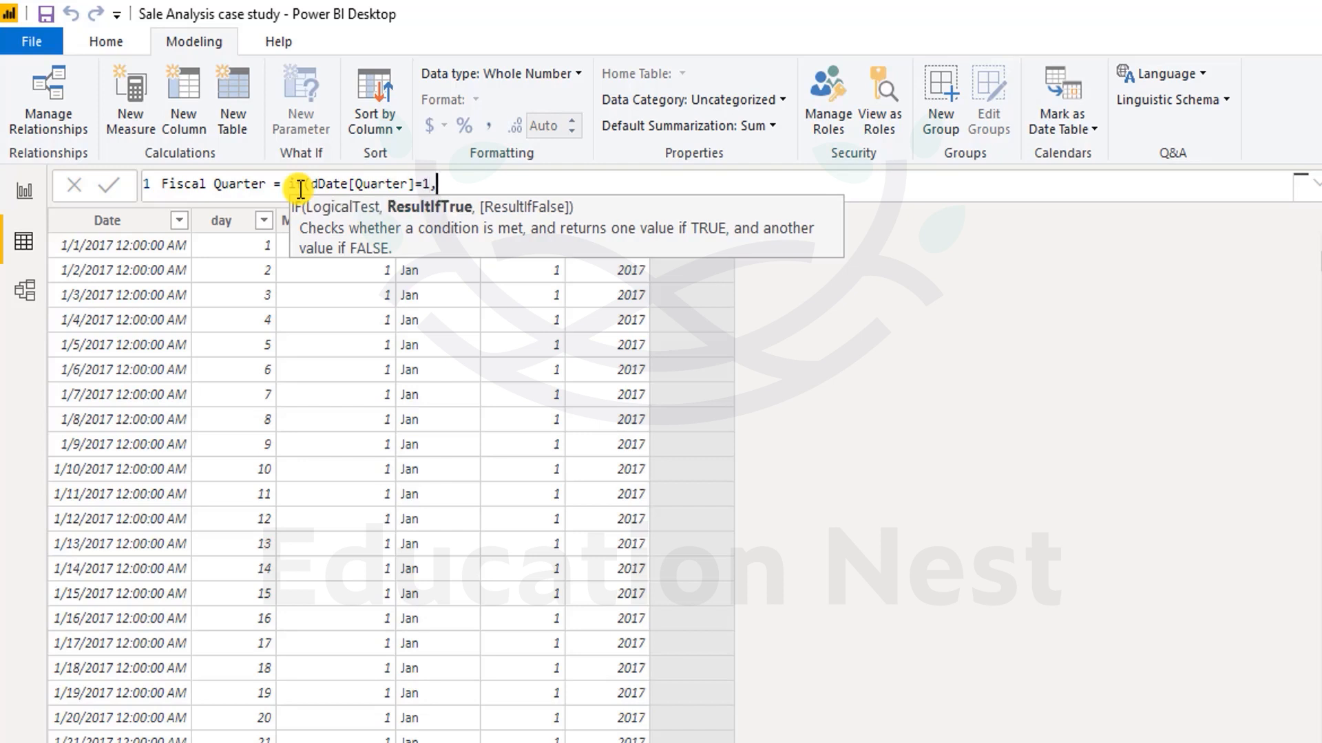
Step: Complete the IF function with 4 as the true result and dDate[Quarter]-1 as the false result
text(4,dd)
key(Down)
key(Down)
key(Down)
key(Down)
key(Down)
key(Tab)
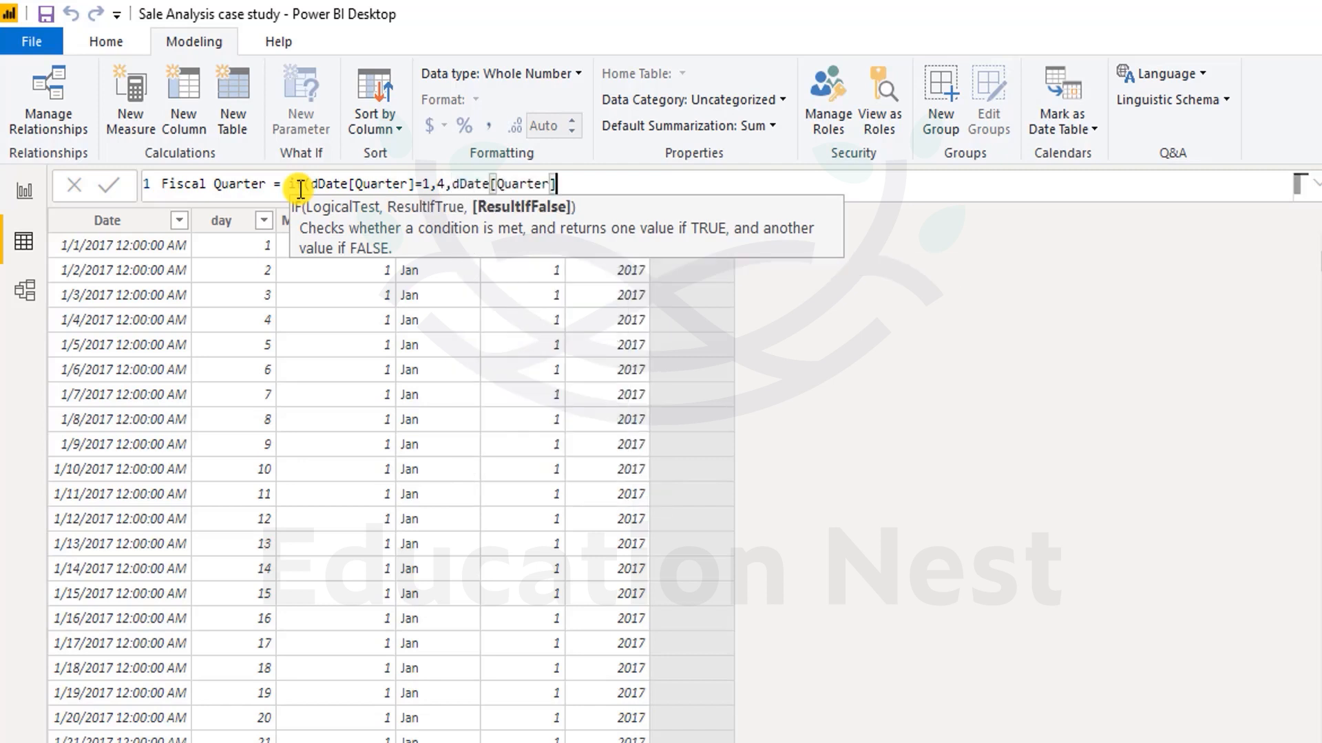
text(-1))
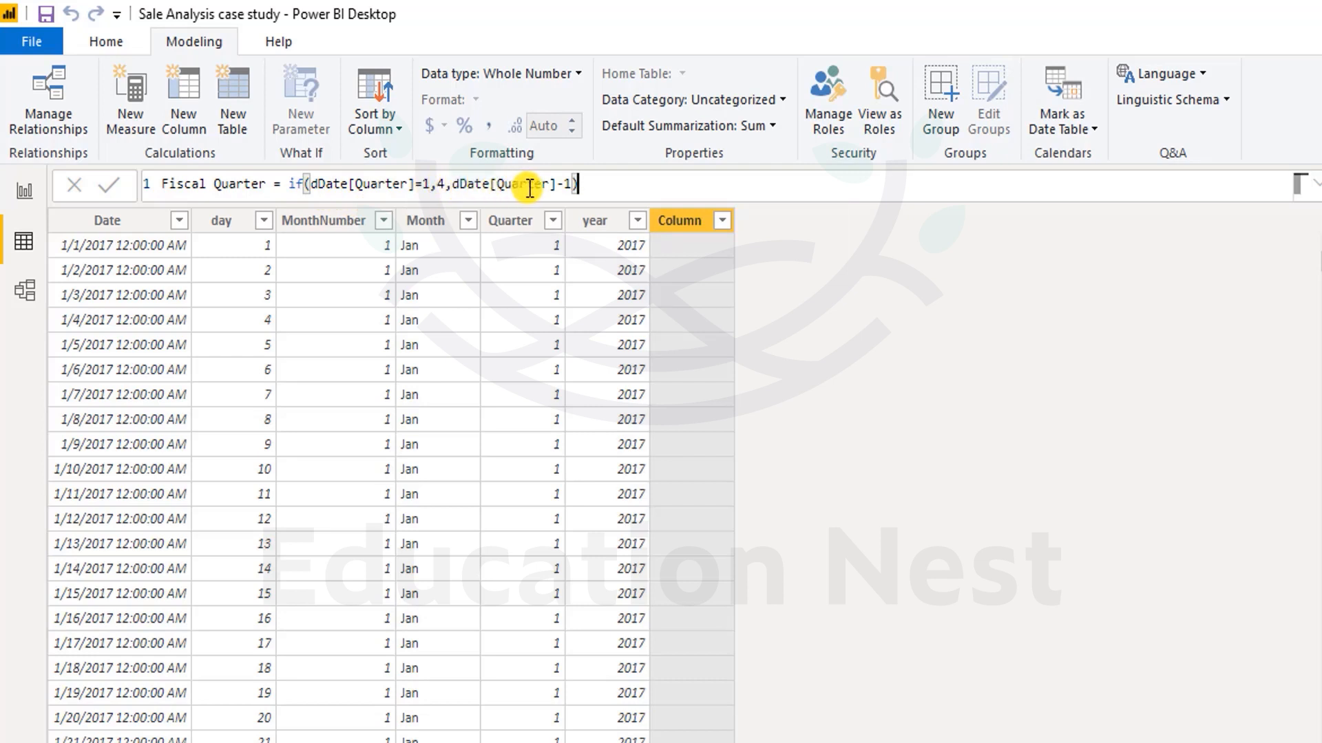
click(555, 184)
text(-1)
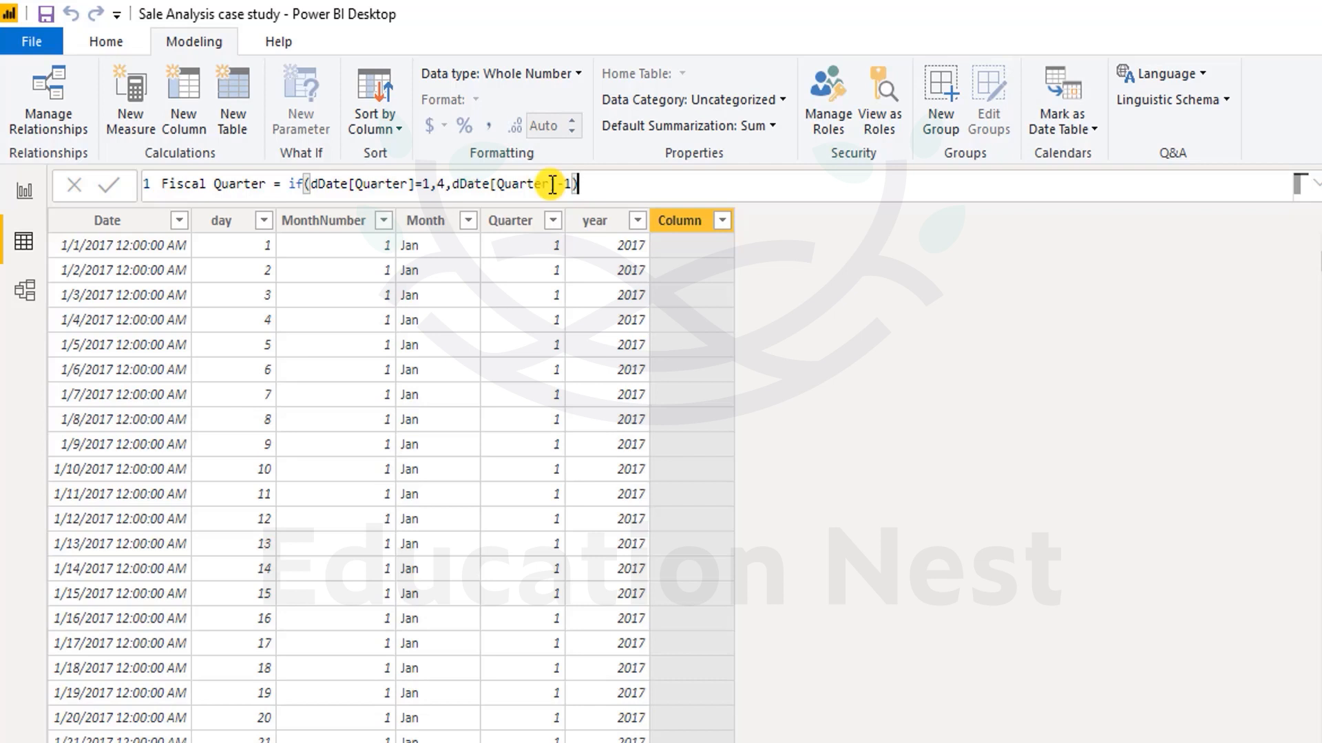
Step: Commit the Fiscal Quarter formula and save the report file
click(589, 188)
key(Return)
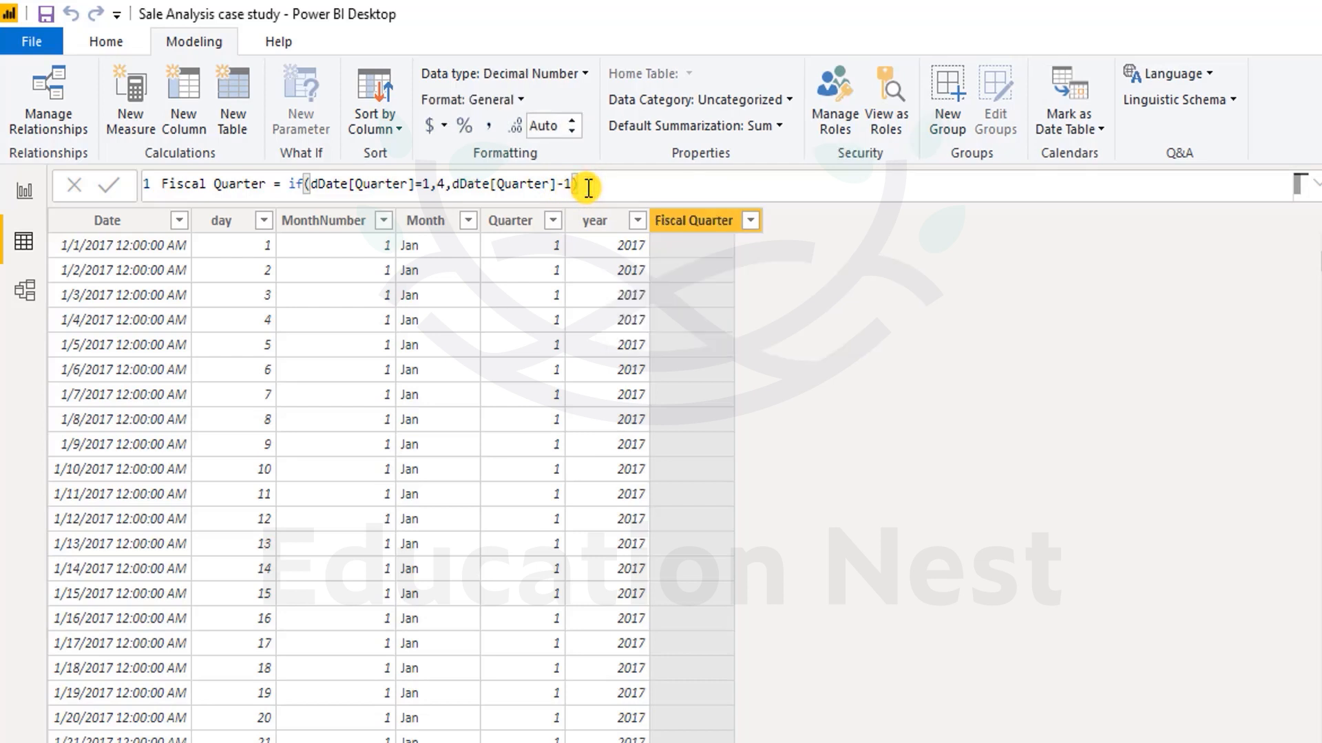
click(54, 15)
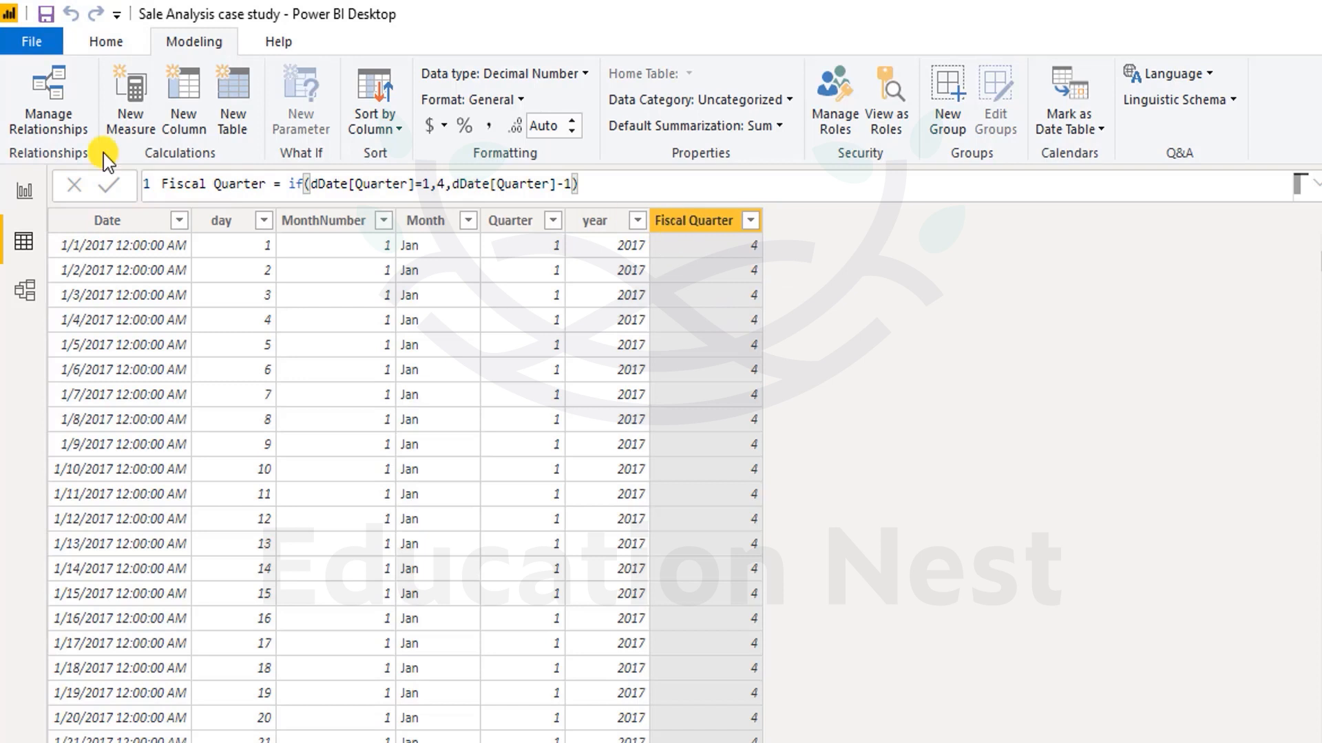
Step: Add another calculated column to the dDate table and name it Fiscal Year
click(183, 98)
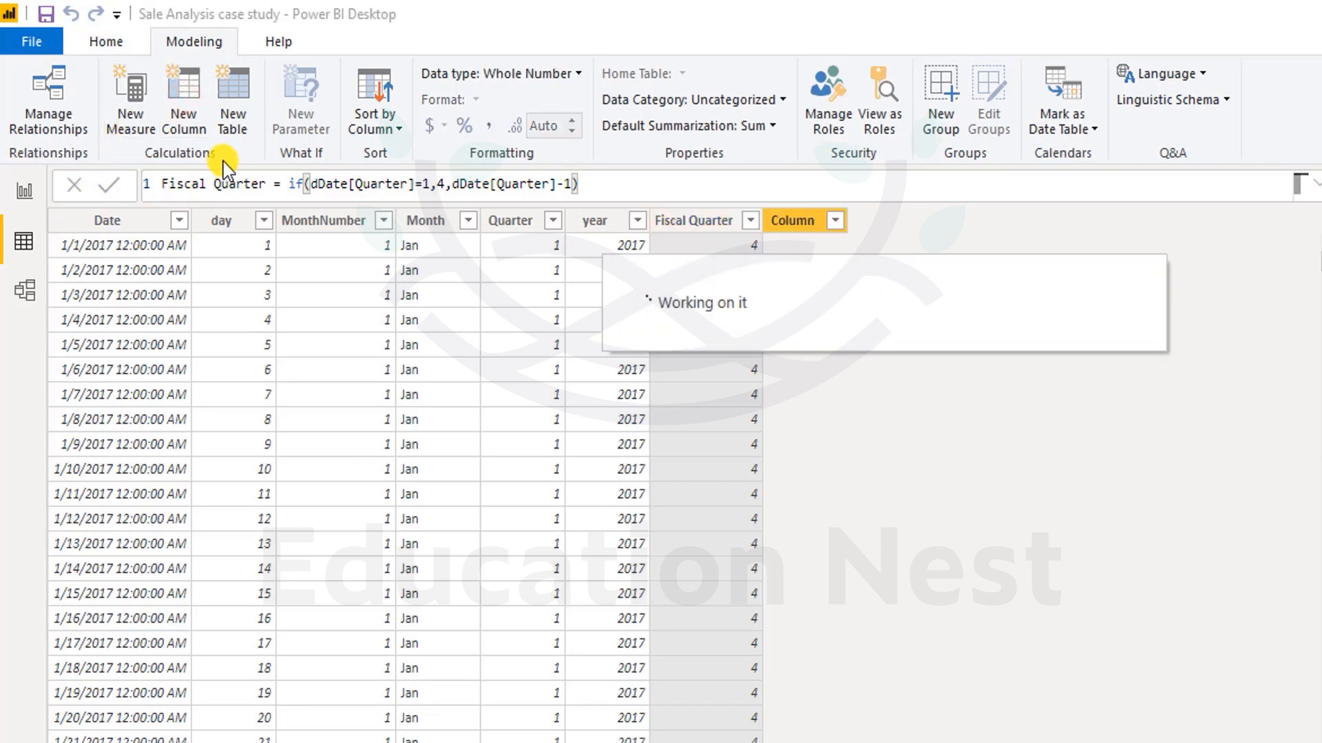
double_click(198, 185)
text(Fiscal)
text( Year =)
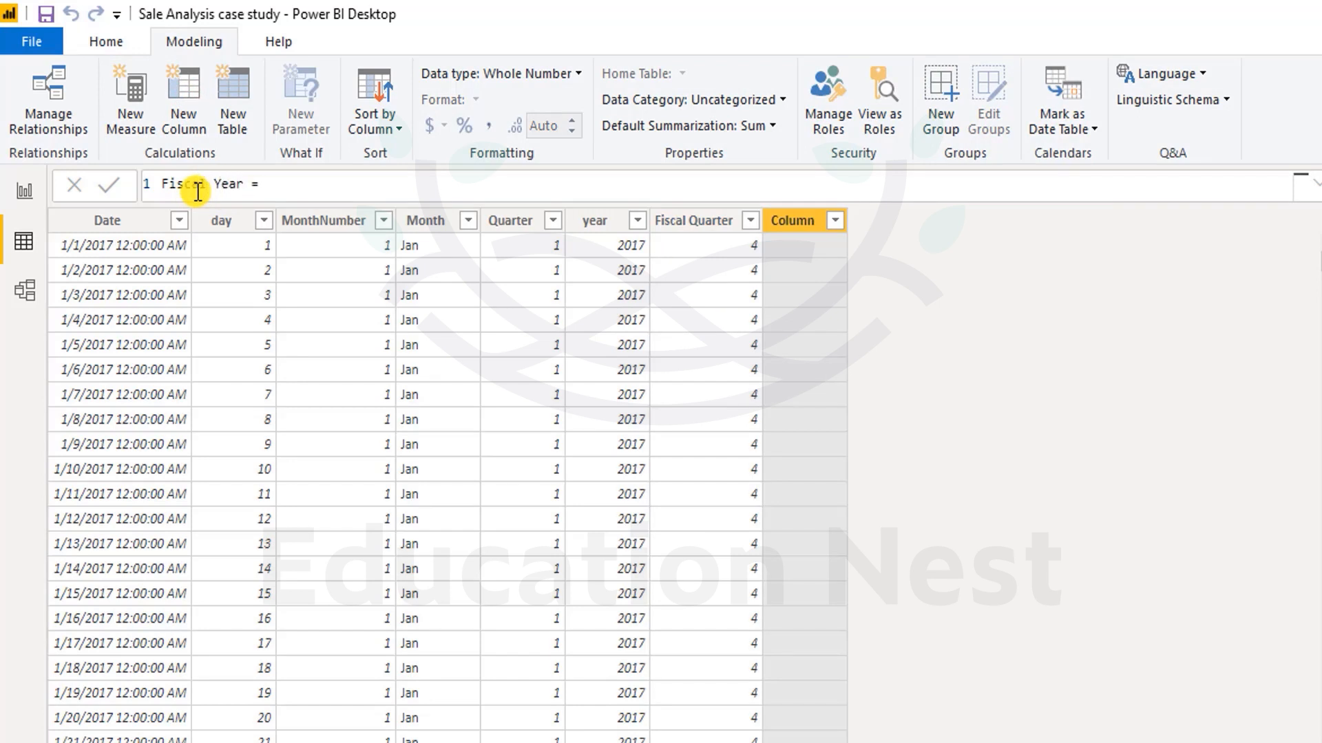
click(314, 190)
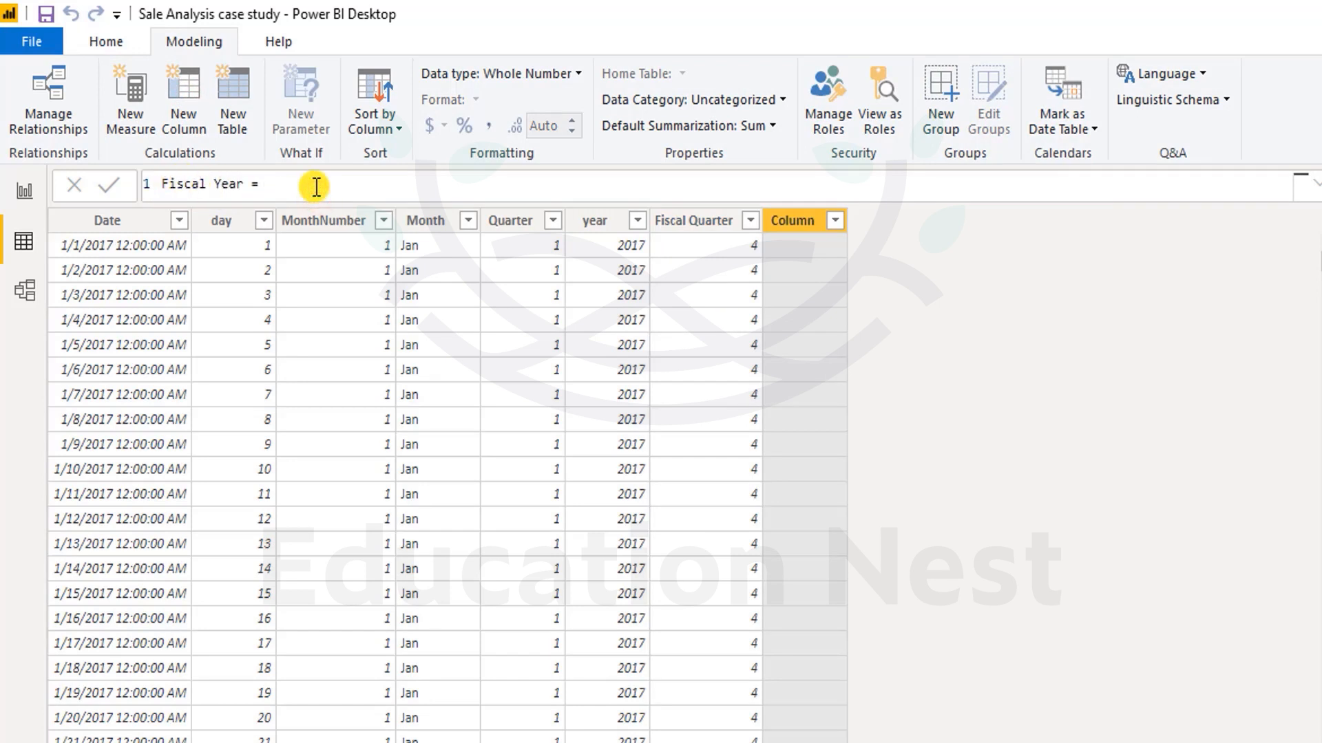
Step: Start the Fiscal Year formula with an IF function that tests dDate[Quarter]=1
text(if()
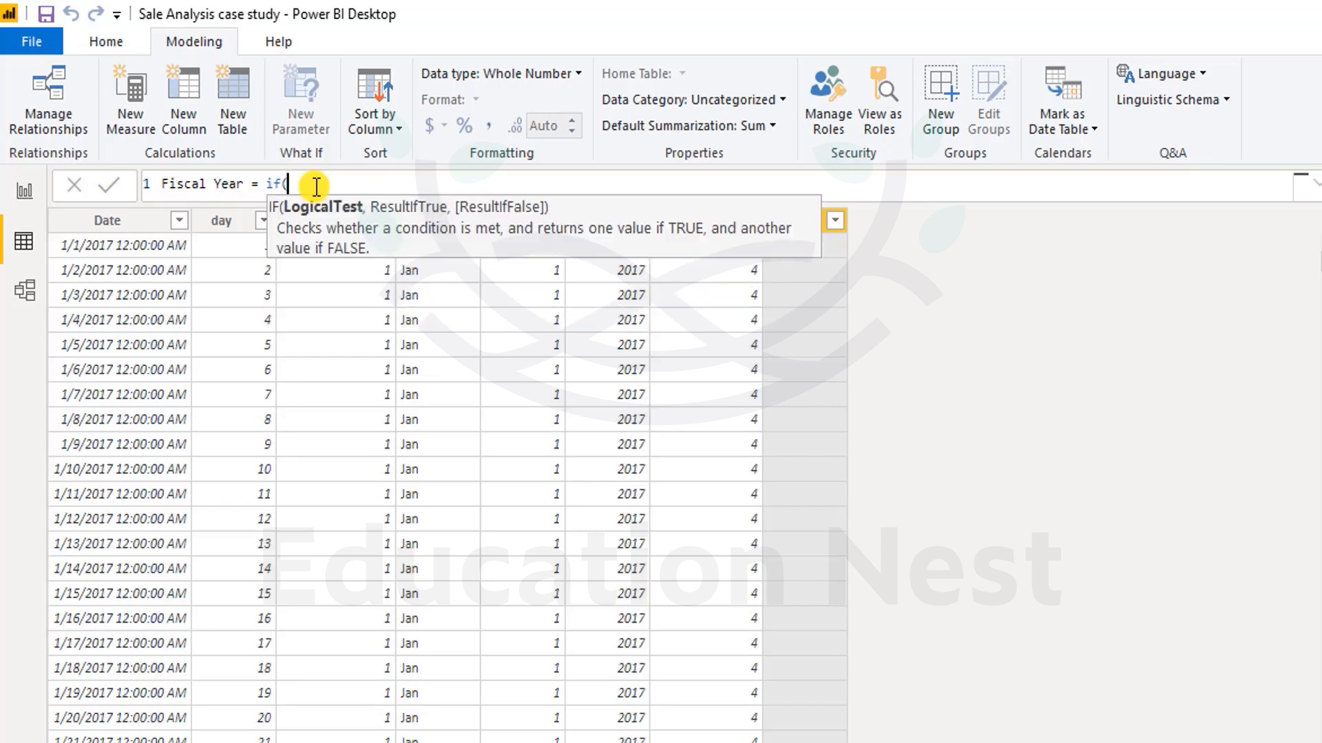
text(d)
key(Down)
key(Down)
key(Down)
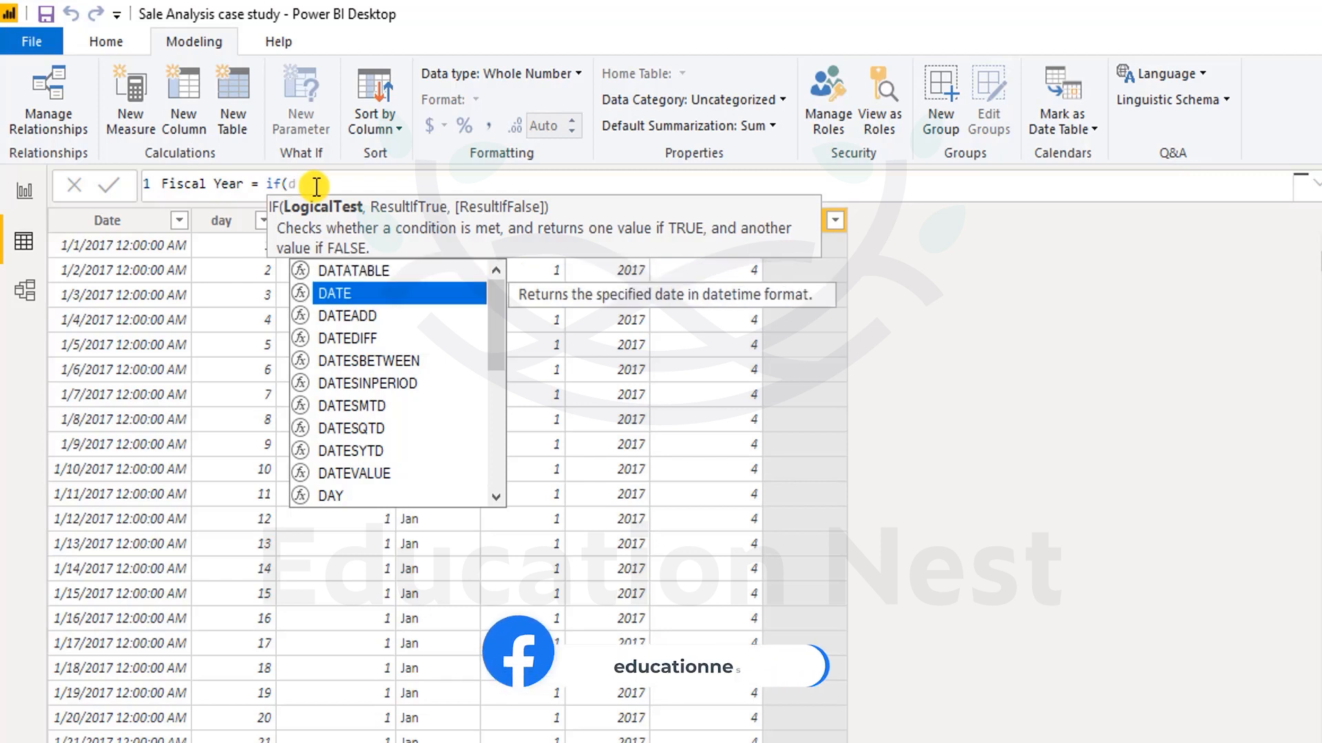
text(d)
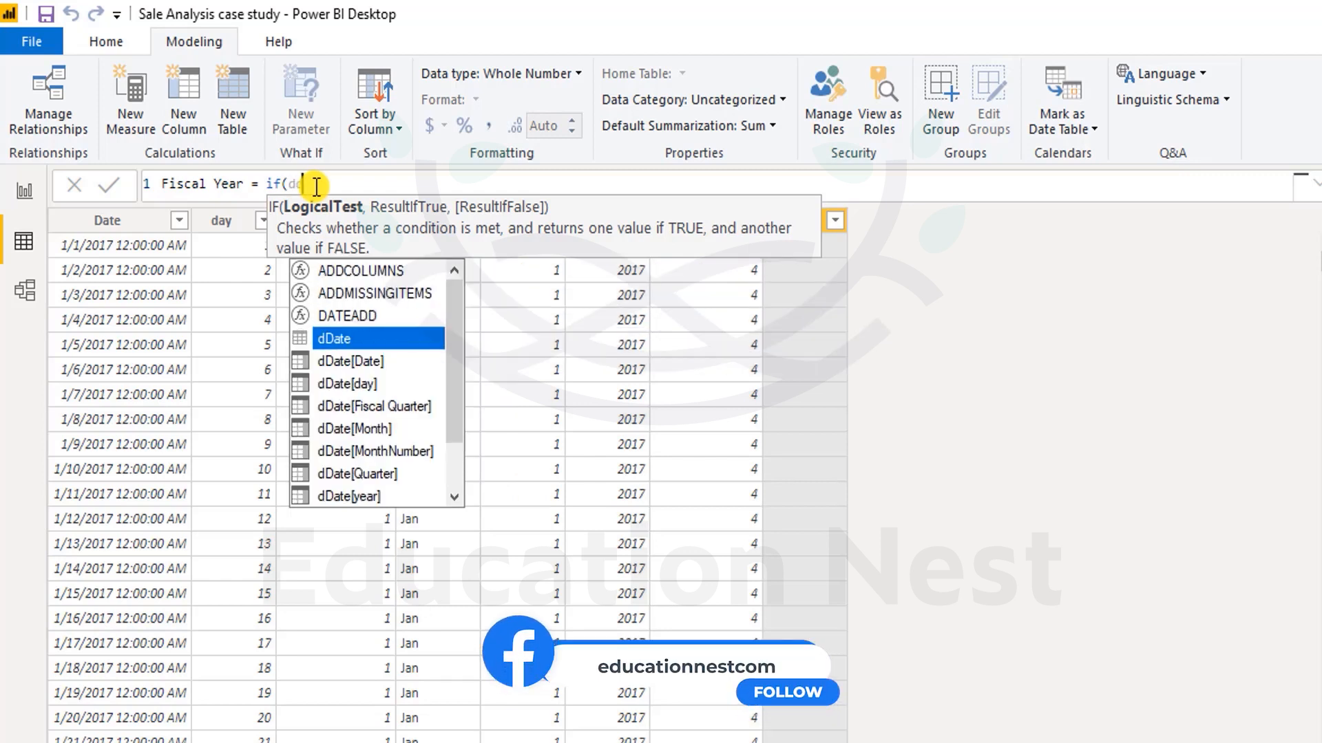
key(Down)
key(Down)
key(Down)
key(Down)
key(Down)
key(Down)
key(Tab)
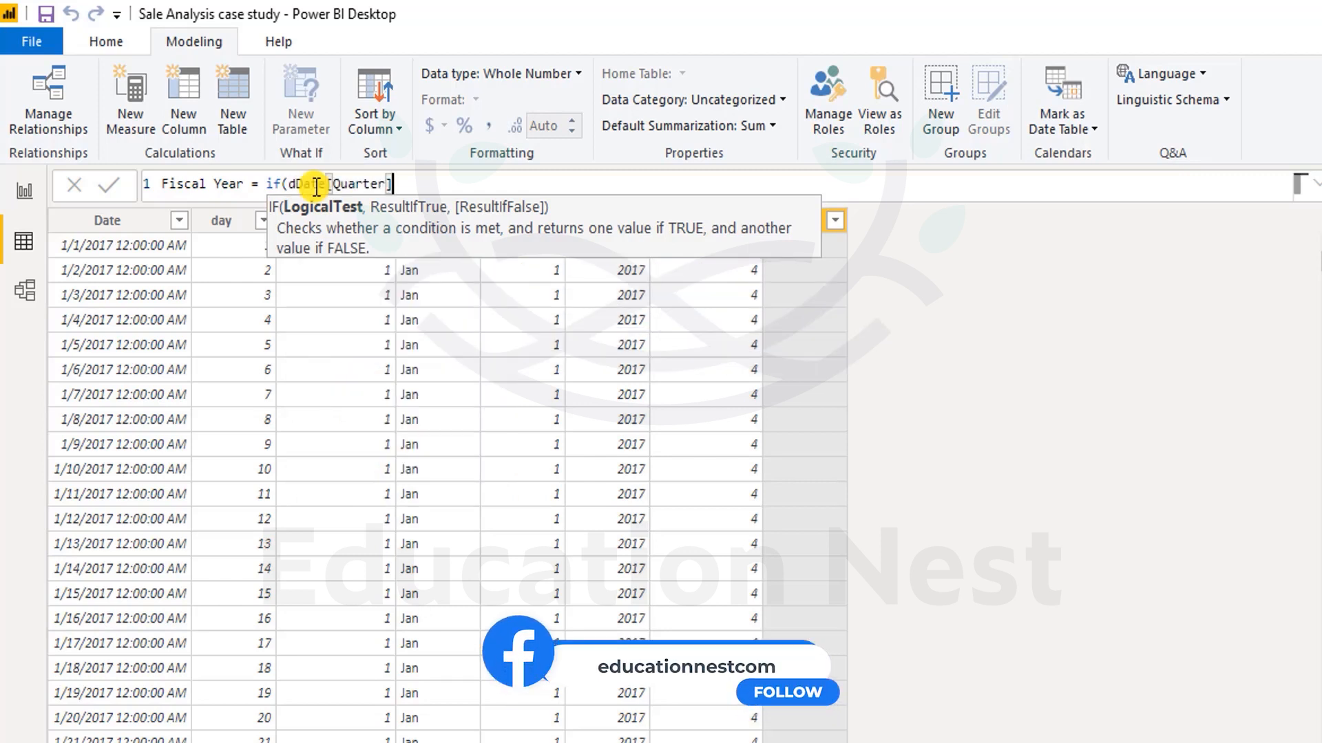
text(=1,)
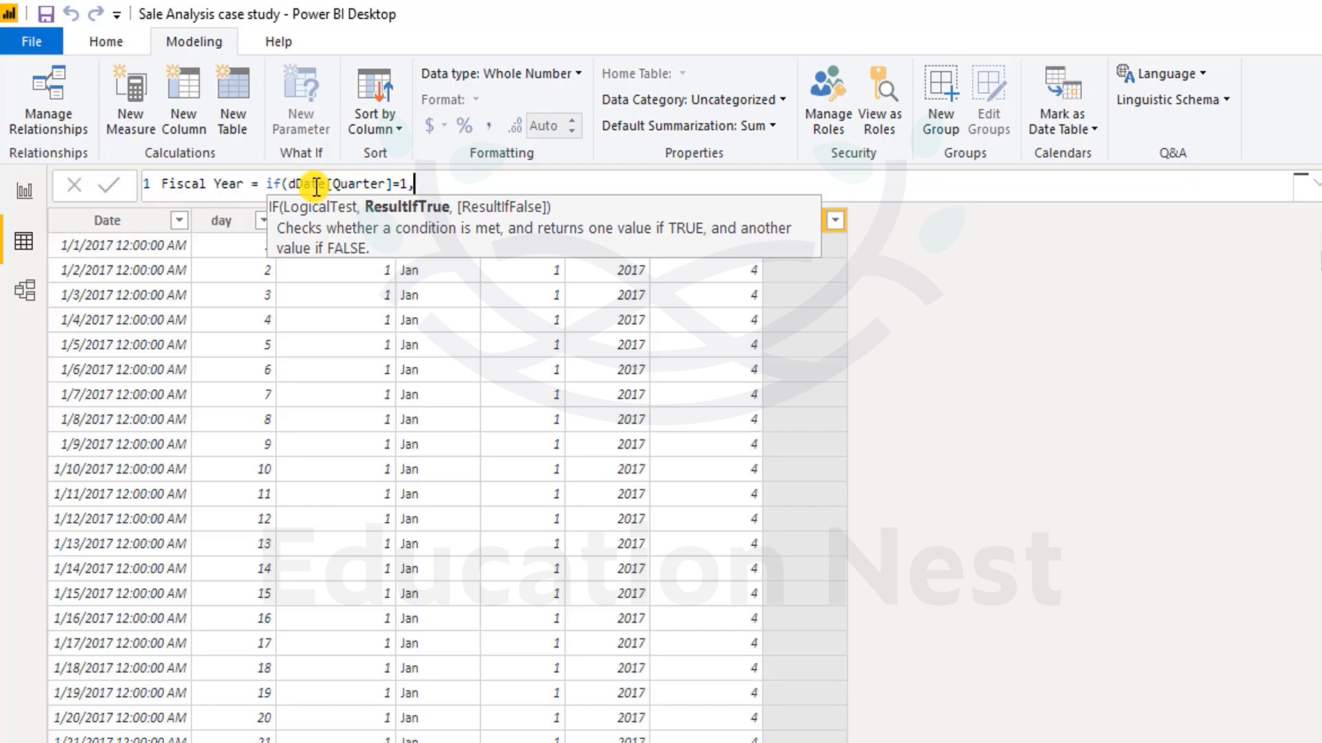
Step: Enter dDate[year]-1 as the true result of the IF function in the Fiscal Year formula
text(dd)
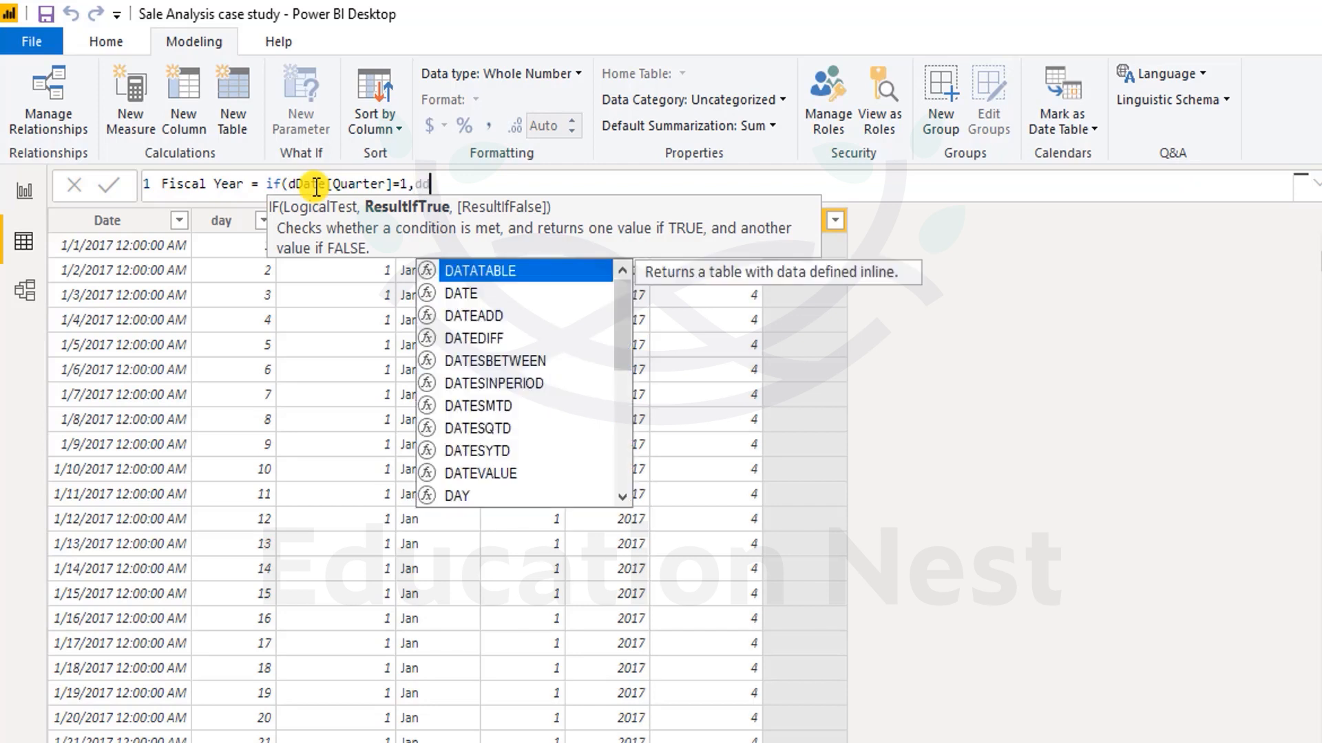
text(d)
key(Down)
key(Down)
key(Down)
key(Down)
key(Down)
key(Down)
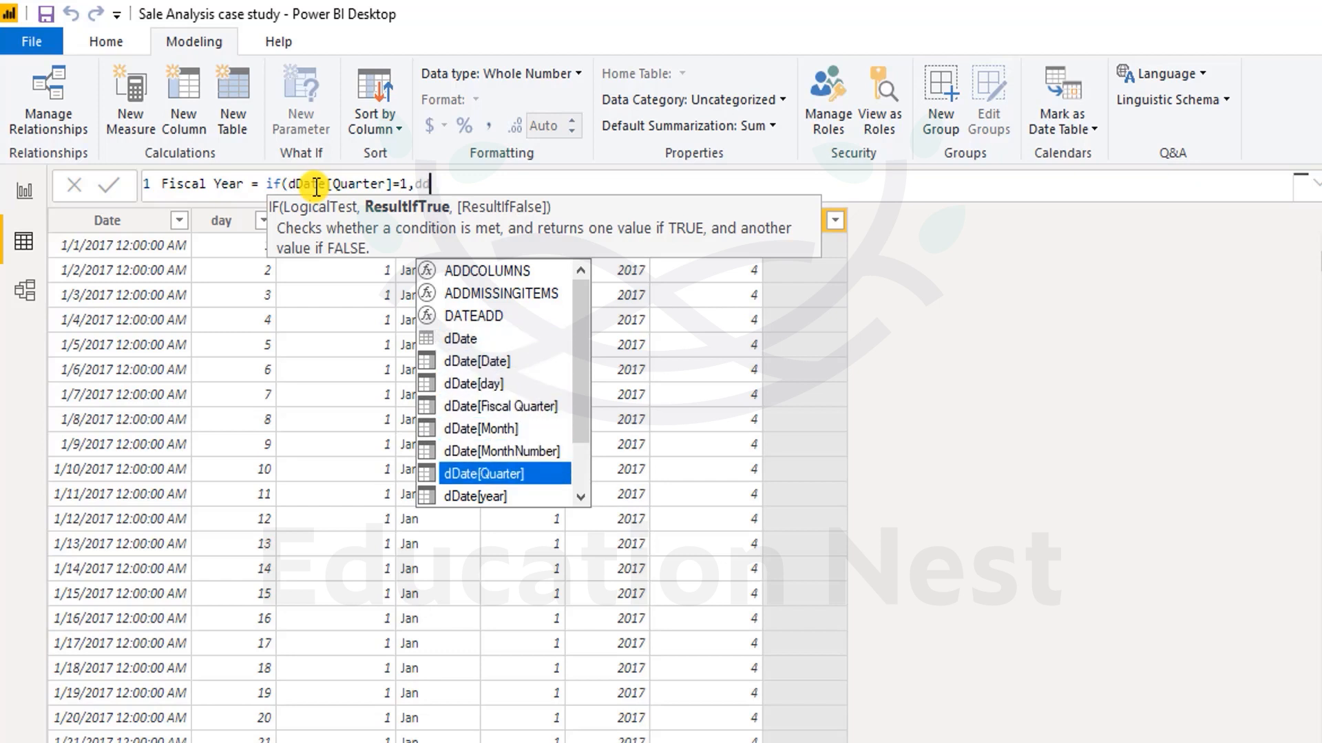
key(Down)
key(Tab)
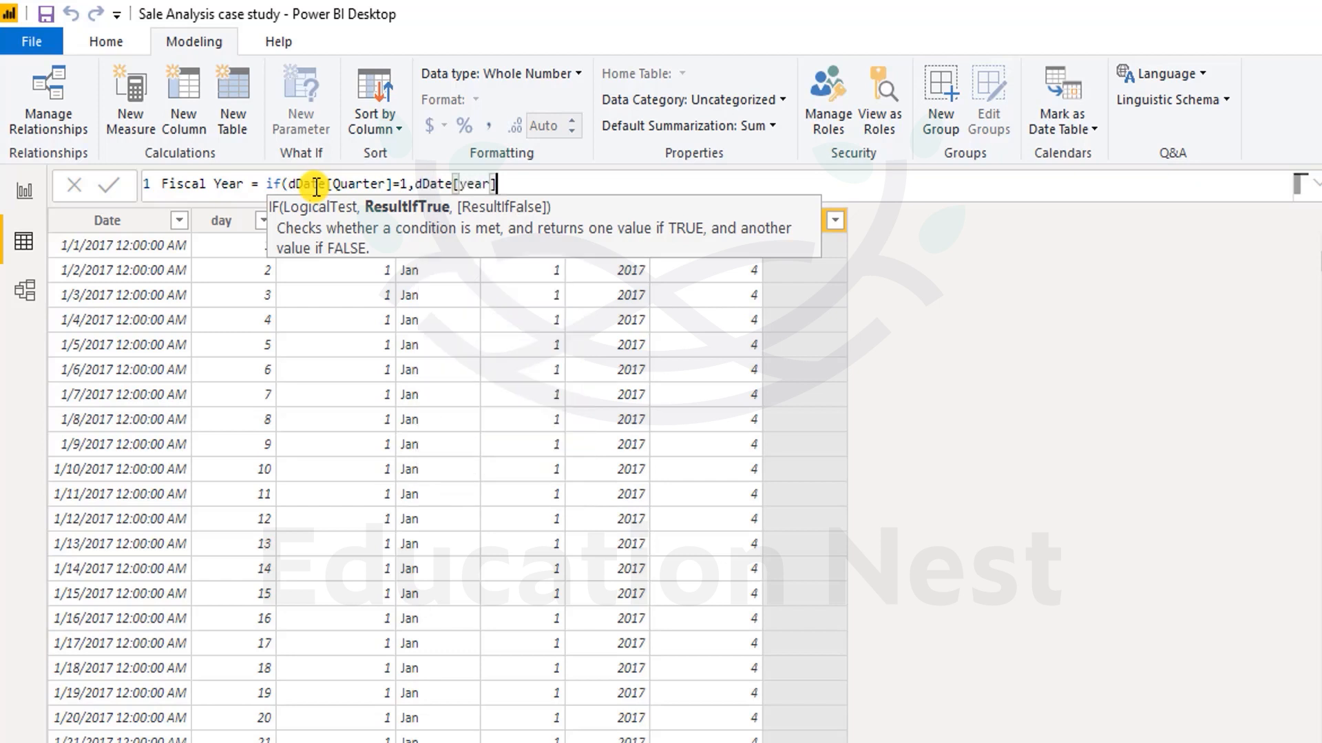
text(-1,)
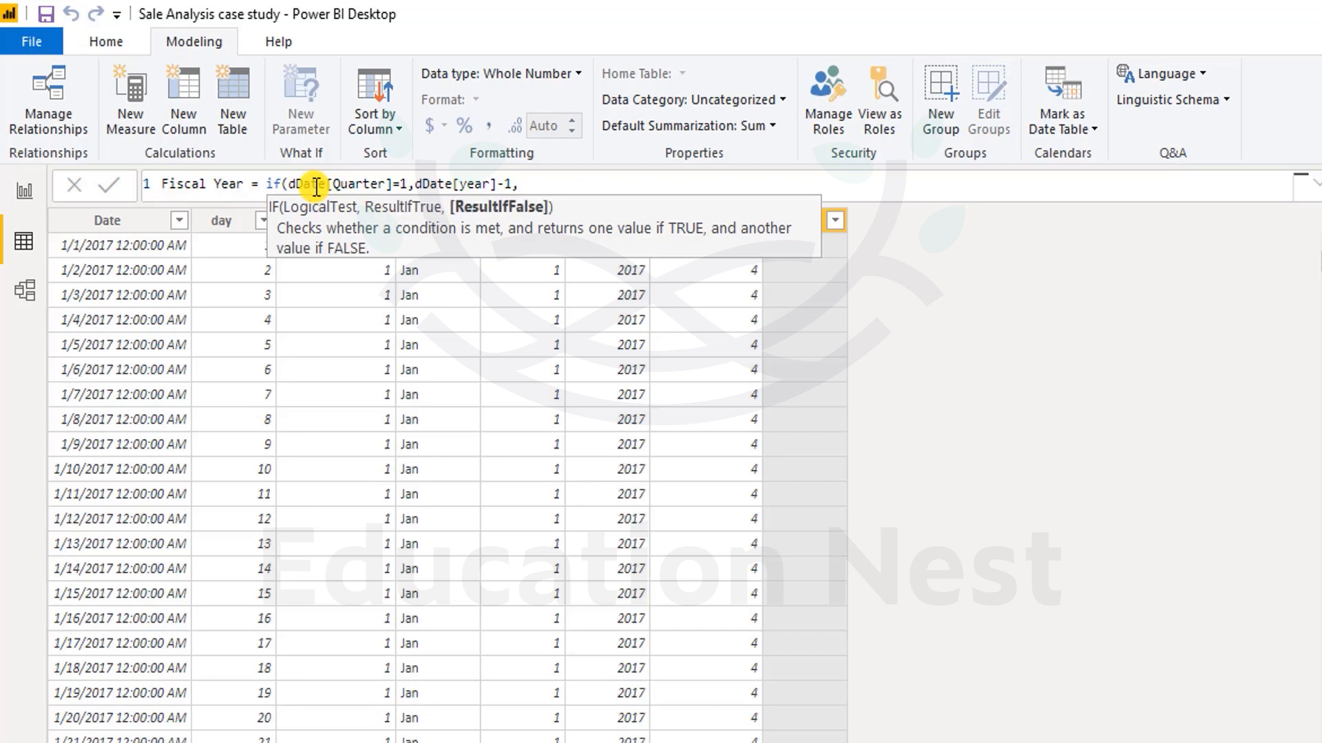
Step: Complete the IF function with dDate[year] as the false result and commit the Fiscal Year formula
text(dd)
key(Down)
key(Down)
key(Down)
key(Down)
key(Down)
key(Down)
key(Down)
key(Down)
key(Down)
key(Down)
key(Tab)
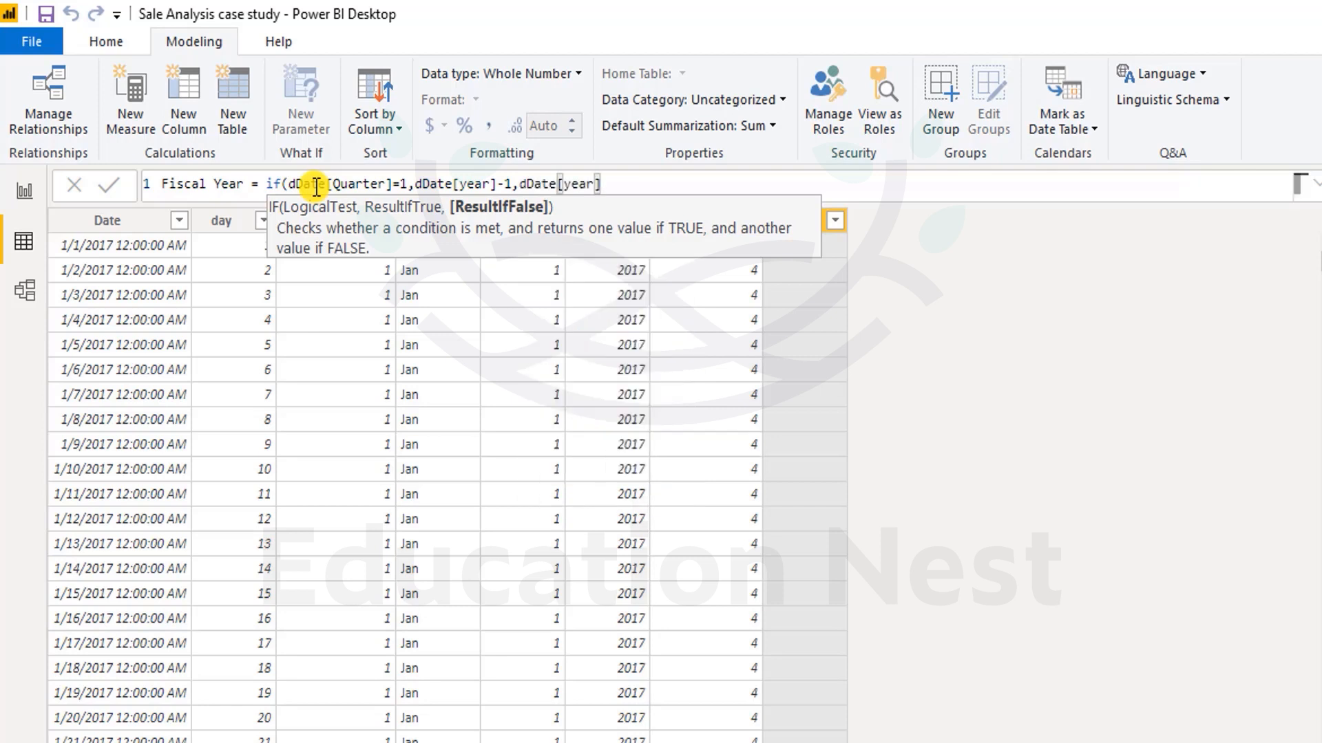
text())
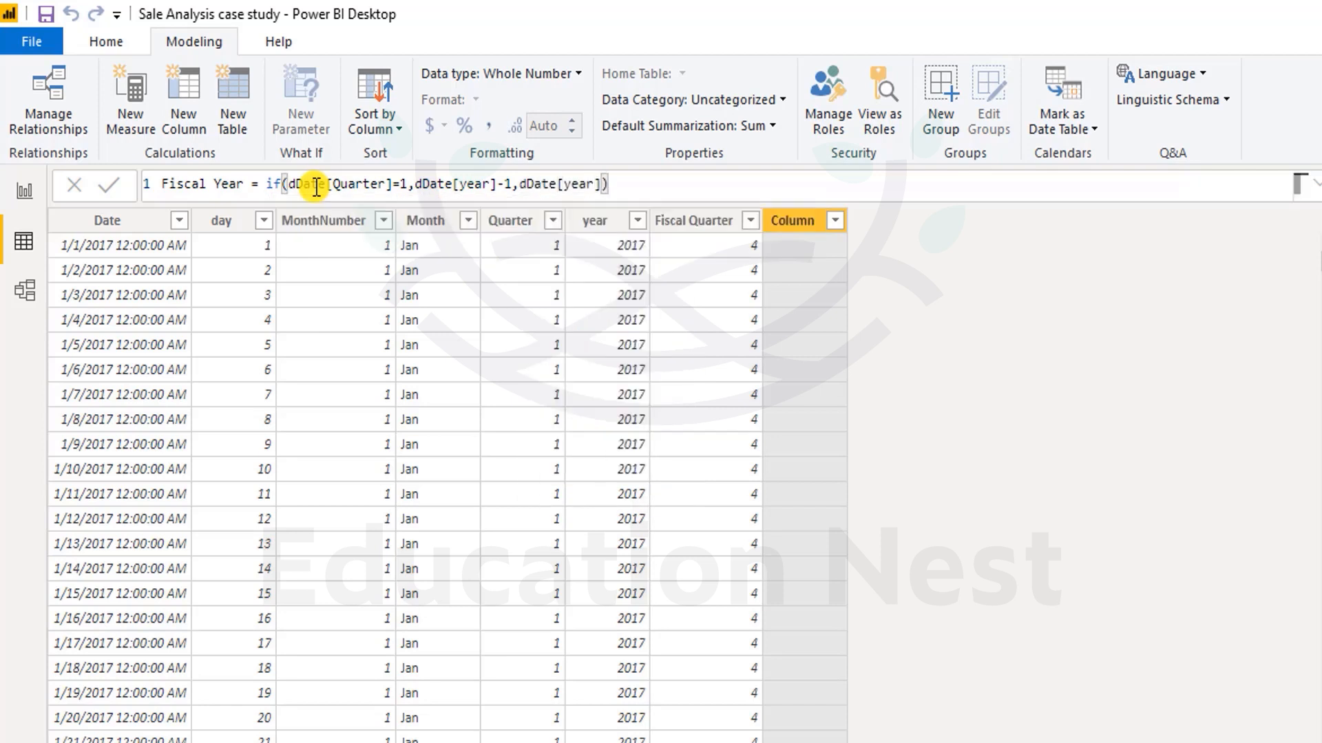
key(Return)
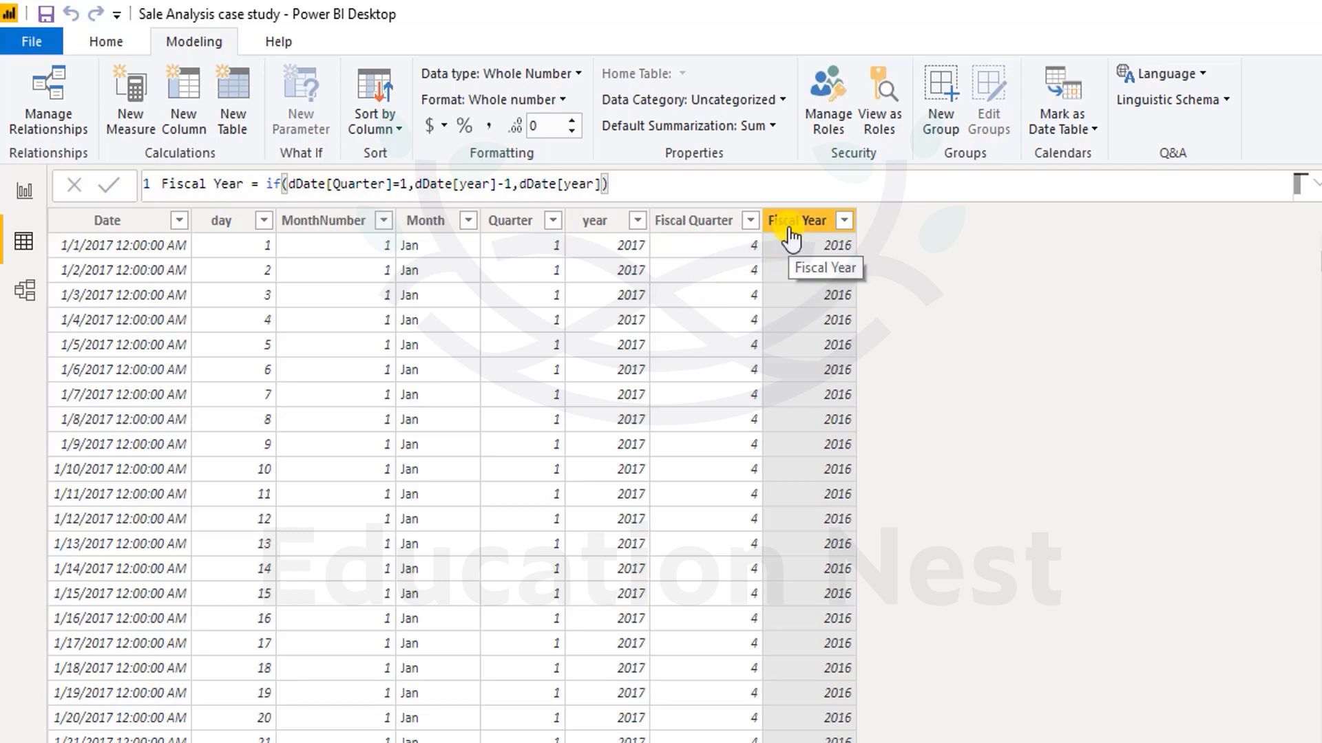
Step: Add another calculated column to the dDate table and name it Fiscal Period
click(185, 123)
text(Fiscal Per)
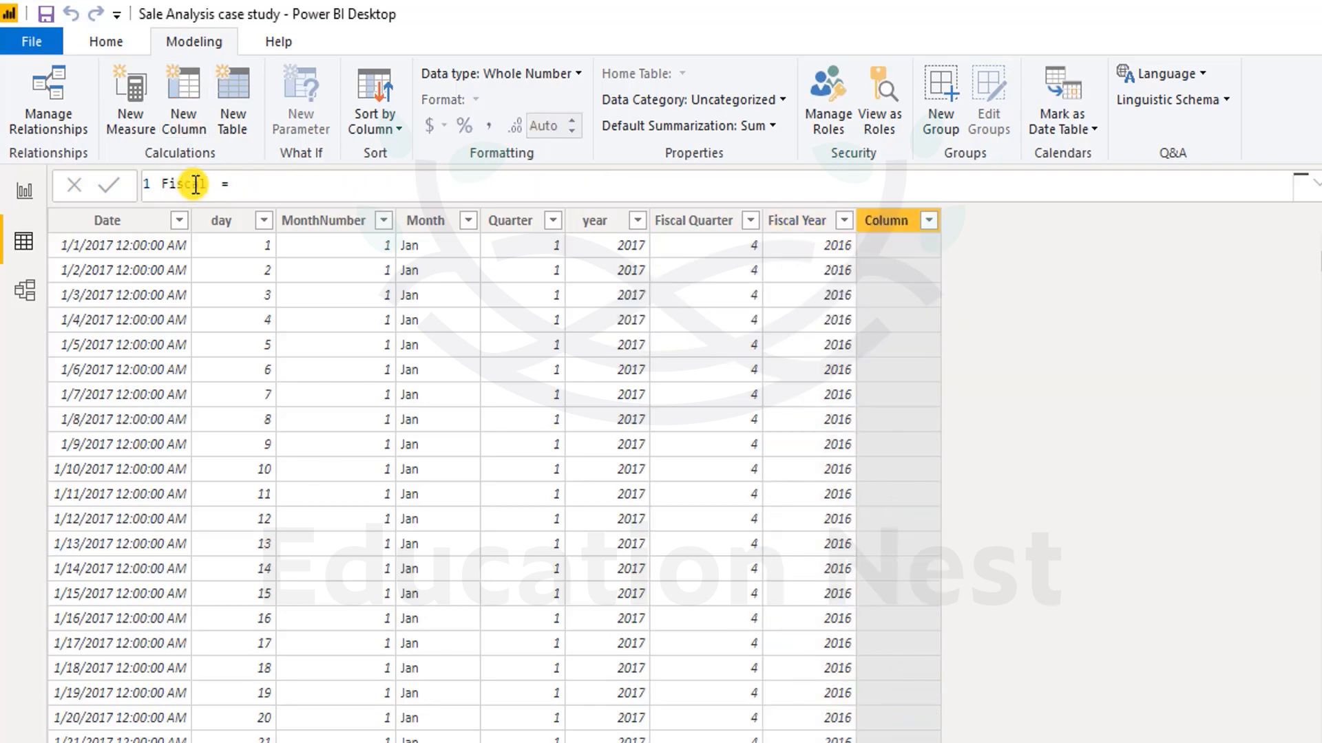
text(iod)
Step: Start the Fiscal Period formula by joining the text "Q" with dDate[Fiscal Quarter] using the & operator
click(330, 181)
text("")
key(Left)
text(Q)
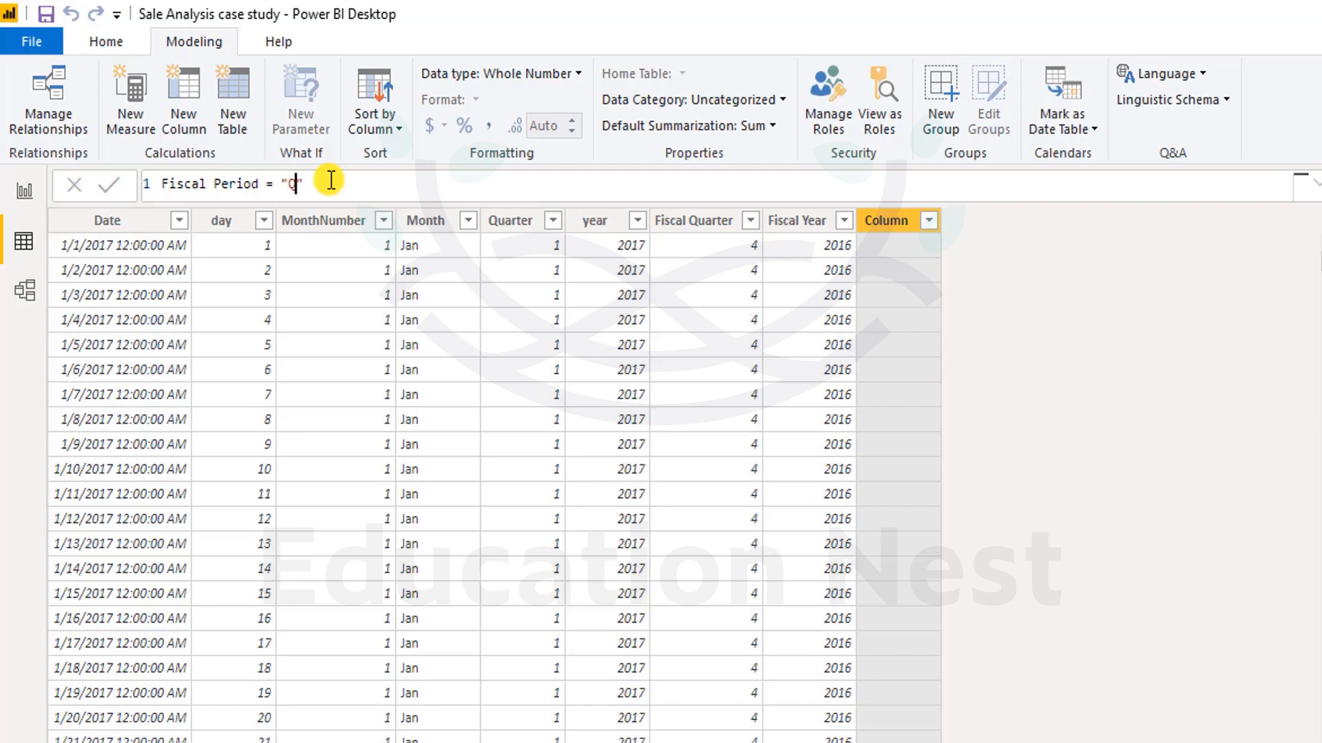
key(Right)
text(& d)
key(Down)
key(Down)
key(Down)
key(Down)
key(Down)
key(Down)
key(Down)
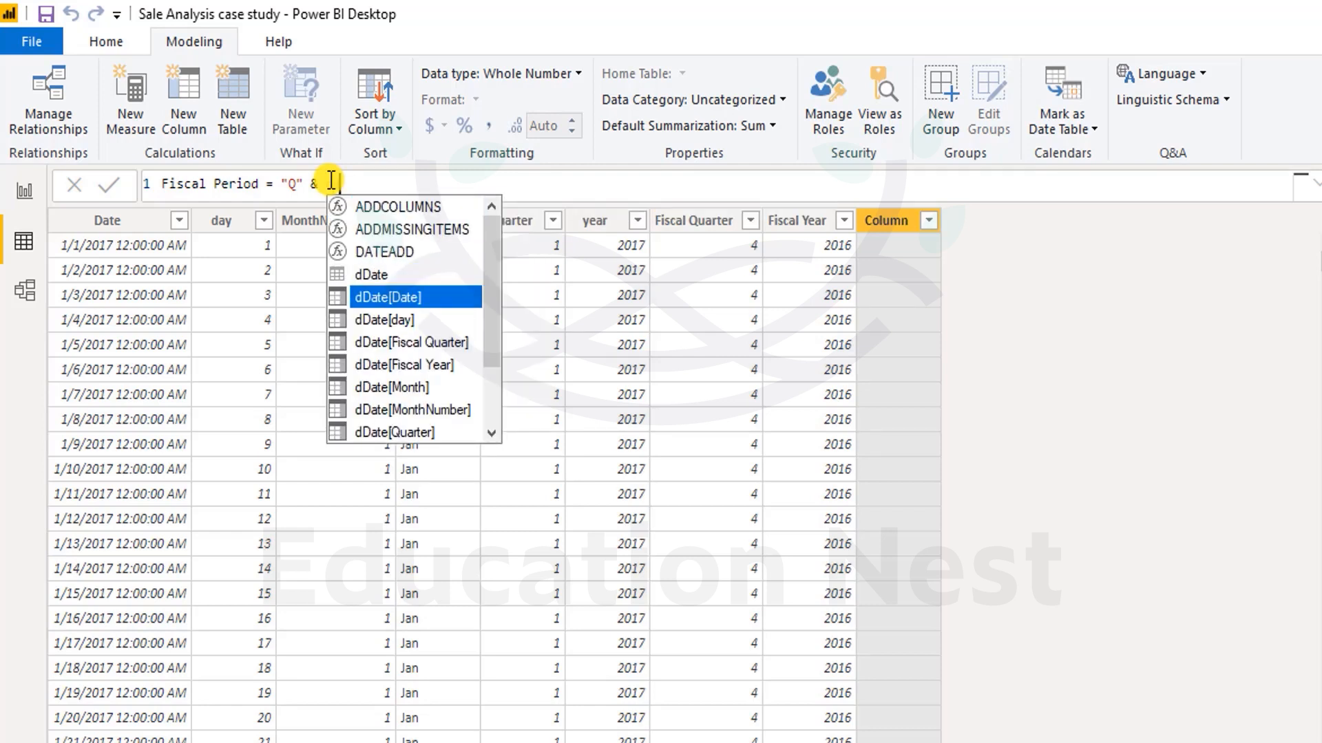
key(Up)
key(Up)
key(Up)
key(Up)
key(Tab)
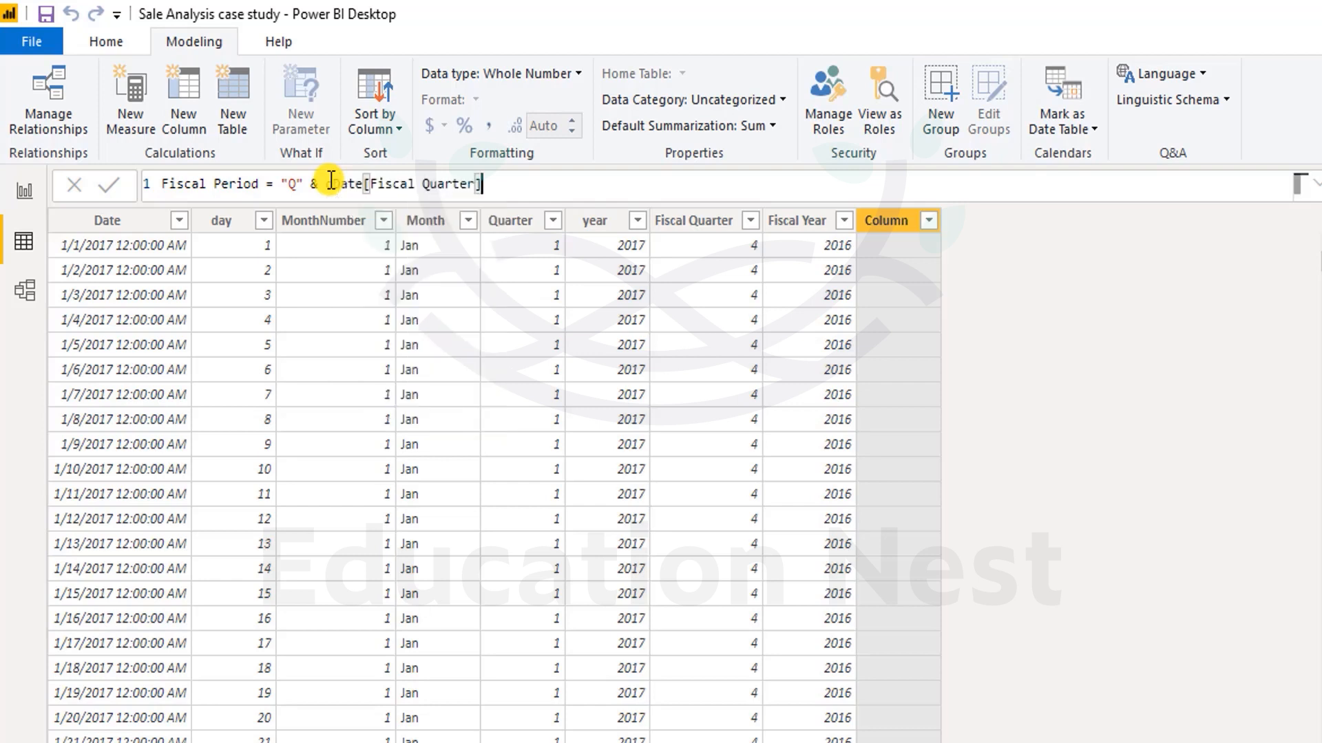
Step: Append a "-" separator and a RIGHT function on dDate[Fiscal Year] to the Fiscal Period formula
text(&)
text( "-" & right()
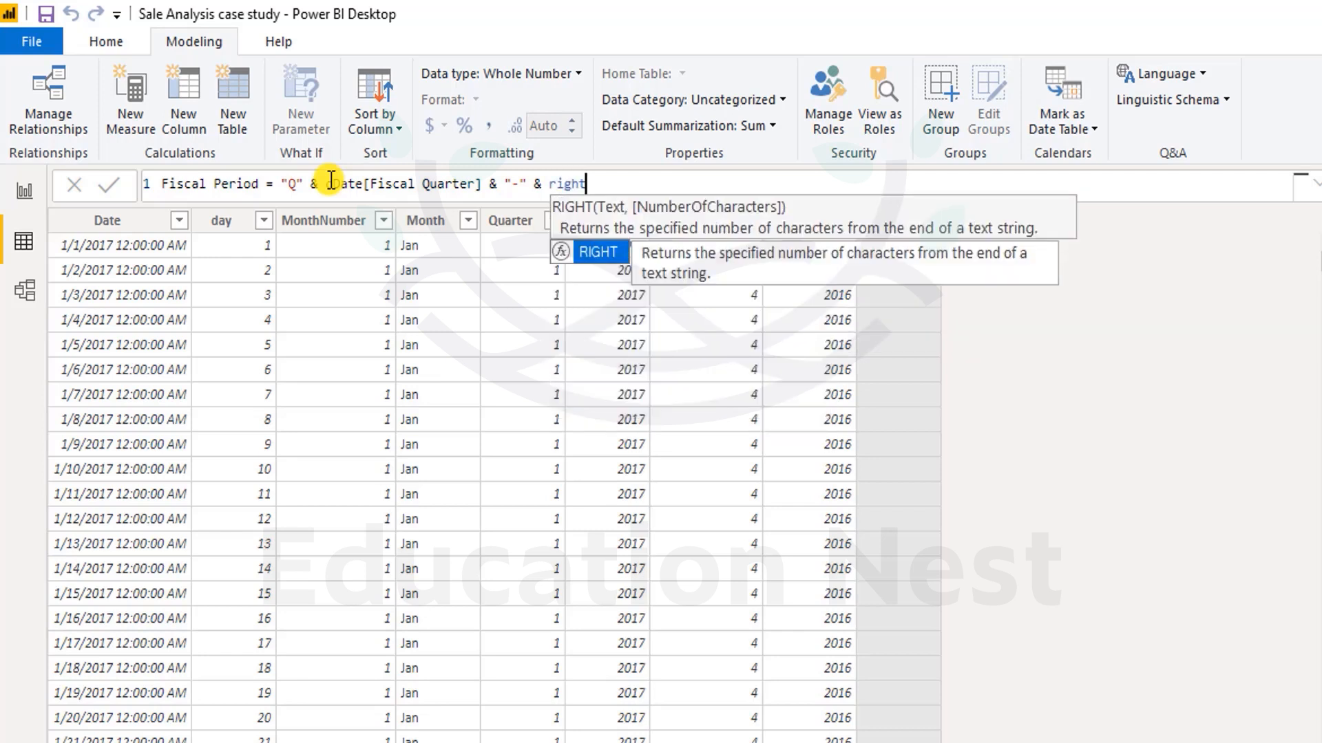
text(d)
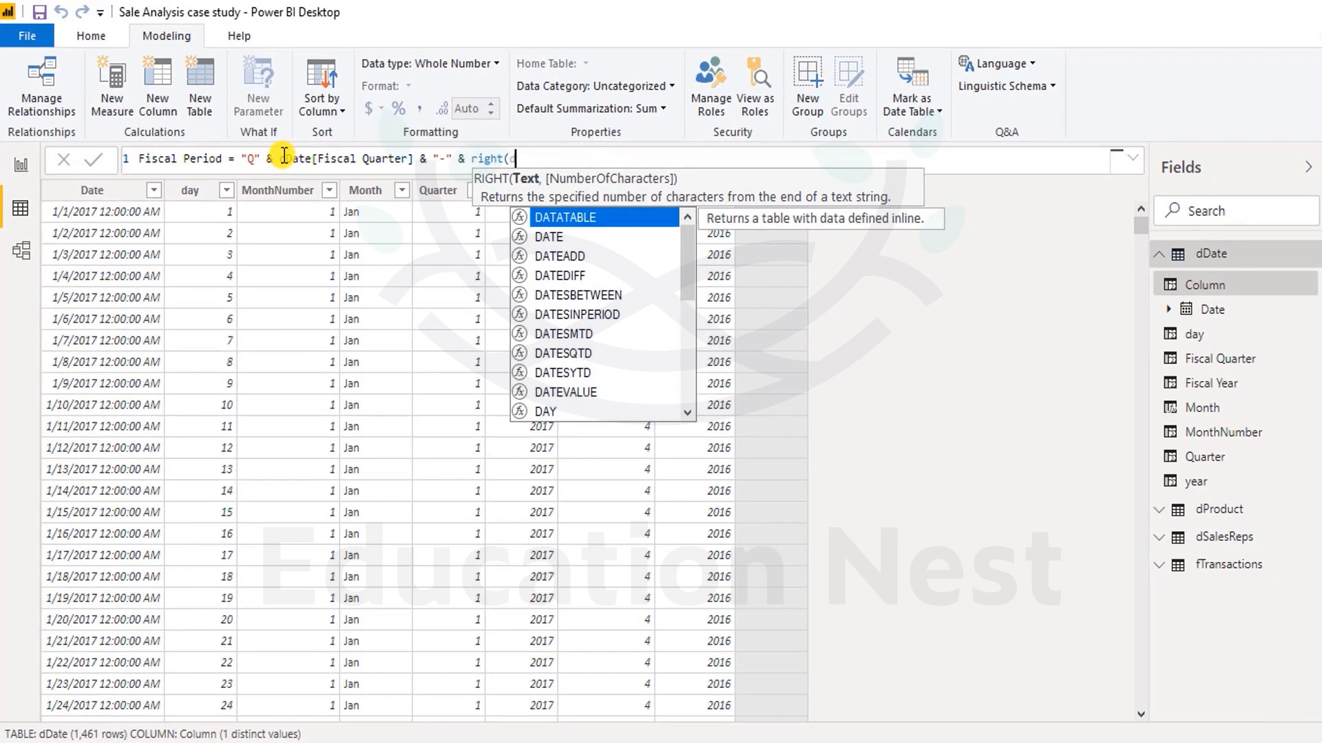
text(d)
key(Down)
key(Down)
key(Down)
key(Down)
key(Down)
key(Down)
key(Down)
key(Down)
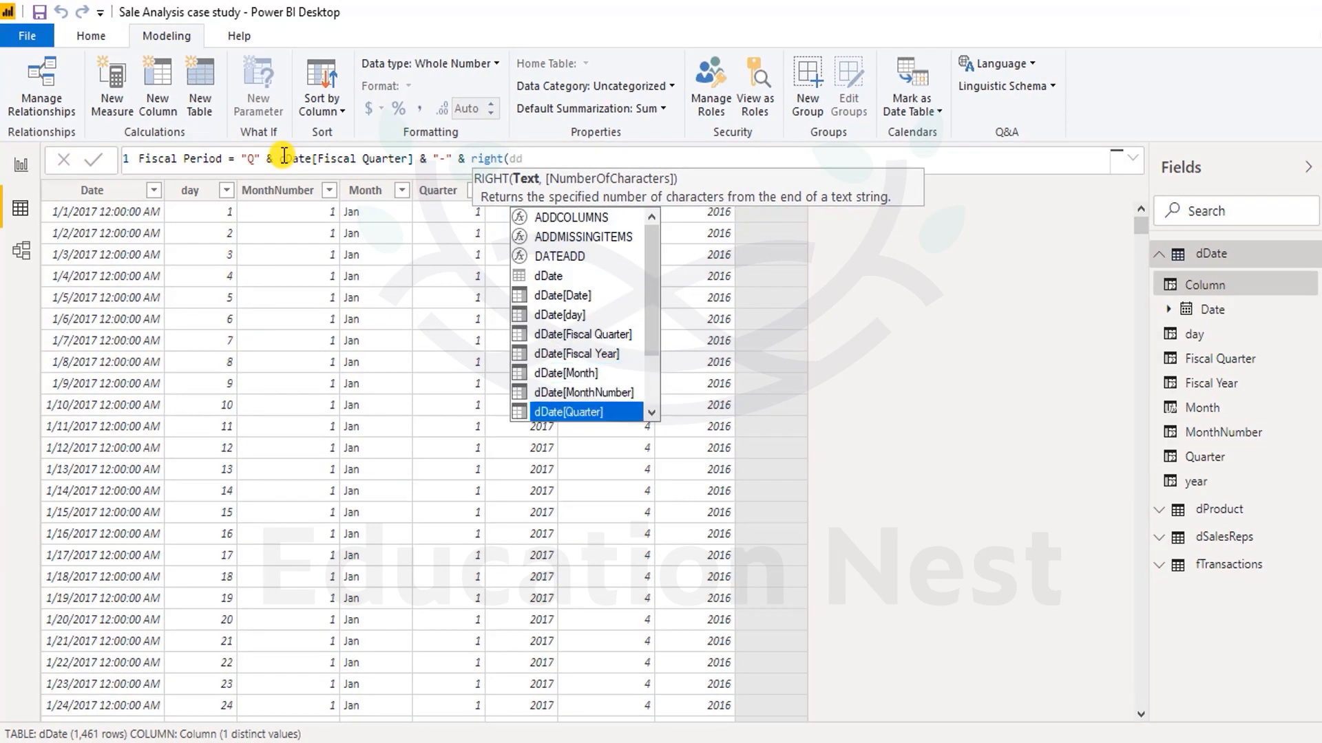
key(Up)
key(Up)
key(Up)
key(Up)
key(Up)
key(Down)
key(Tab)
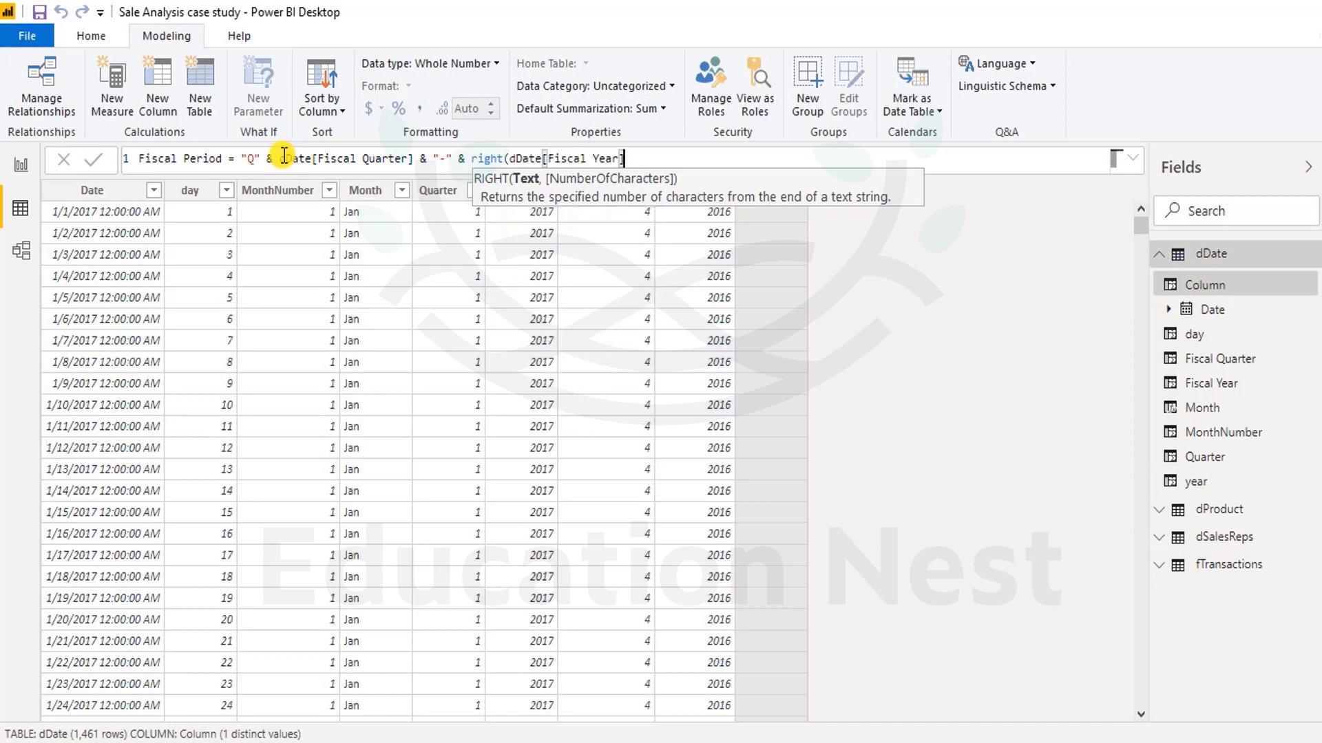
Step: Set the RIGHT function's number of characters to 2 and commit the Fiscal Period formula
text(,2)
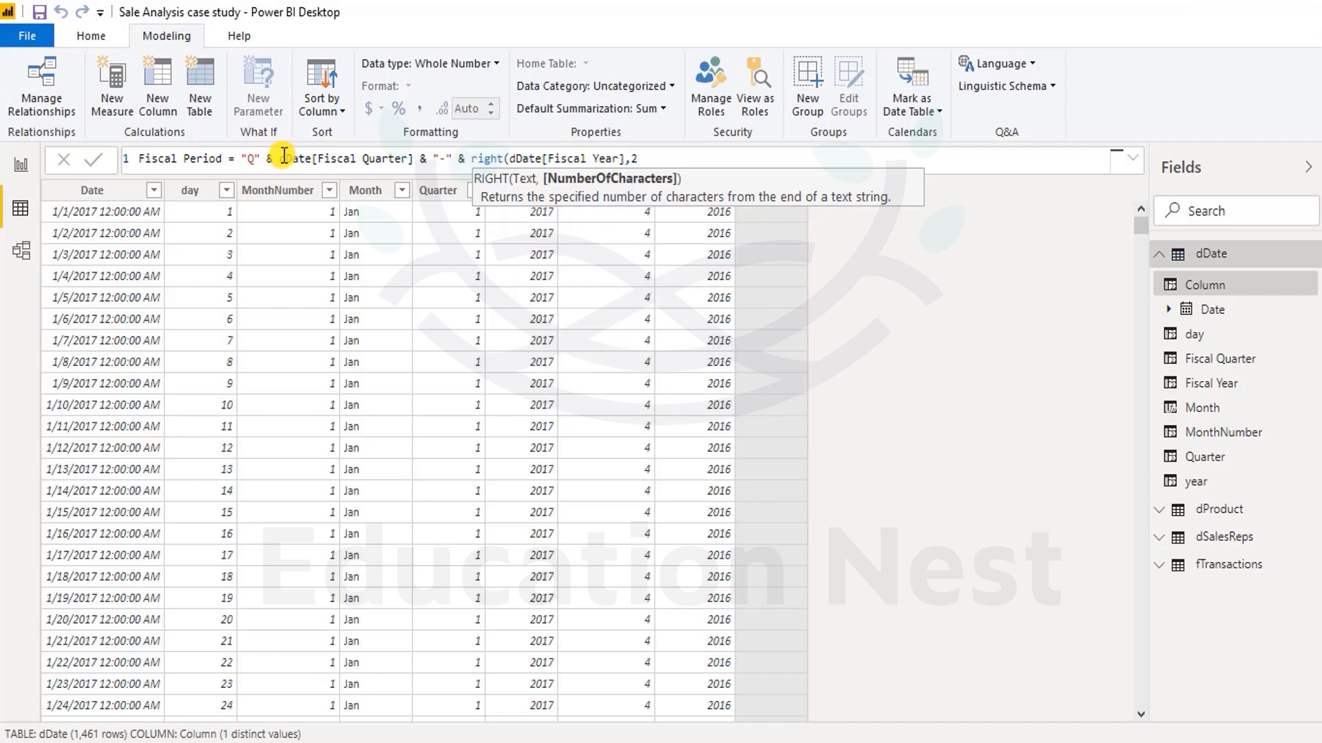
text())
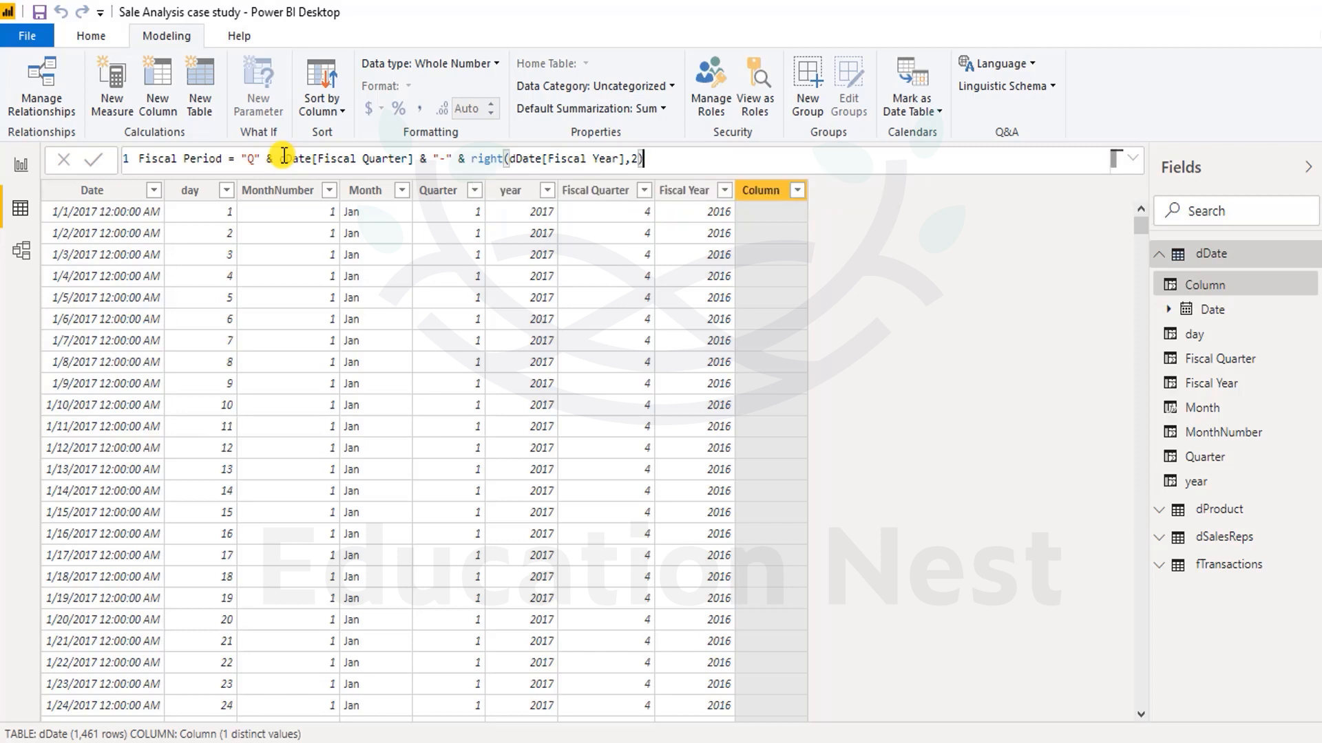
key(Return)
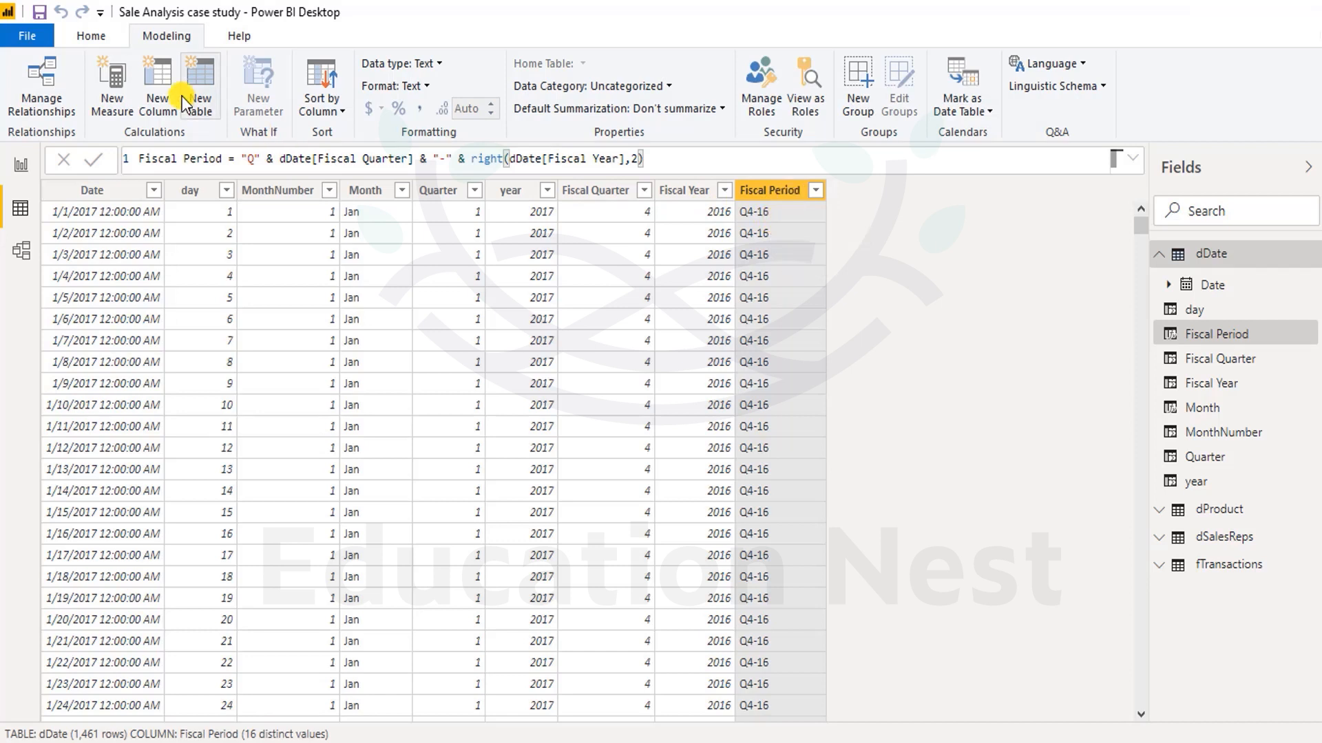
Step: Add a new calculated column to the dDate table and name it Sort Fiscal Period
click(166, 70)
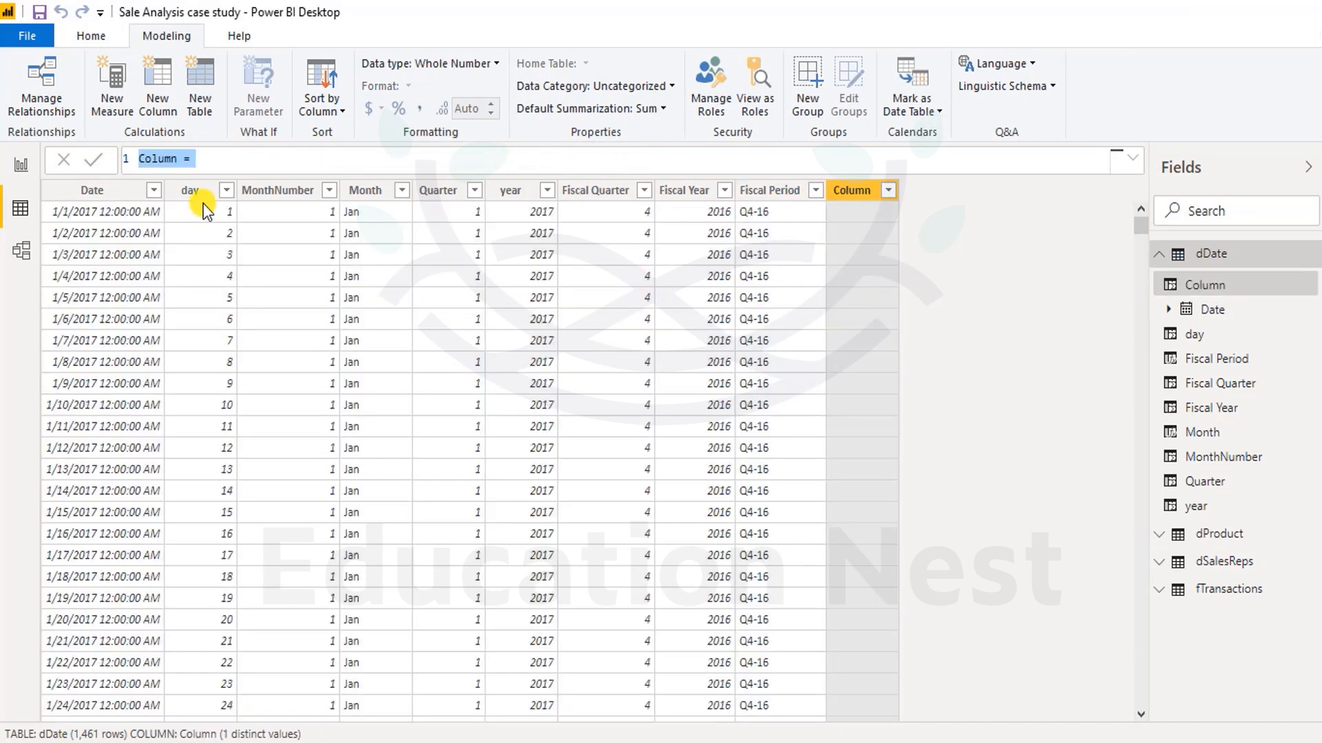
double_click(162, 159)
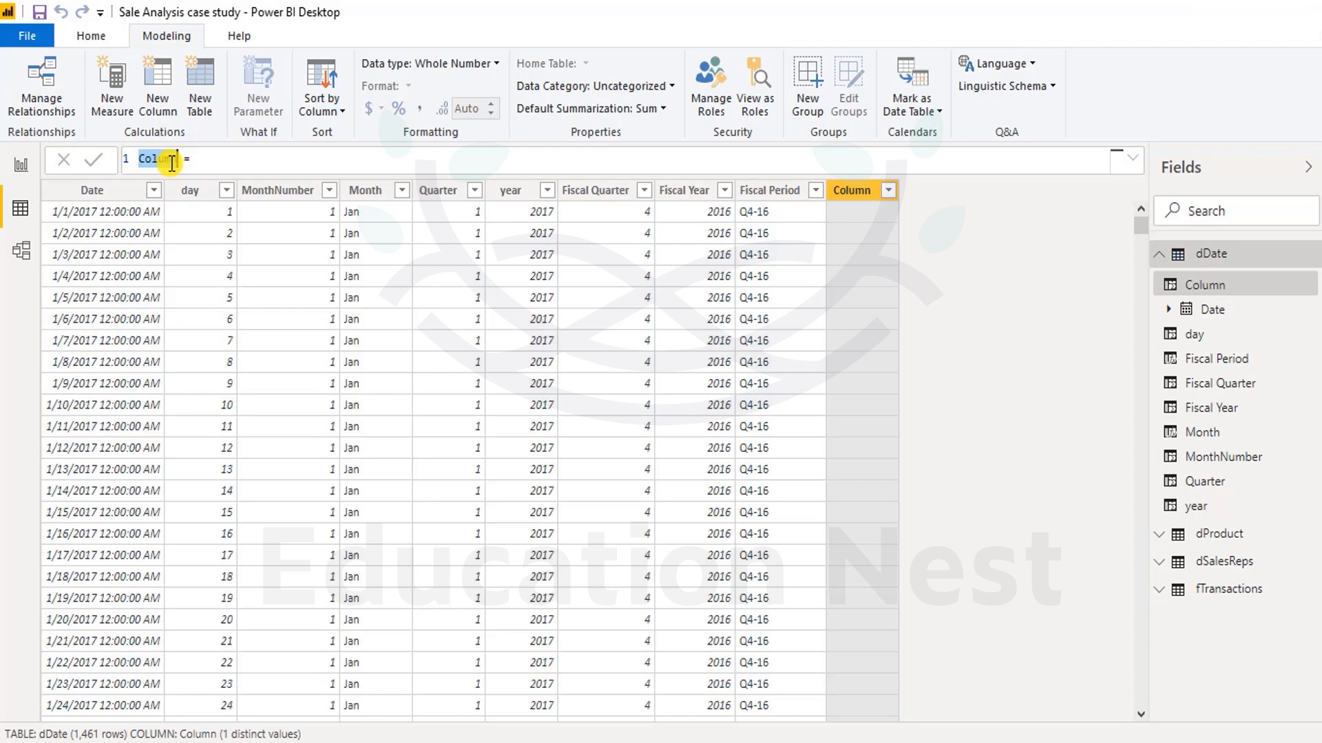
text(Sort Fiscal)
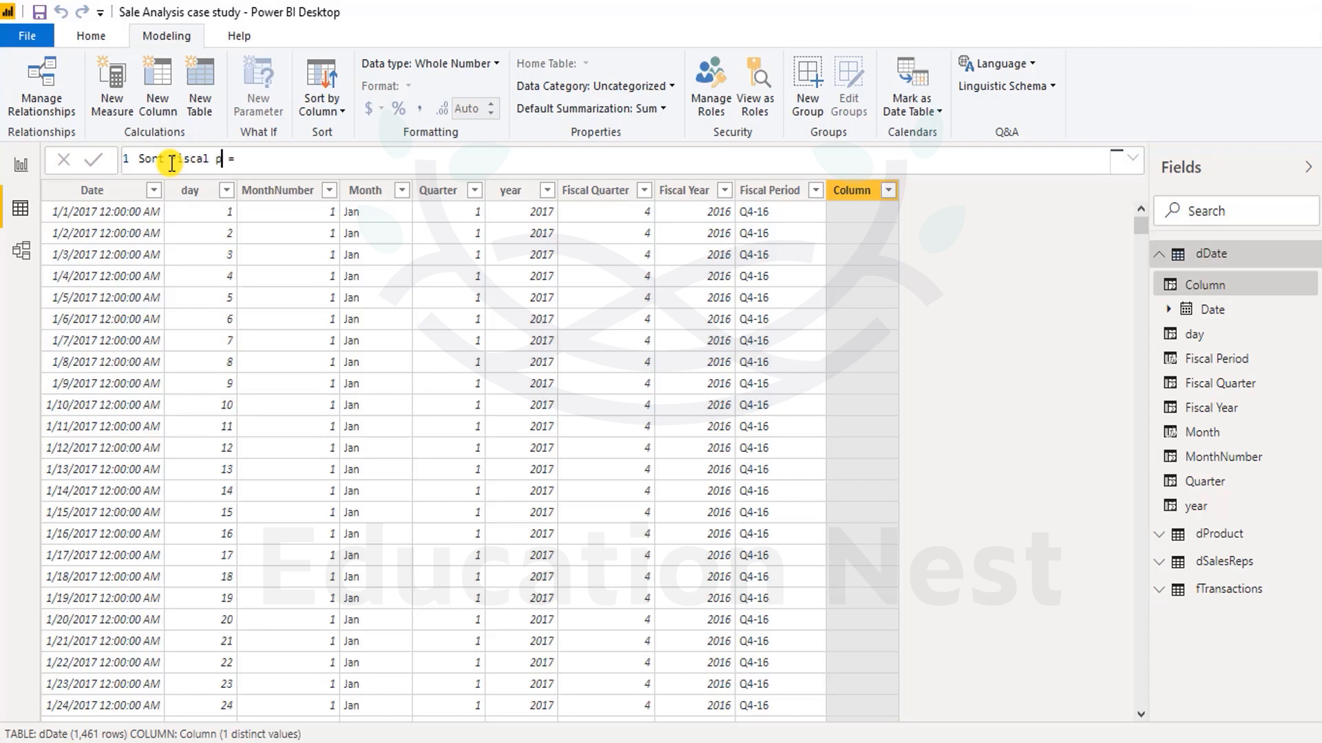
text( PEr)
key(BackSpace)
key(BackSpace)
key(BackSpace)
text(Period)
Step: Start the Sort Fiscal Period formula with dDate[Fiscal Year]*10
click(270, 157)
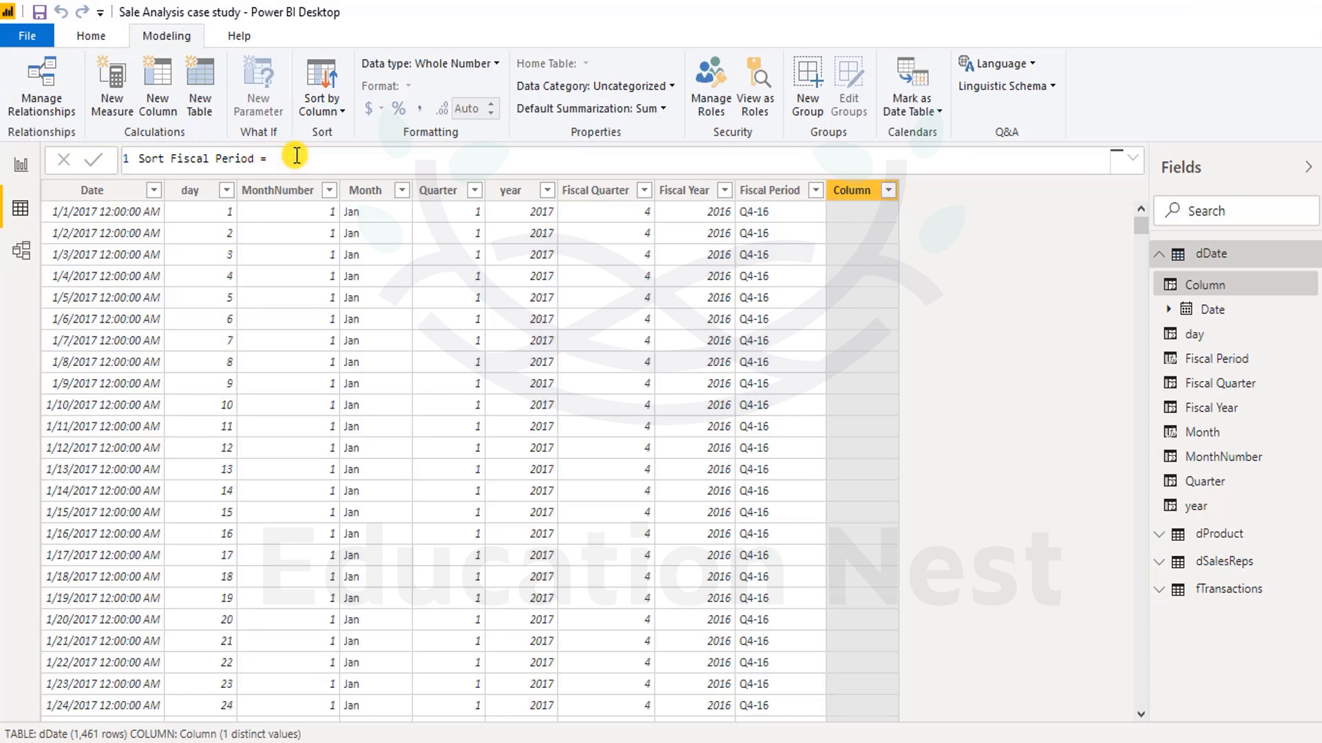
text(dd)
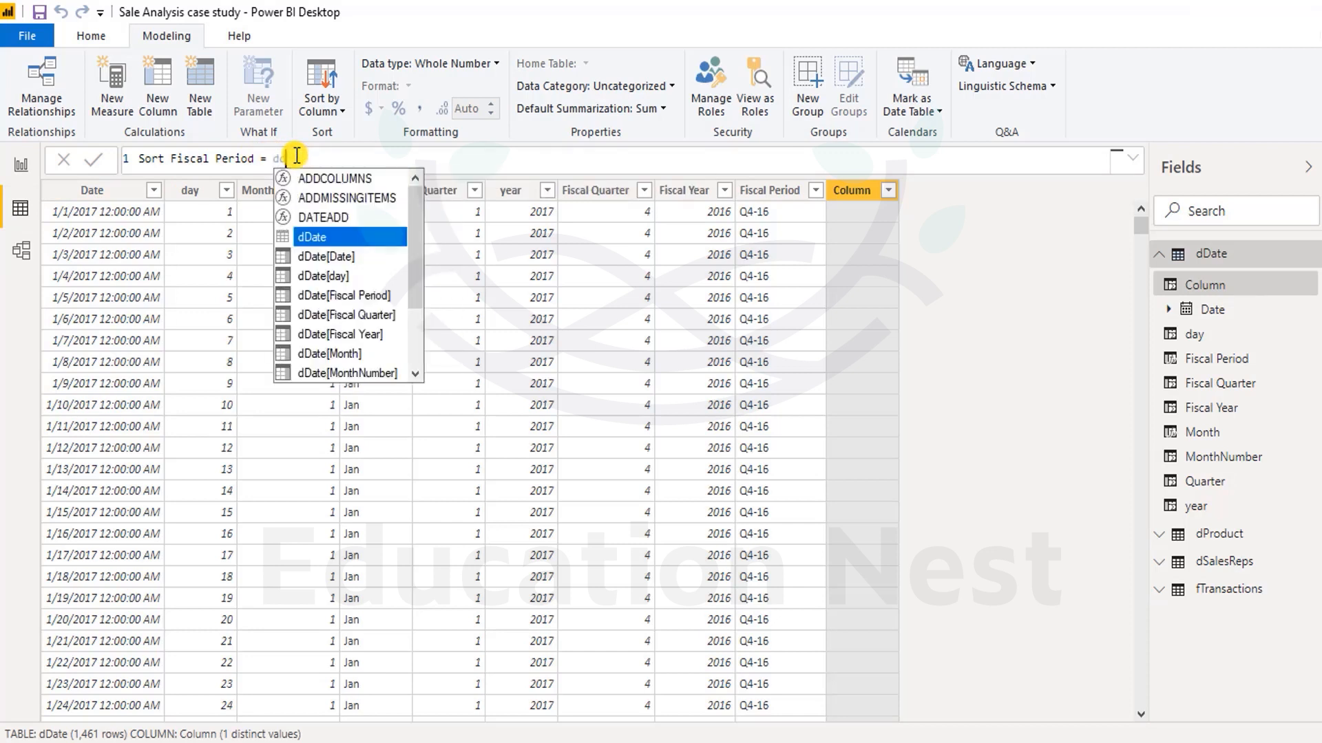
key(Down)
key(Down)
key(Down)
key(Down)
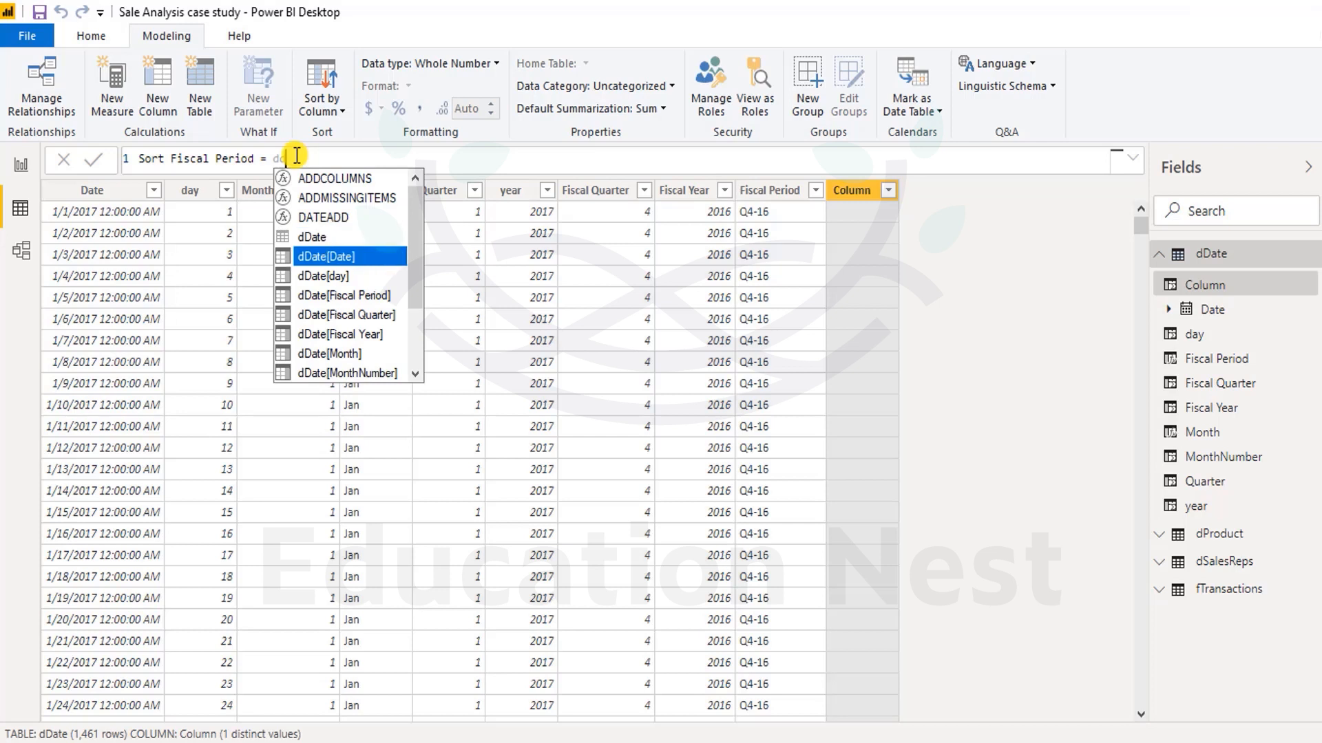
key(Down)
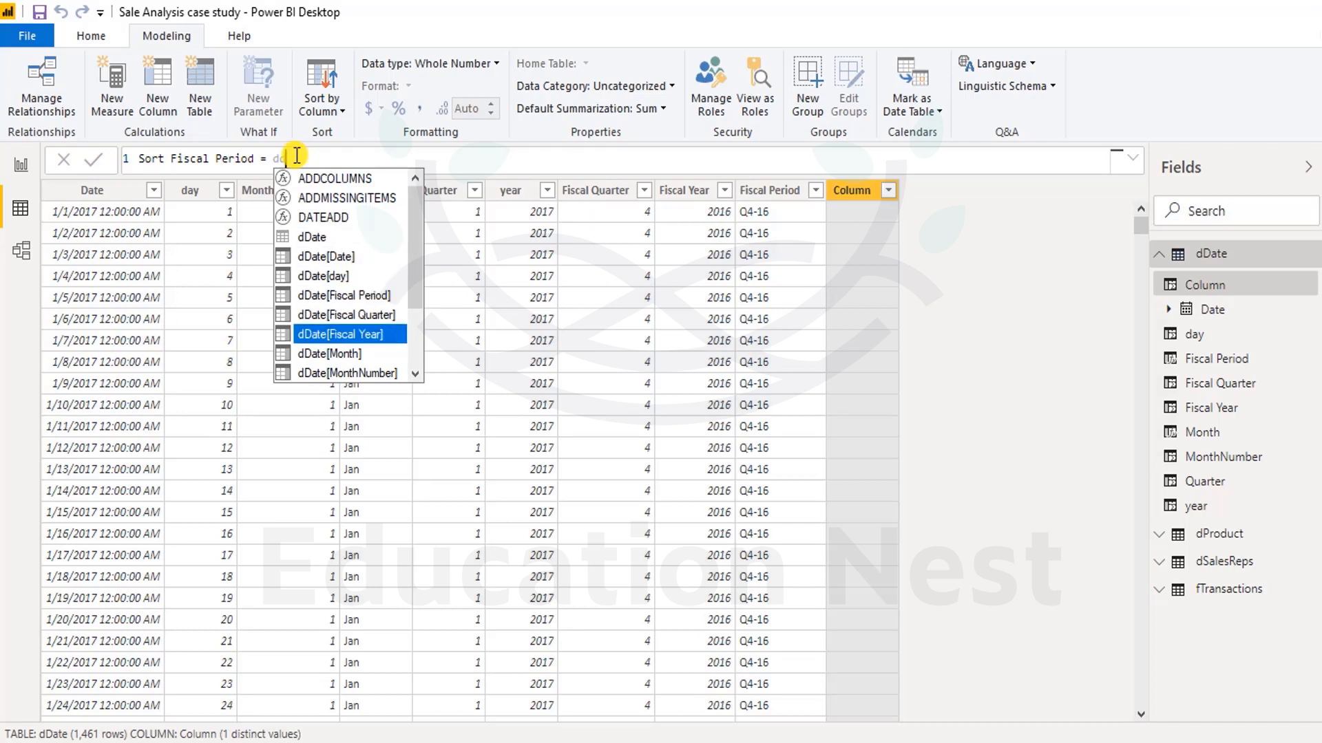
key(Tab)
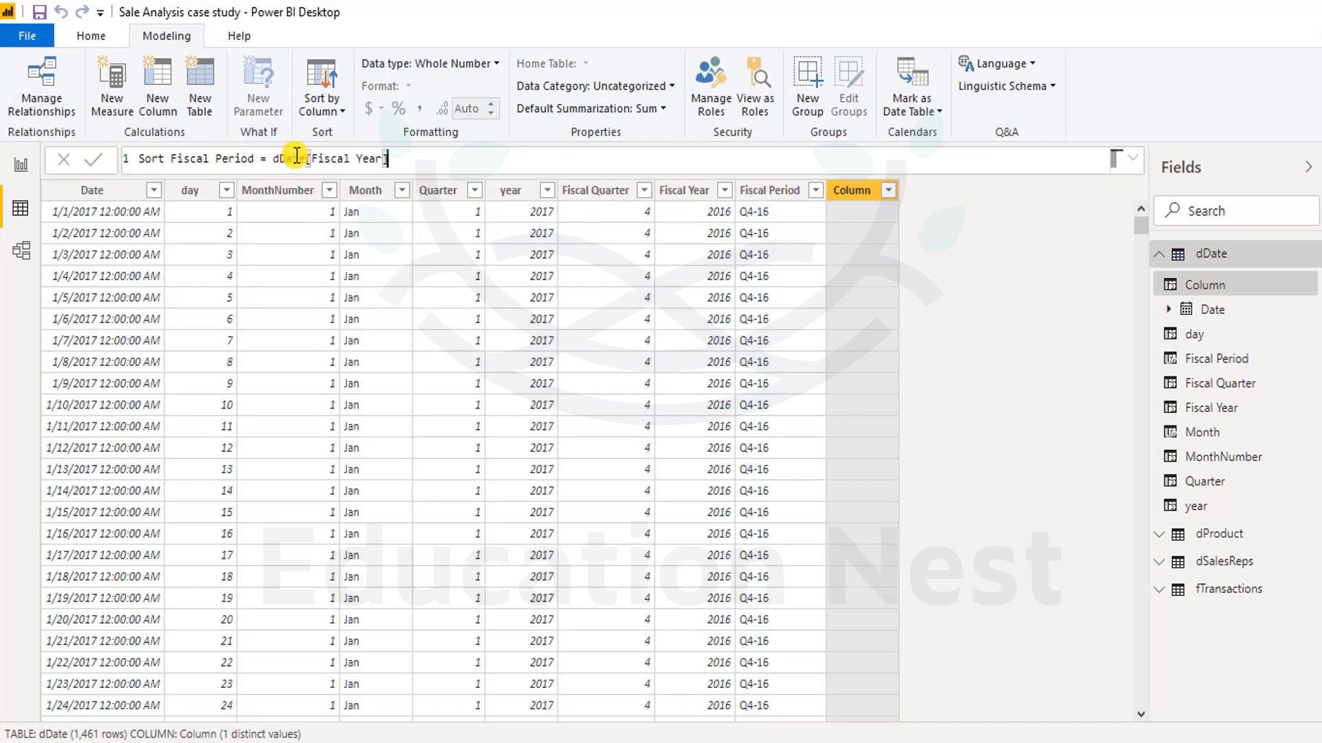
text(*10 )
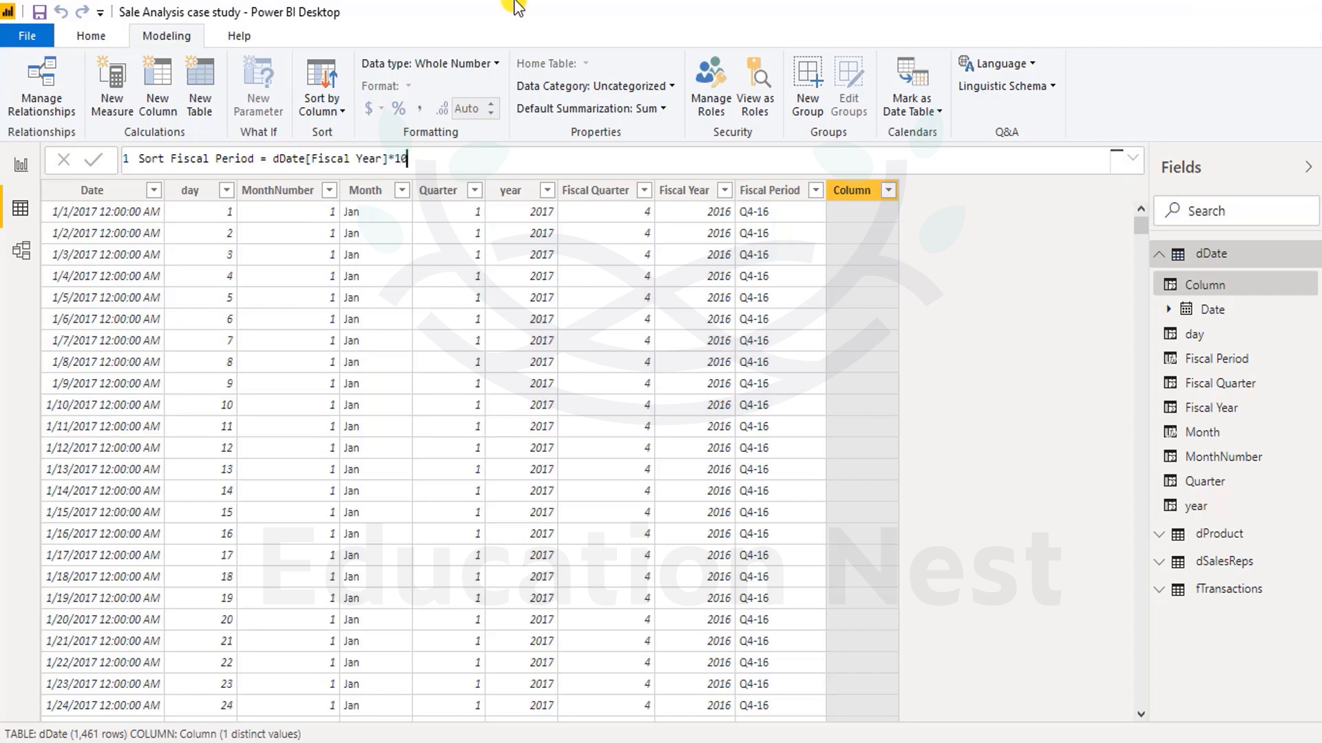
Step: Add +dDate[Quarter] to the Sort Fiscal Period formula and commit it
text(+dd)
key(Down)
key(Down)
key(Down)
key(Down)
key(Down)
key(Down)
key(Down)
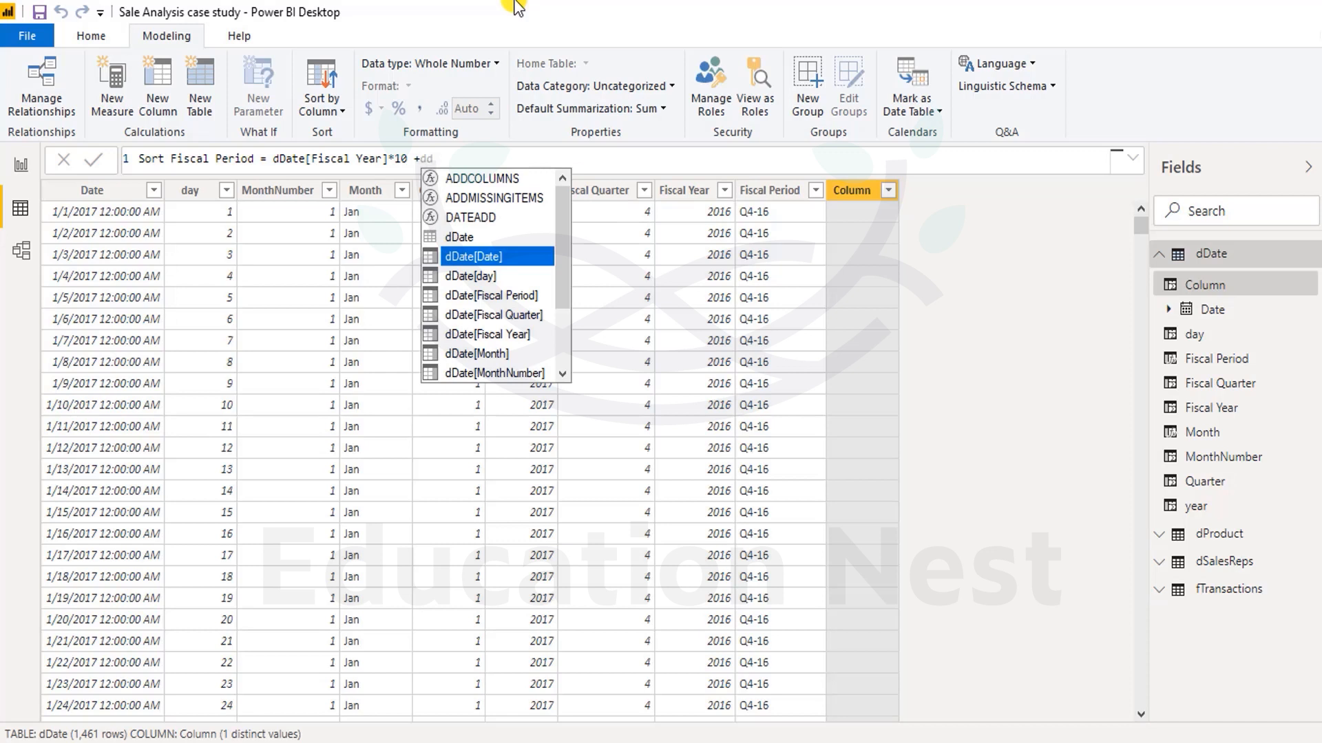
key(Down)
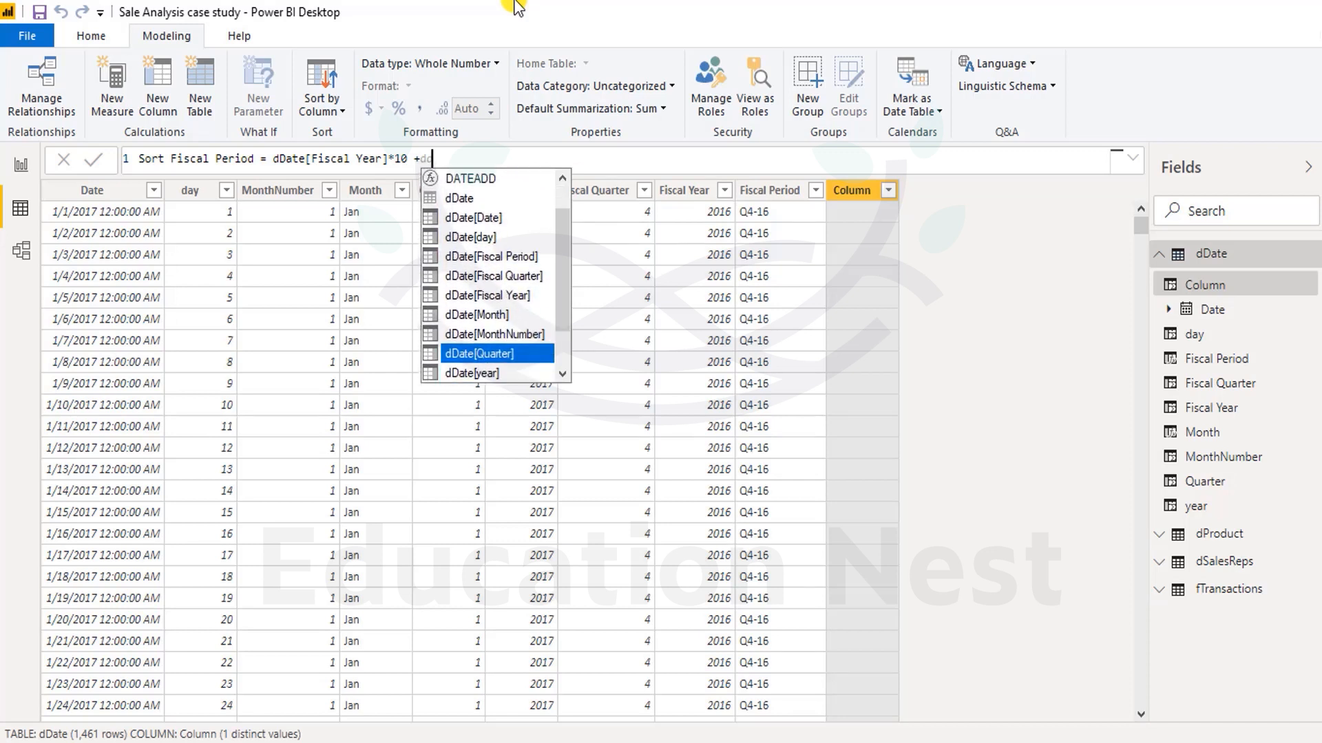
key(Tab)
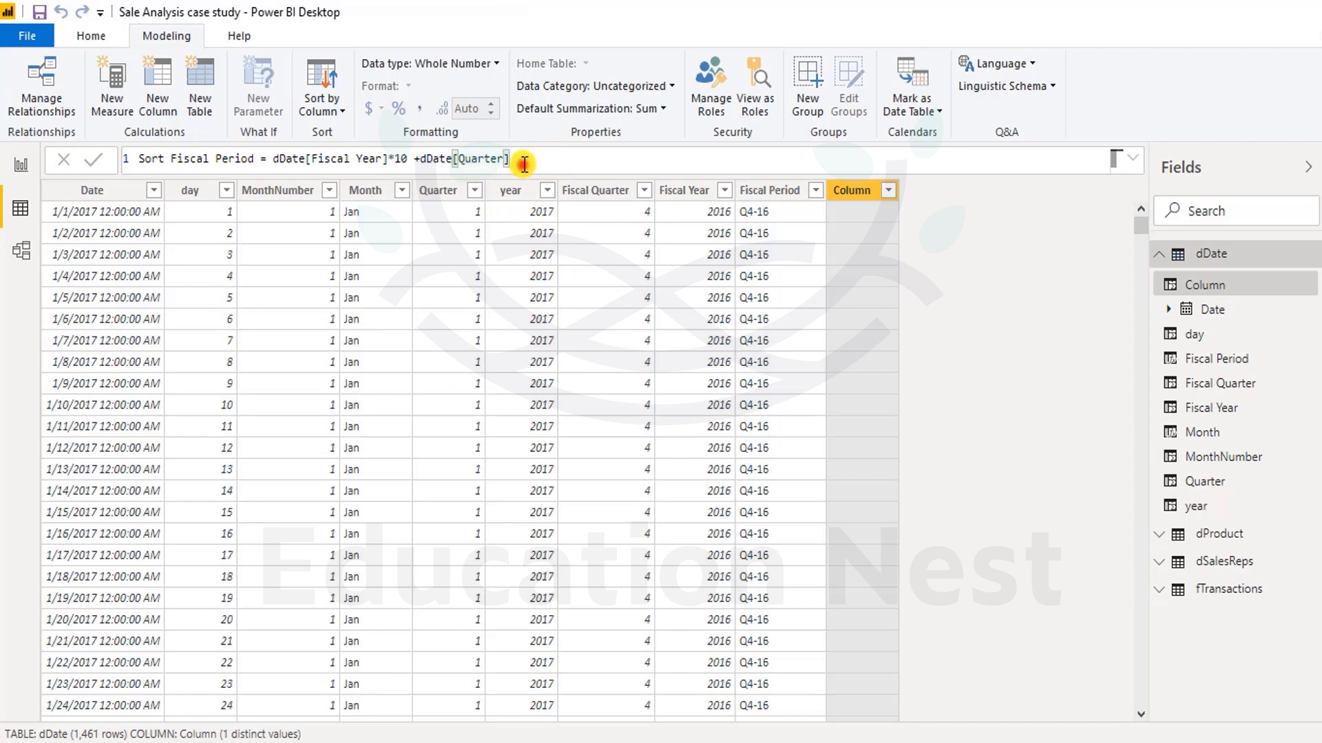
key(Return)
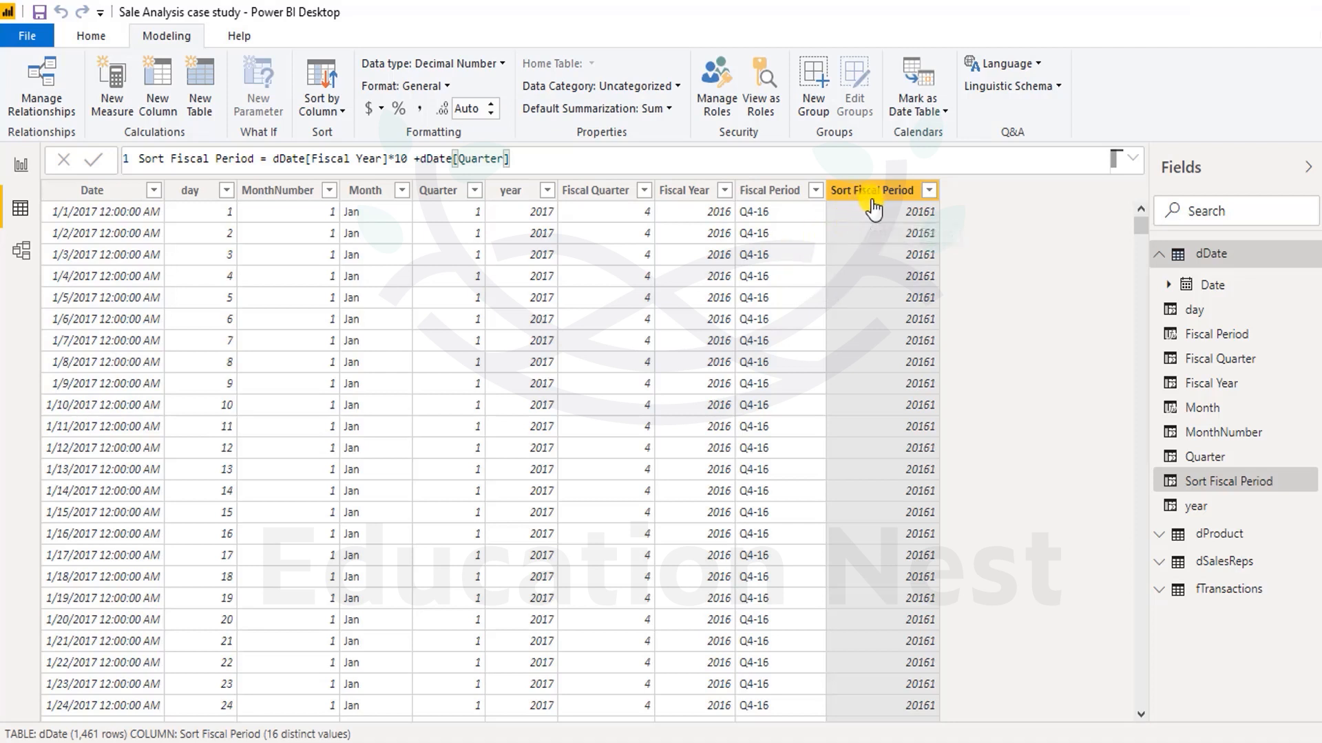
Step: Sort the Fiscal Period column by Sort Fiscal Period, and select the Sort Fiscal Period column
click(788, 192)
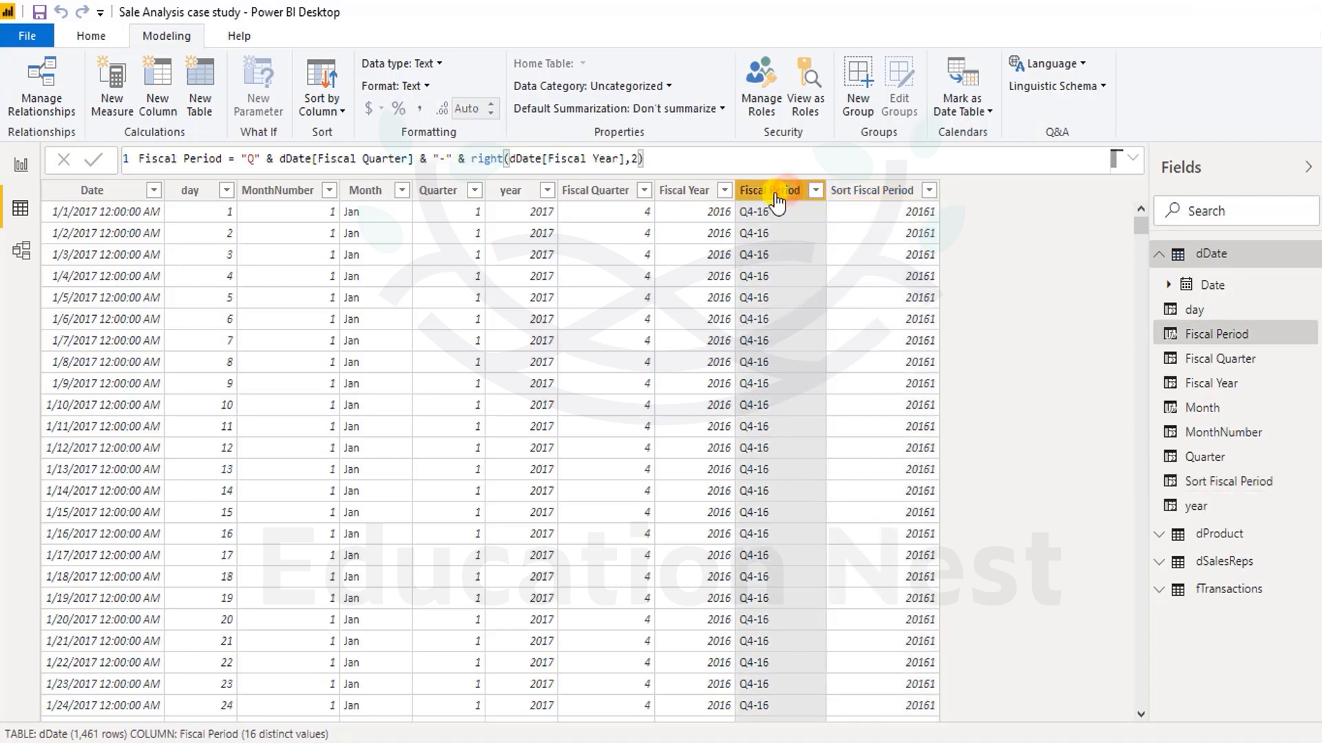
click(316, 110)
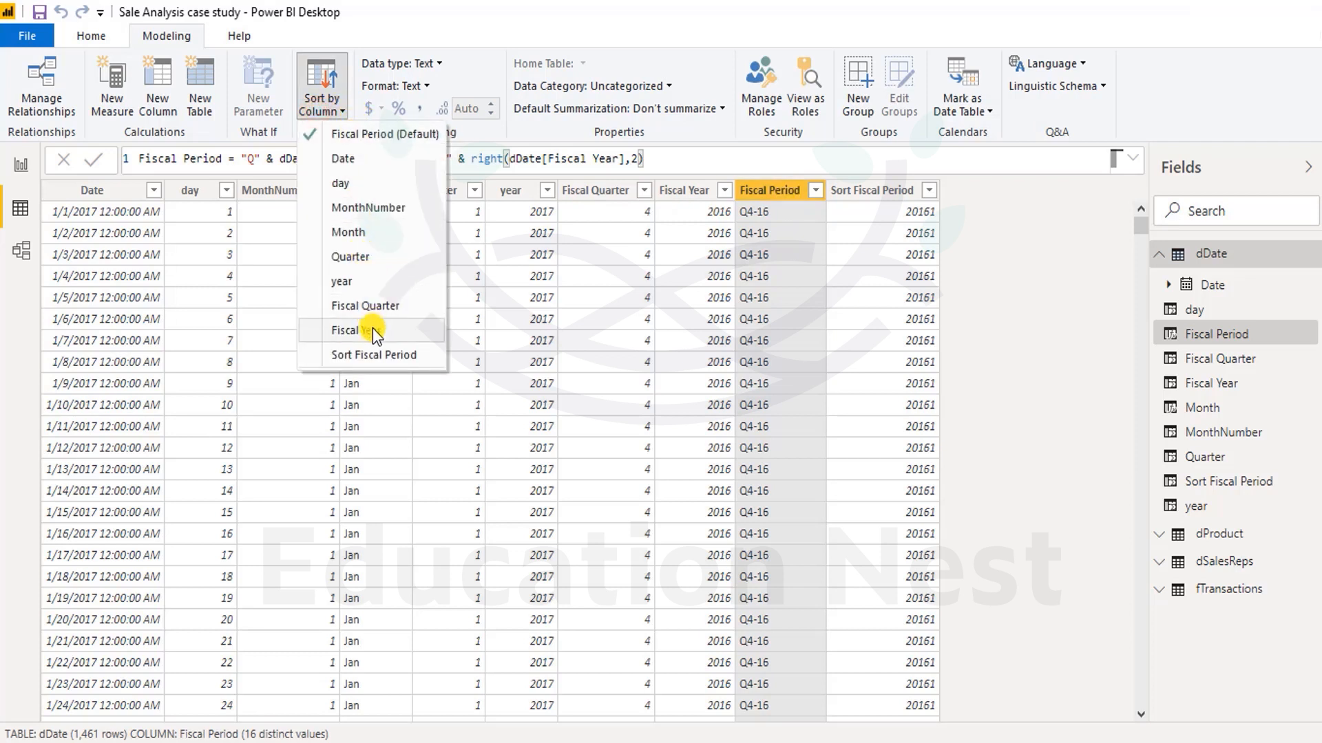
click(373, 356)
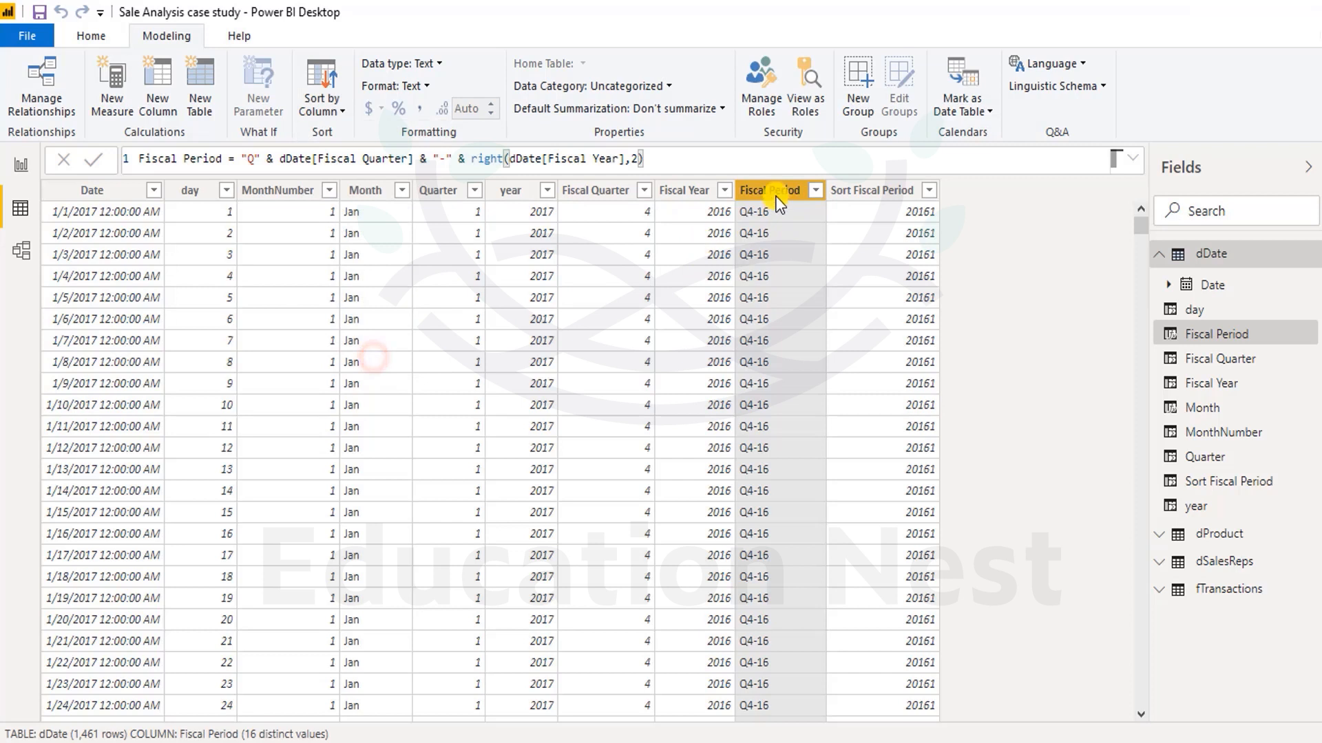
click(856, 193)
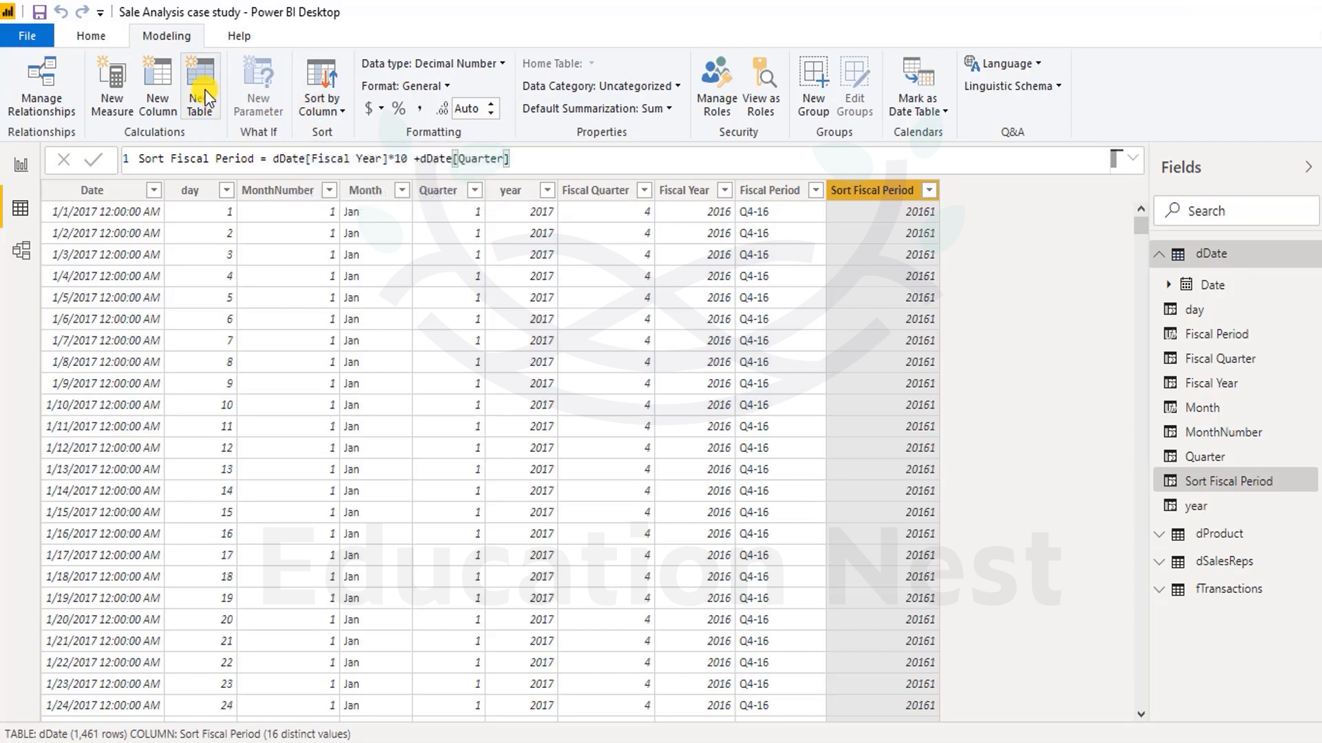
Step: Add a new calculated column to the dDate table and name it Month & Year
click(157, 88)
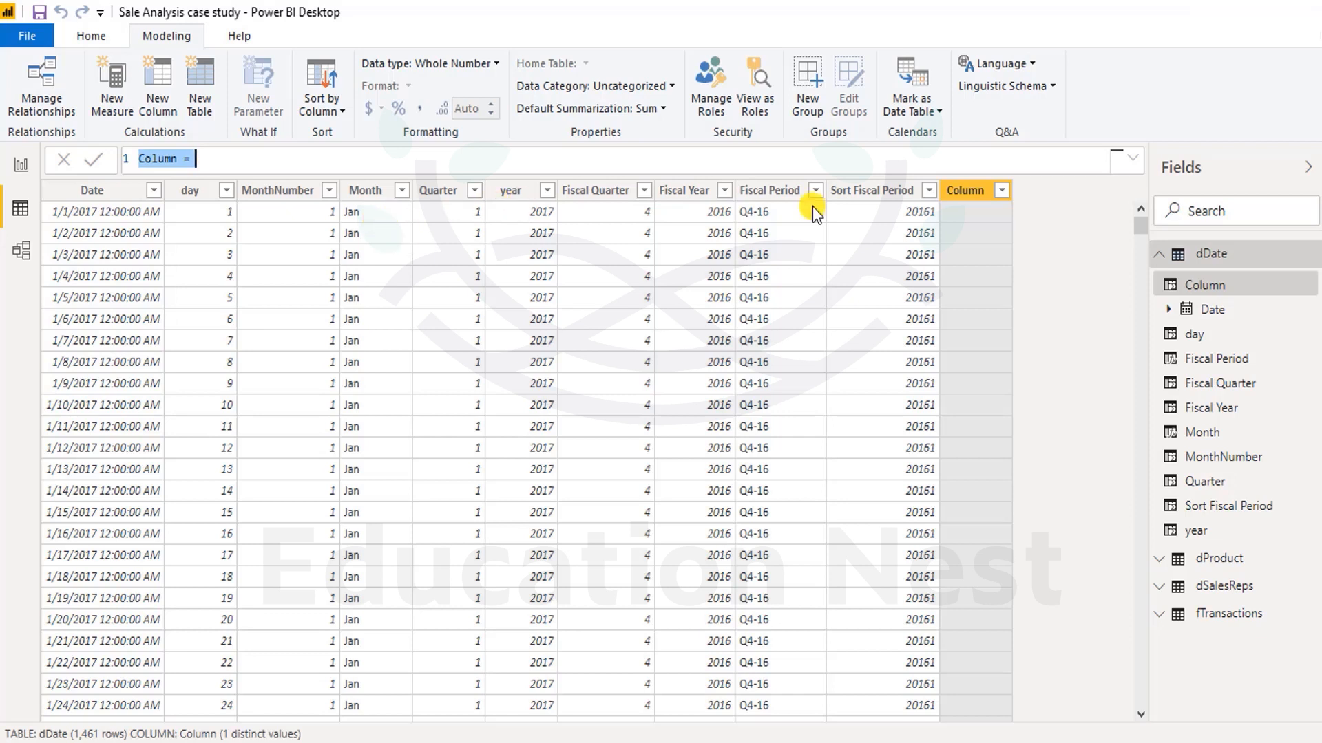
double_click(161, 160)
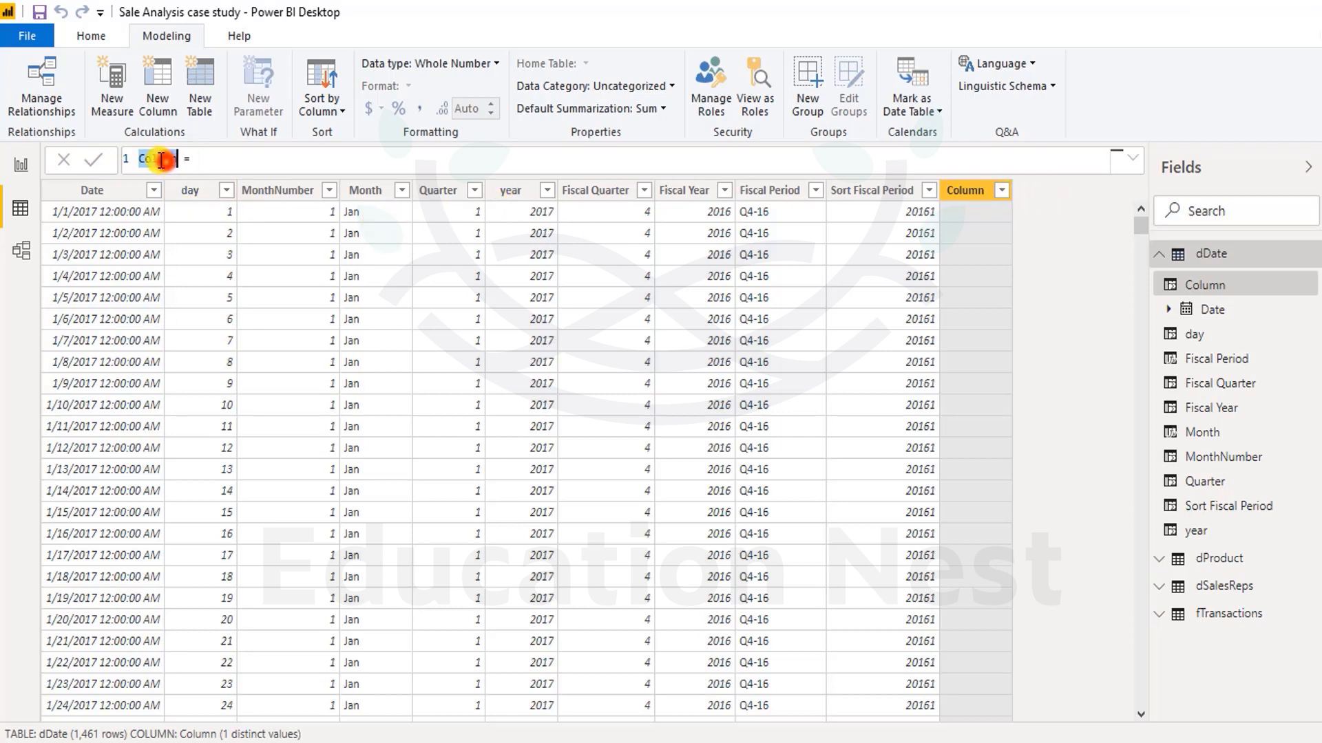
text(Month )
text(Year)
key(Left)
key(Left)
key(Left)
key(Left)
text(&)
click(299, 156)
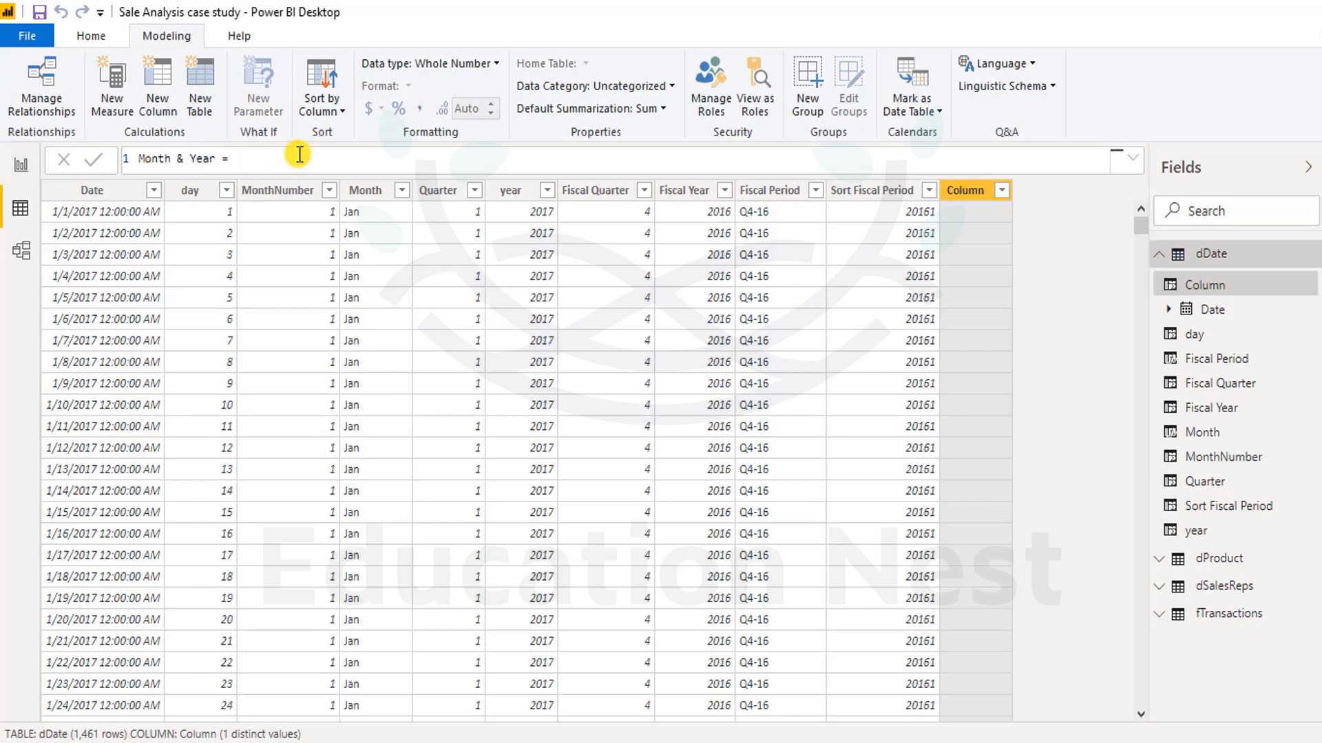
text(dd)
key(Down)
key(Down)
key(Down)
key(Down)
key(Down)
key(Down)
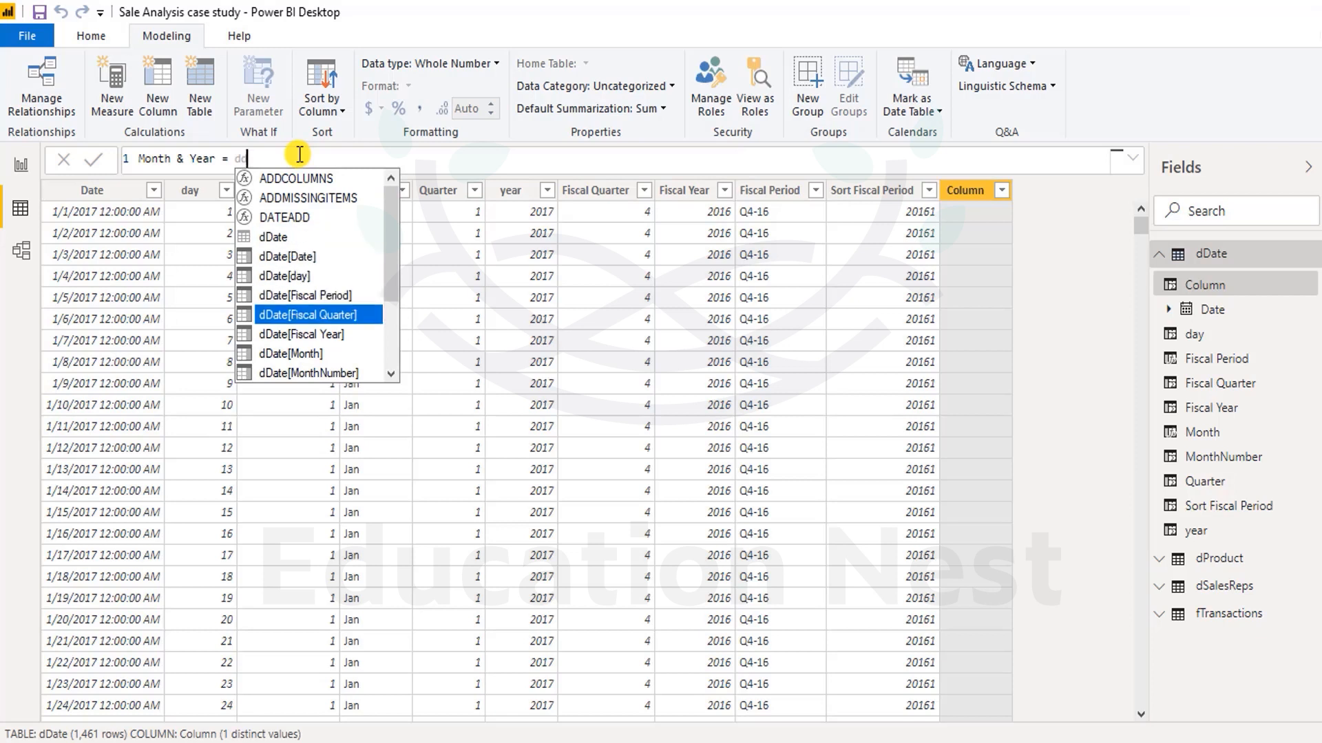
key(Tab)
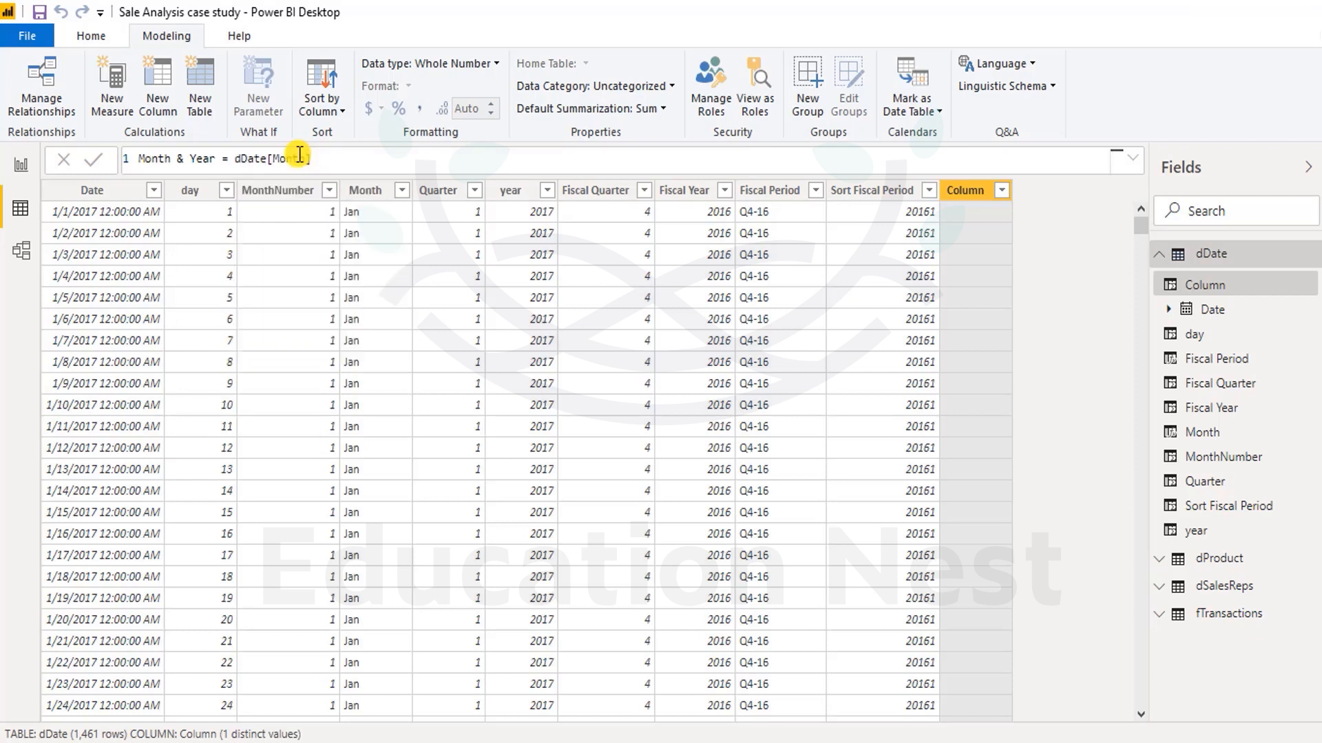
key(Right)
key(shift+Left)
key(shift+Left)
key(shift+Left)
key(shift+Left)
key(shift+Left)
key(Right)
key(End)
key(Left)
key(Left)
key(Left)
key(shift+Left)
key(shift+Left)
key(shift+Left)
key(shift+Left)
key(shift+Left)
key(Right)
key(BackSpace)
key(BackSpace)
key(BackSpace)
key(BackSpace)
key(BackSpace)
key(BackSpace)
key(Delete)
text(()
key(BackSpace)
key(BackSpace)
key(BackSpace)
key(BackSpace)
key(BackSpace)
key(BackSpace)
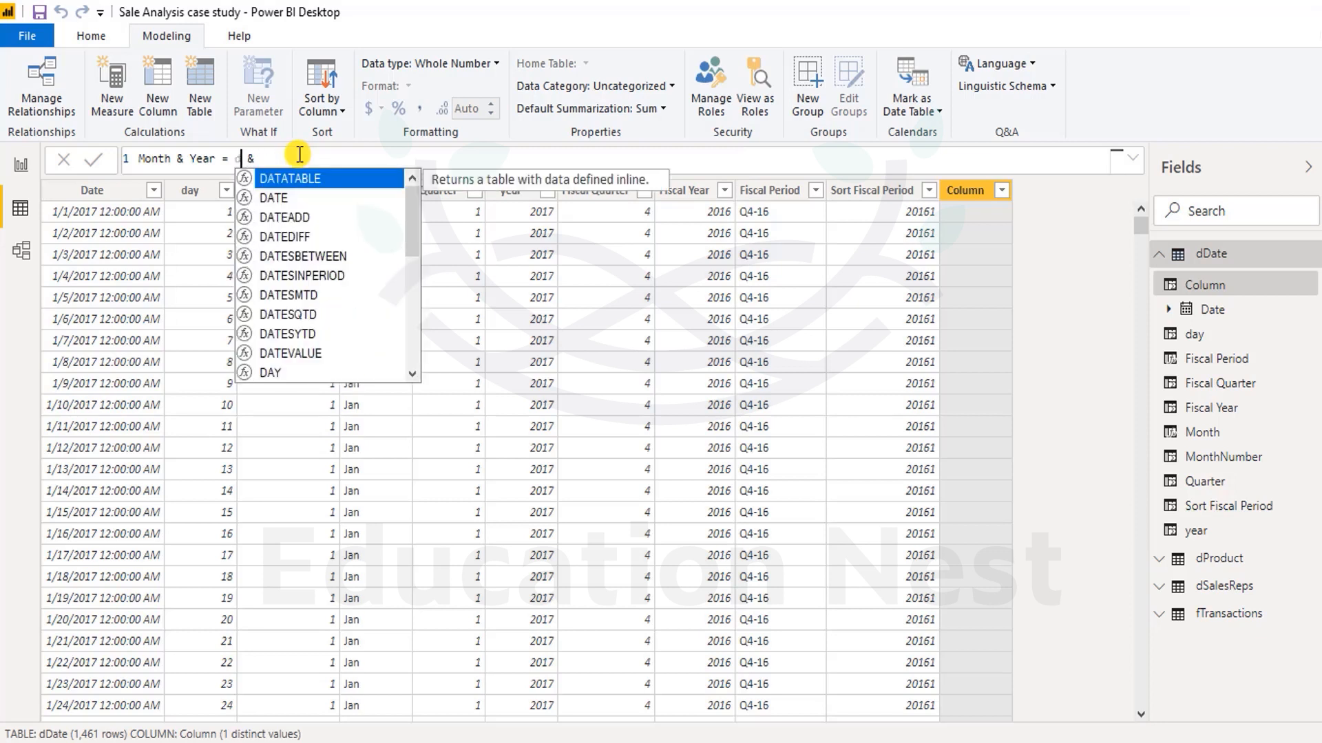
Step: Enter dDate[Month] as the first term of the Month & Year formula, before the ampersand
text(d)
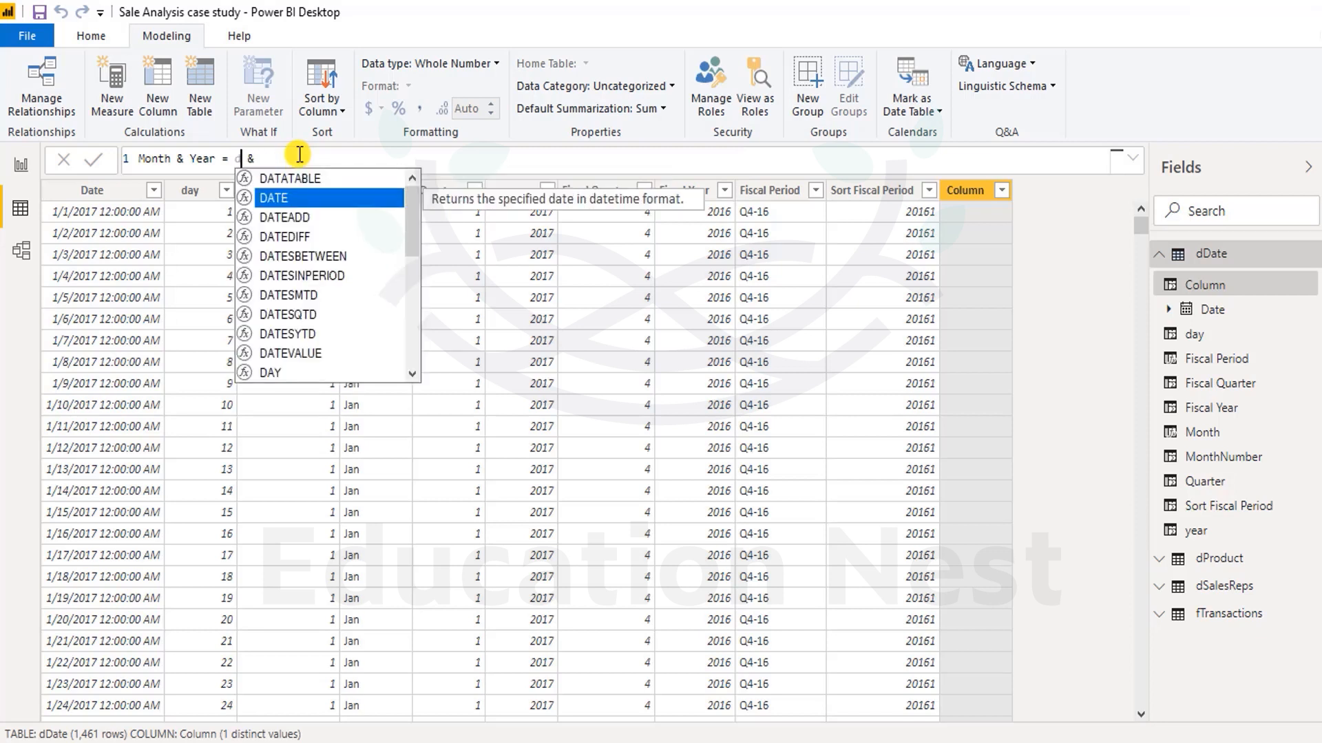
key(Down)
key(Down)
key(Down)
text(d)
key(Down)
key(Down)
key(Down)
key(Down)
key(Down)
key(Down)
key(Down)
key(Up)
key(Tab)
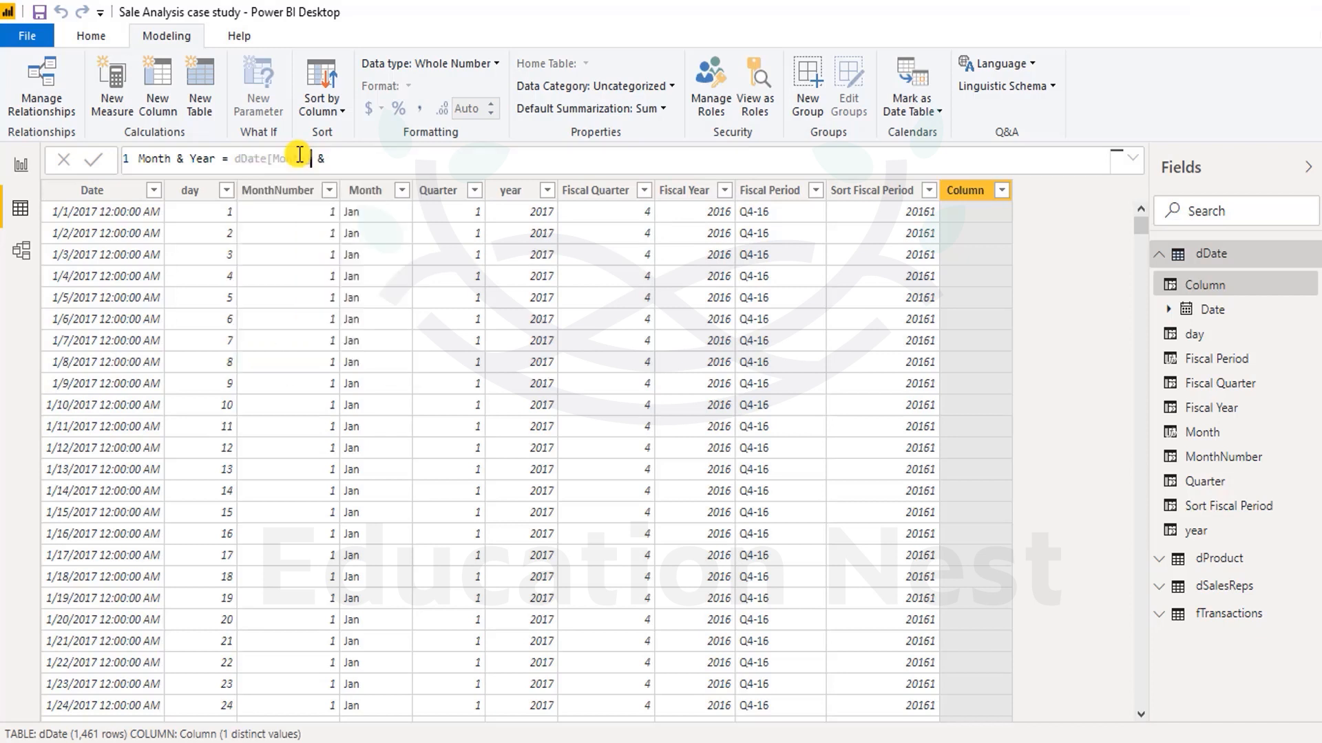
Step: Insert the text separator "-" after dDate[Month], with an ampersand on both sides
key(Right)
key(Right)
text(&)
key(Left)
text("-")
key(End)
Step: Append dDate[year] to the Month & Year formula, commit it and select the Month & Year column
text(dd)
key(Down)
key(Down)
key(Down)
key(Down)
key(Down)
key(Down)
key(Down)
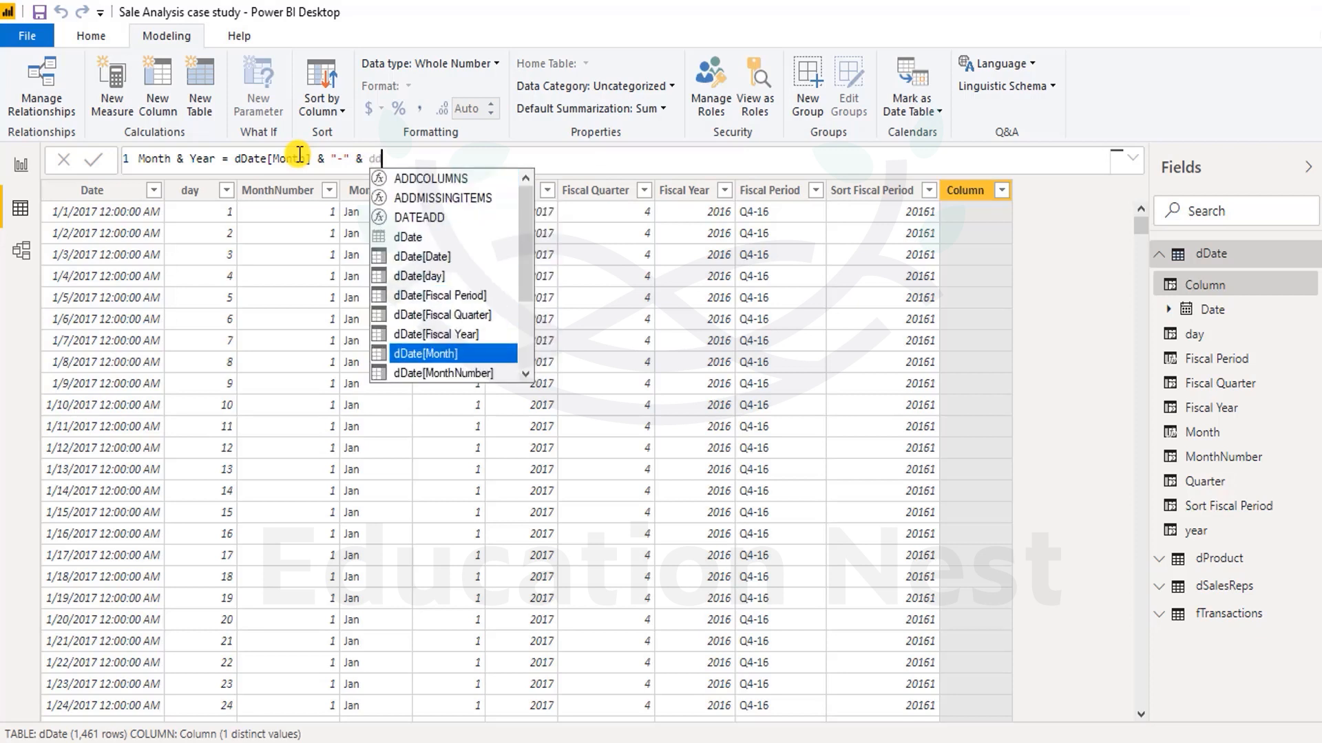
key(Down)
key(Down)
key(Up)
key(Up)
key(Up)
key(Up)
key(Up)
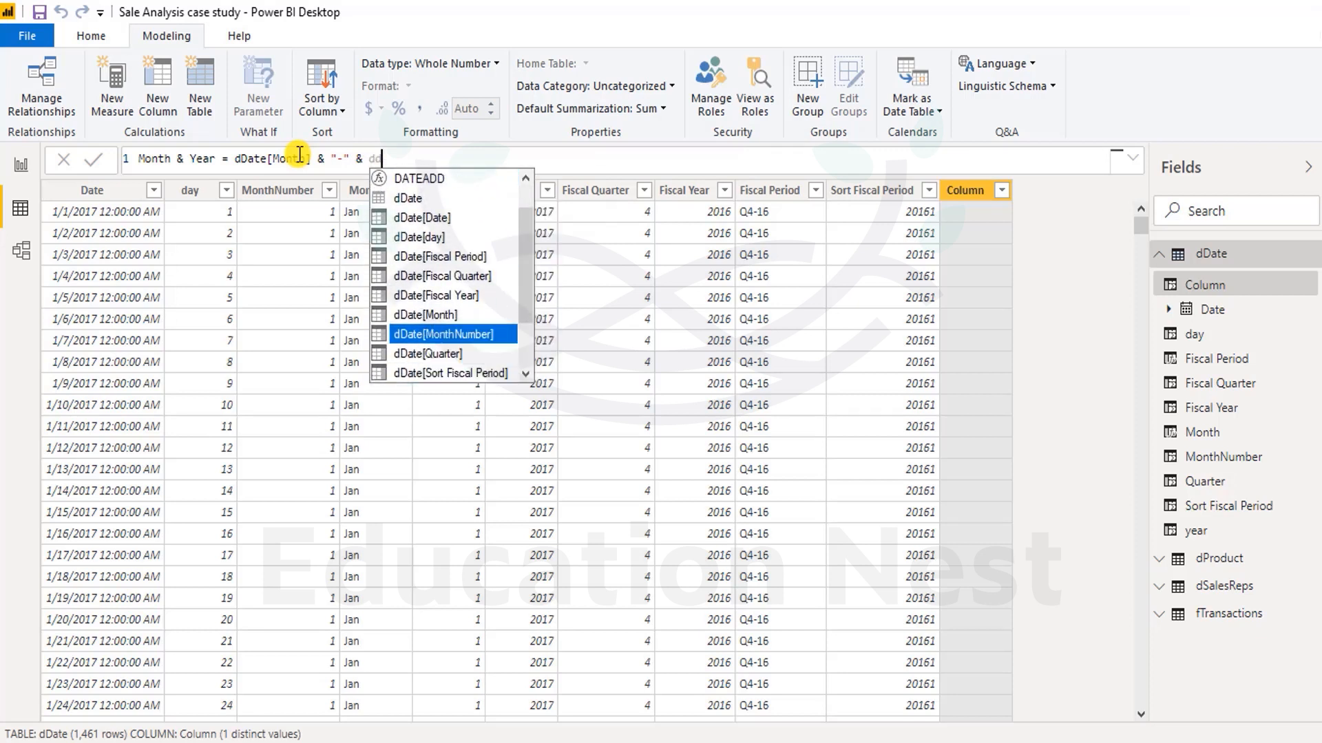
key(Down)
key(Down)
key(Down)
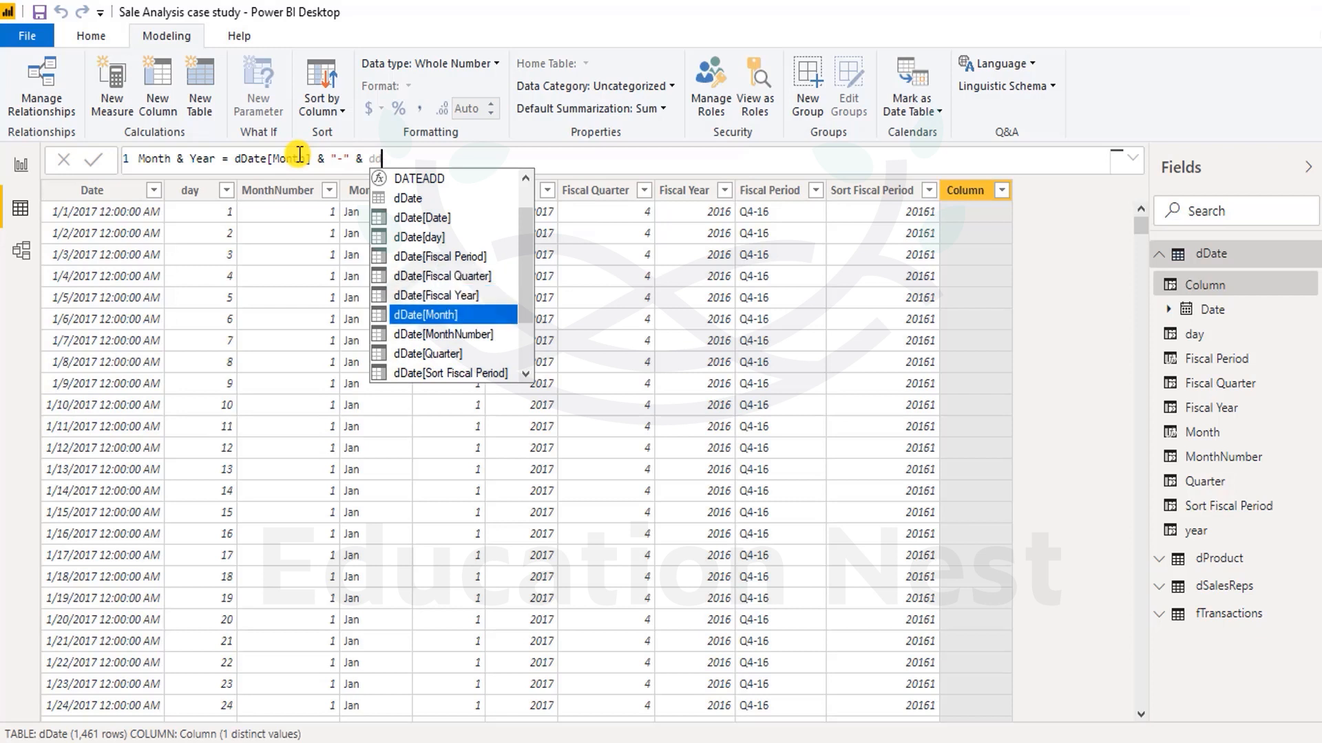
key(Up)
key(Up)
key(Up)
key(Down)
key(Down)
key(Down)
key(Down)
key(Down)
key(Down)
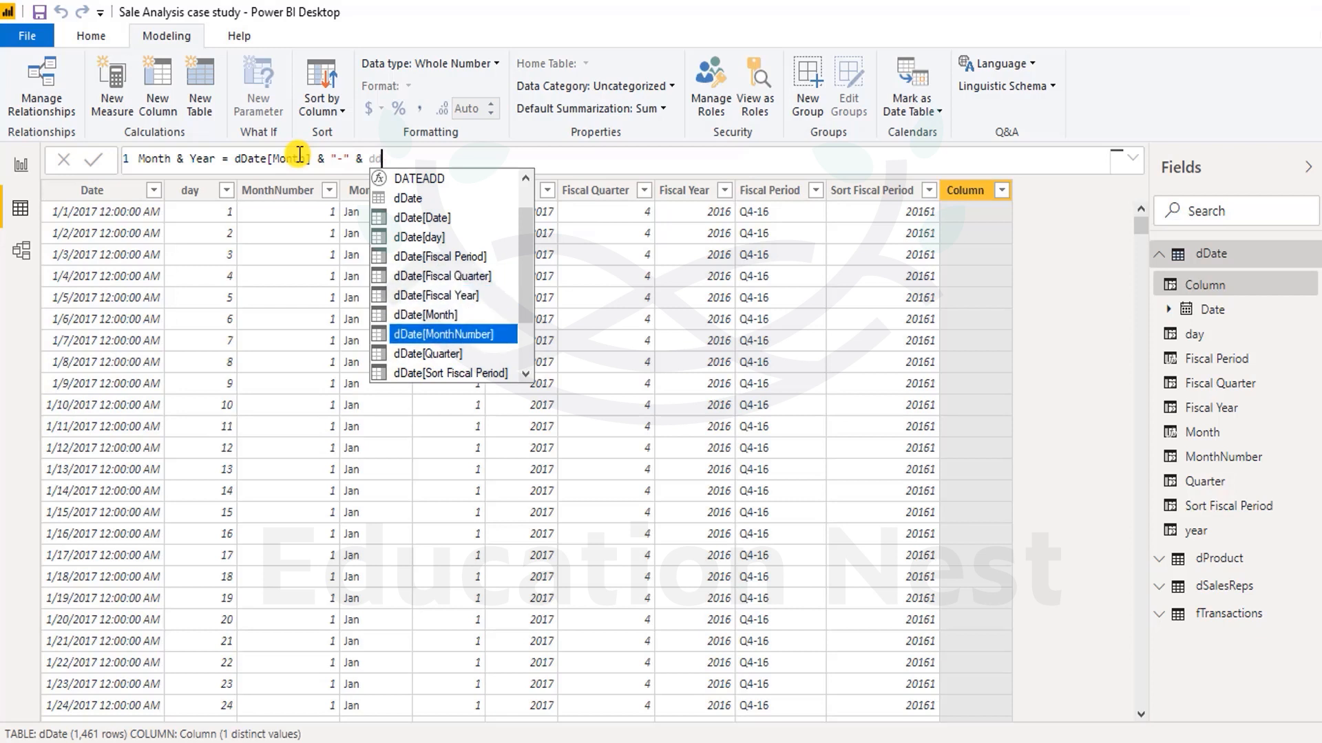
key(Tab)
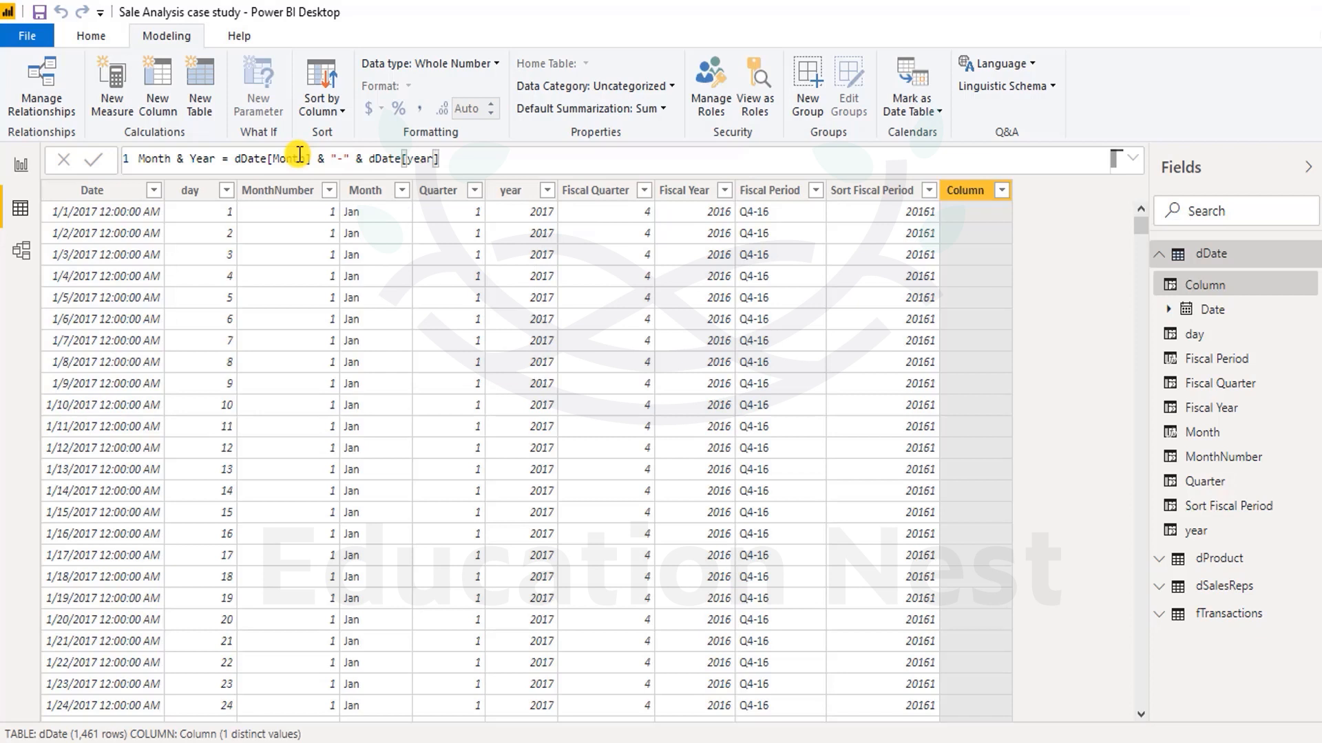
key(Return)
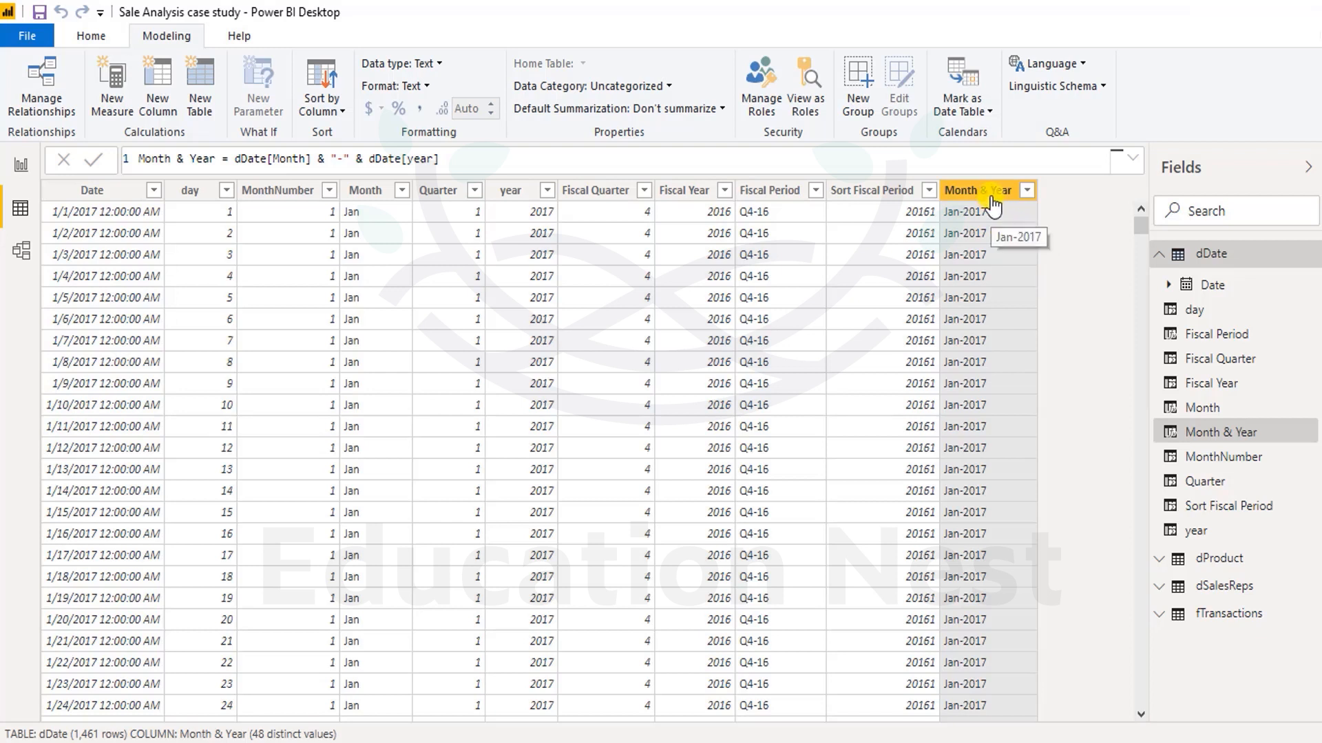
click(1005, 199)
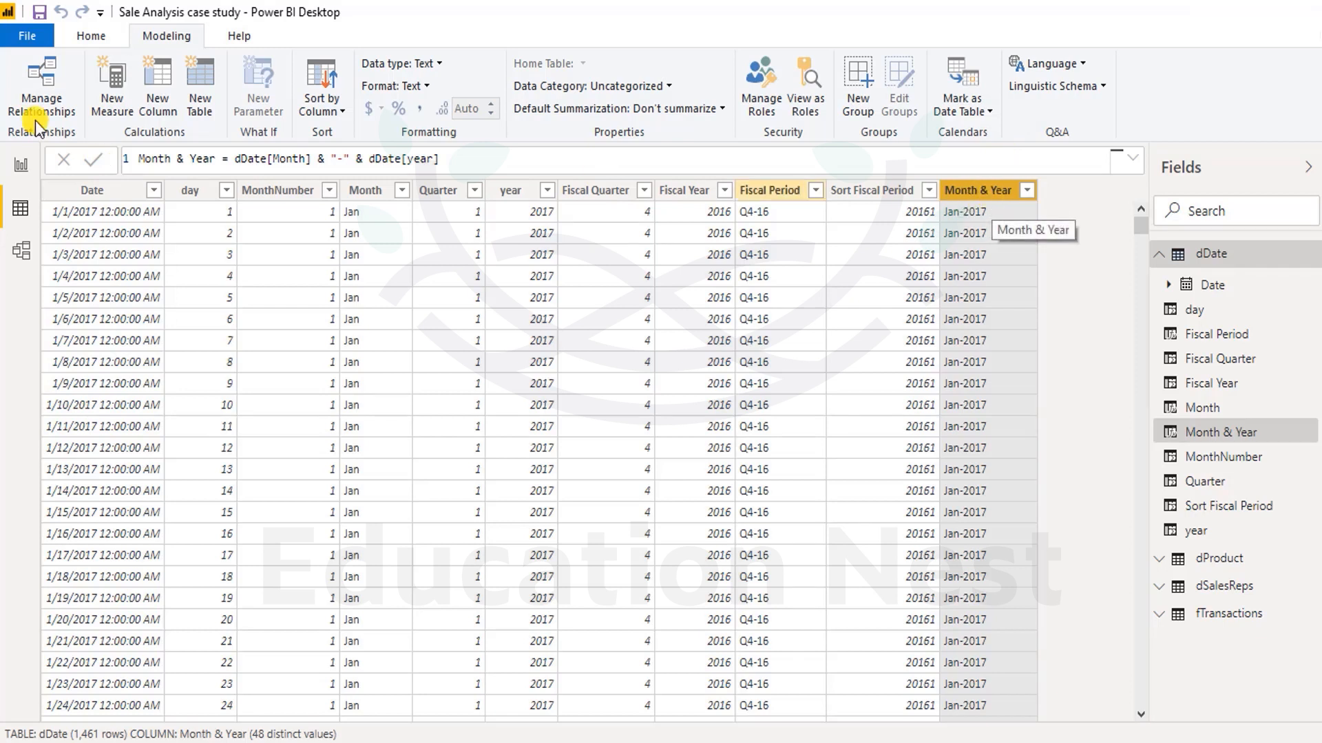
Step: Add another calculated column to the dDate table and name it sort month & year
click(157, 87)
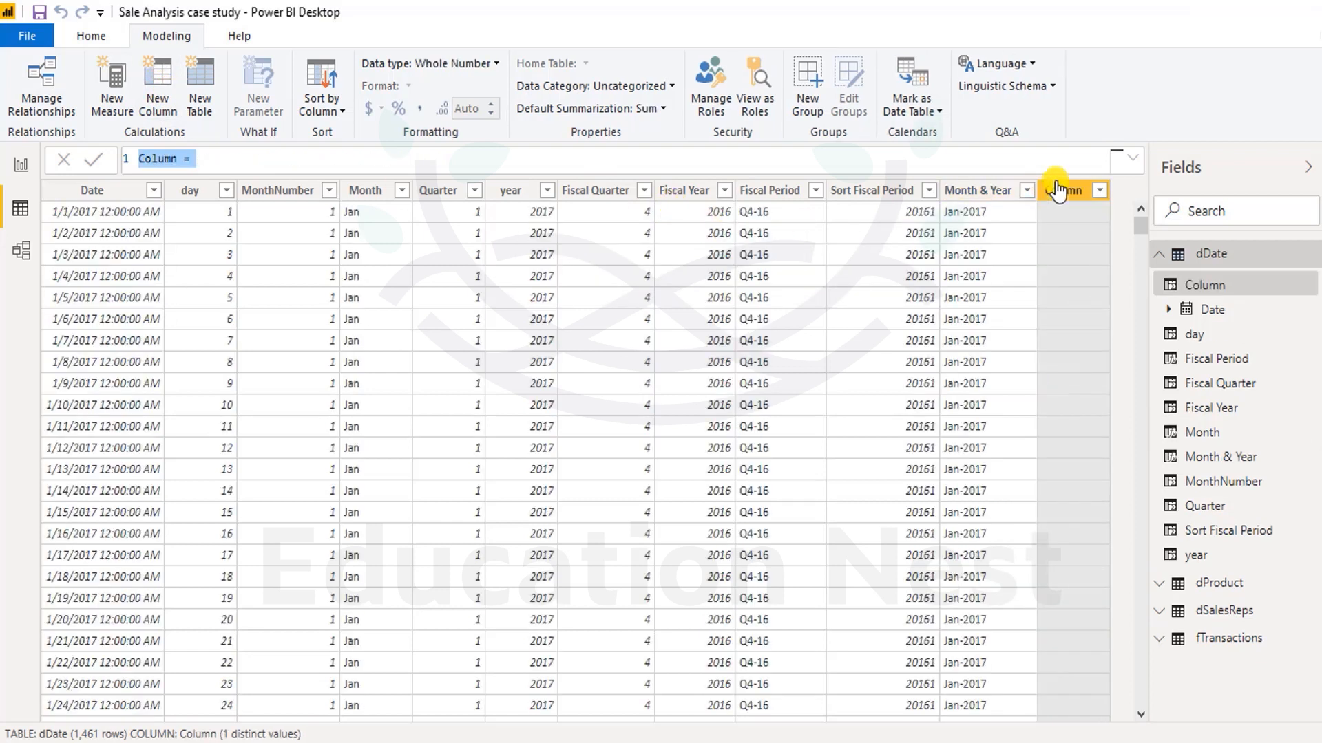
double_click(170, 160)
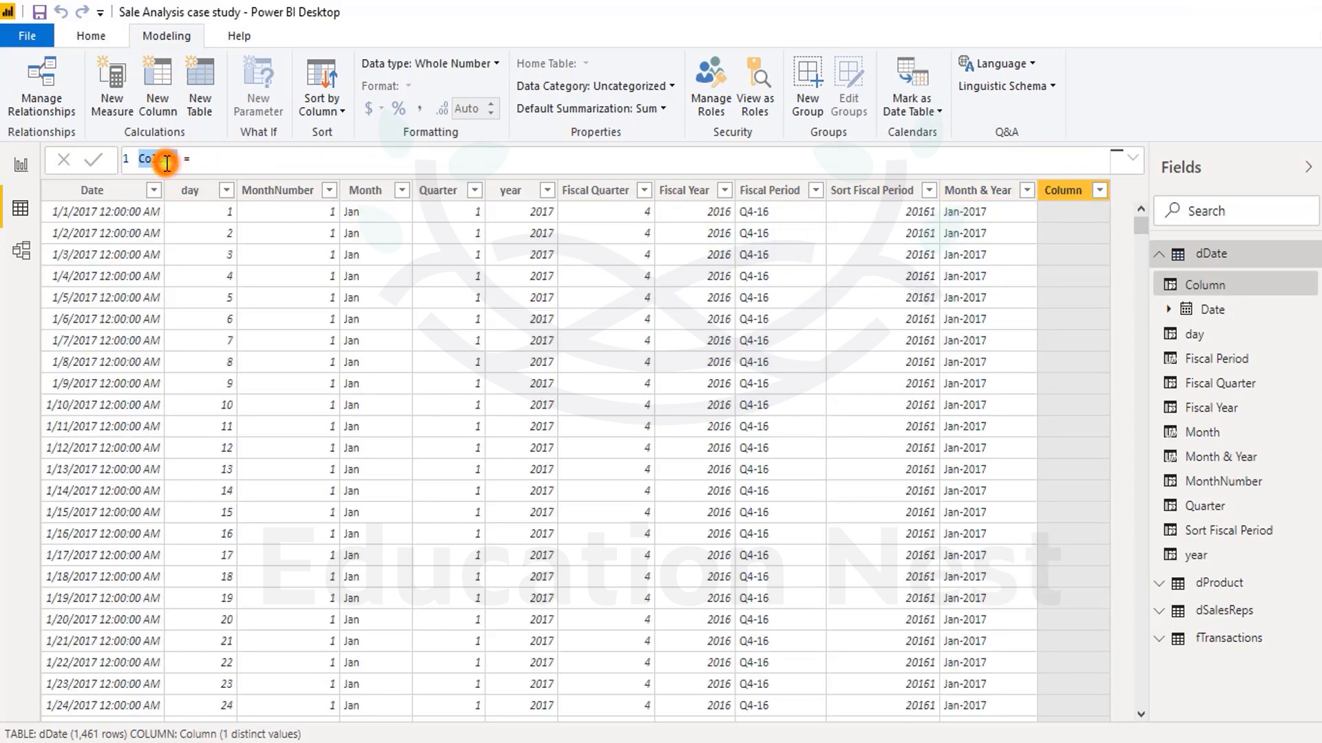
text(sort)
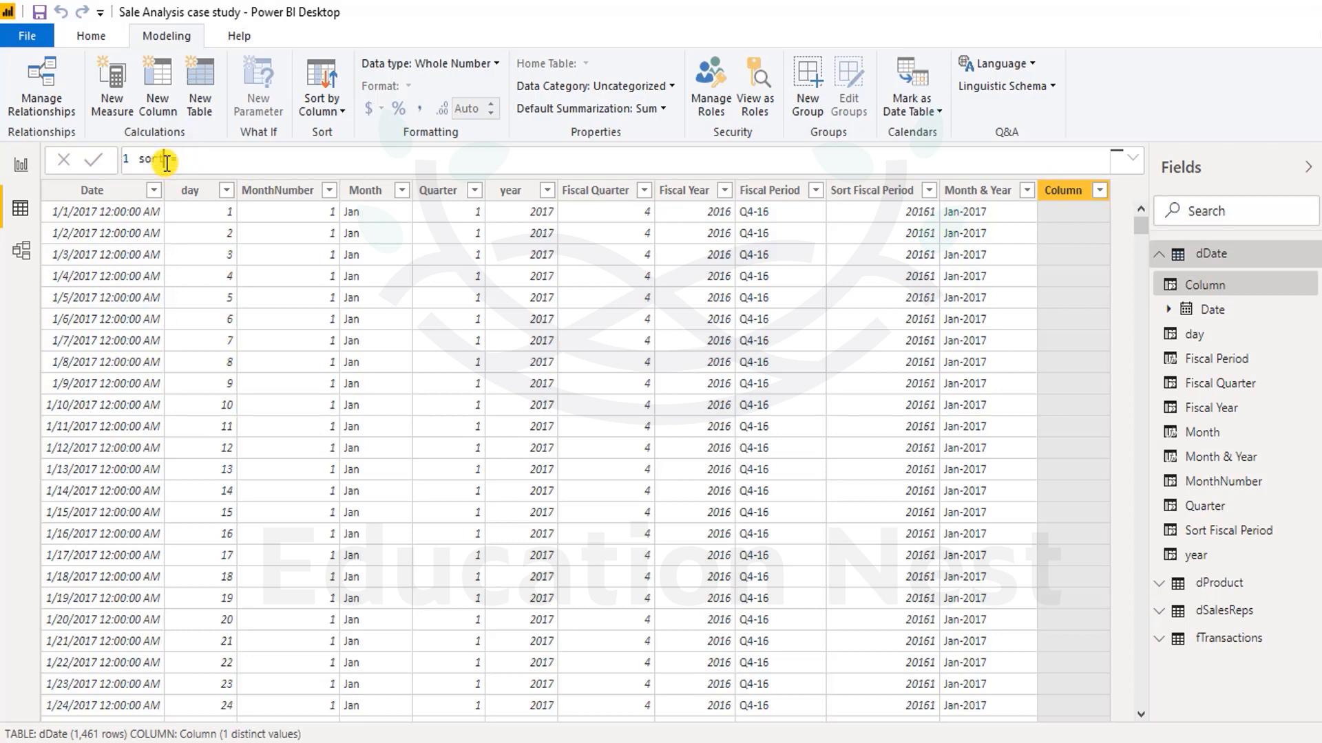
text(month&)
key(BackSpace)
key(BackSpace)
text(& year)
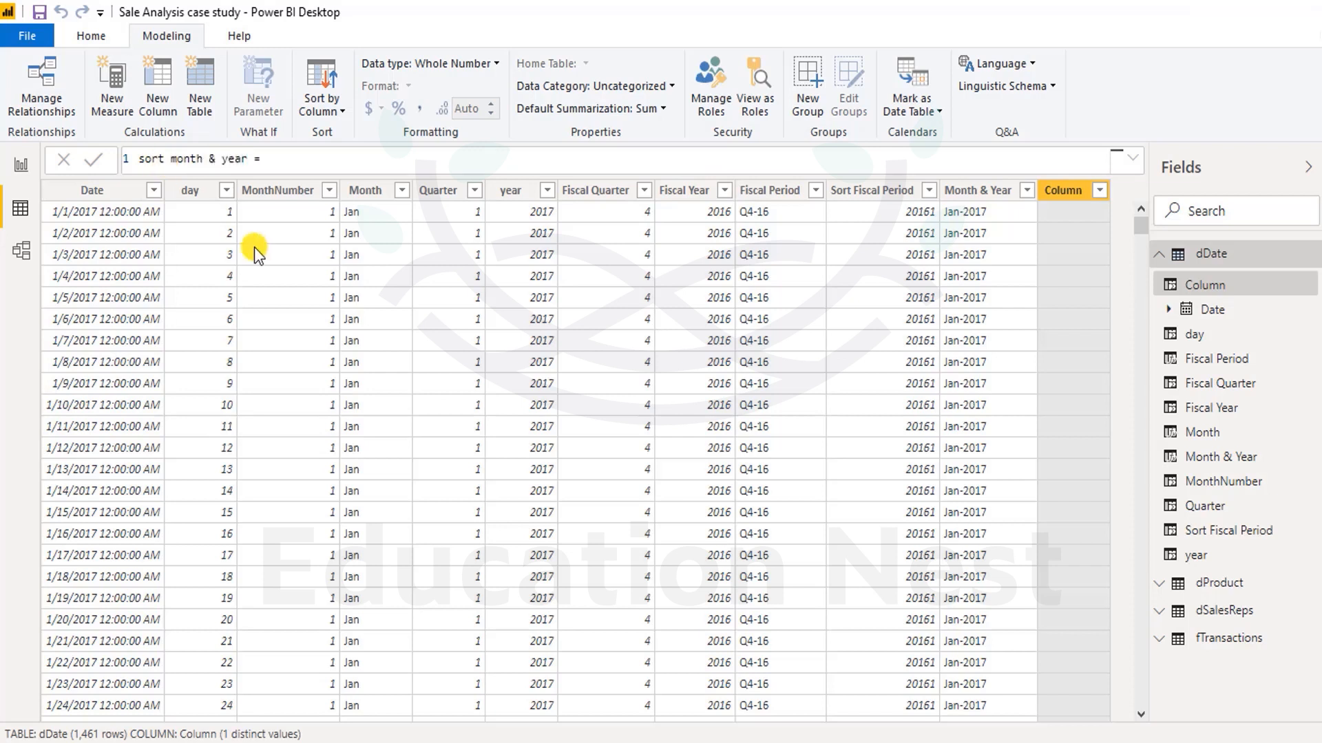
Step: Start the sort month & year formula with dDate[MonthNumber]
click(276, 163)
text(y)
key(BackSpace)
text(d)
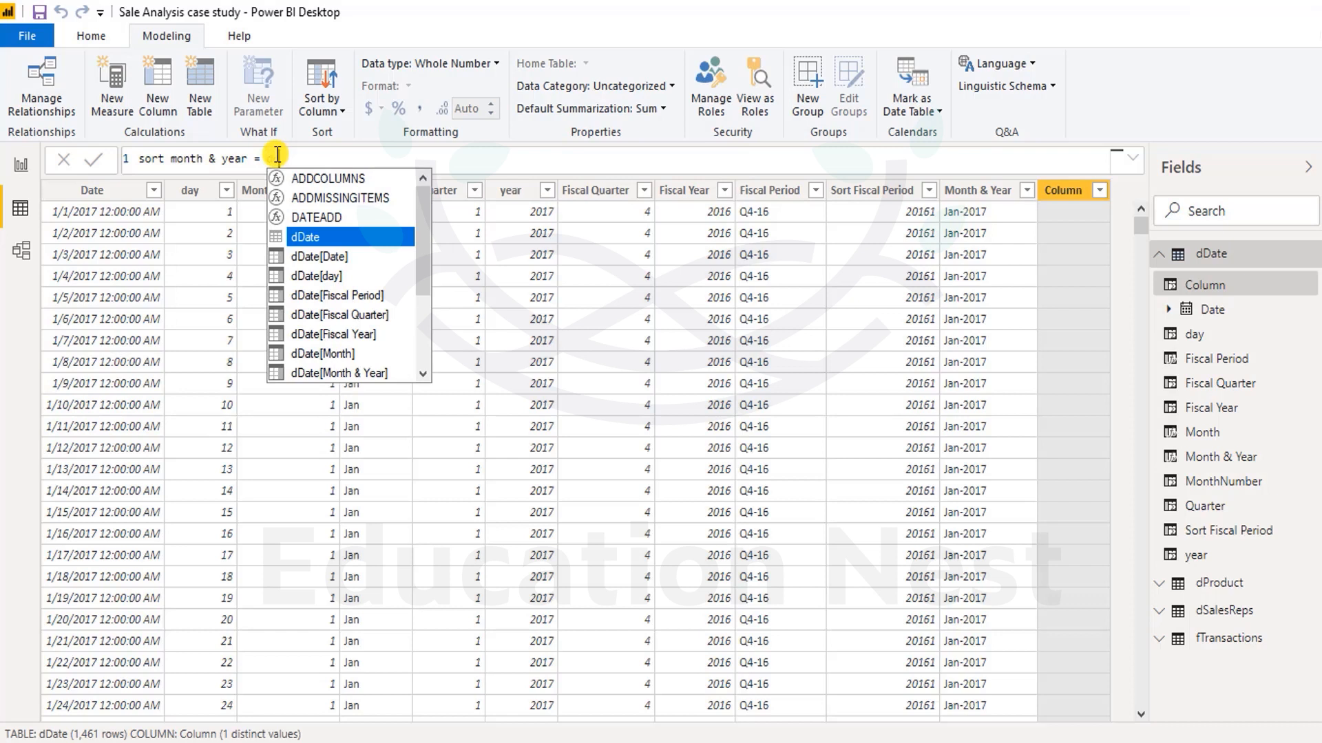
key(Down)
key(Down)
key(Down)
key(Up)
key(Down)
key(Down)
key(Down)
key(Down)
key(Down)
key(Down)
key(Tab)
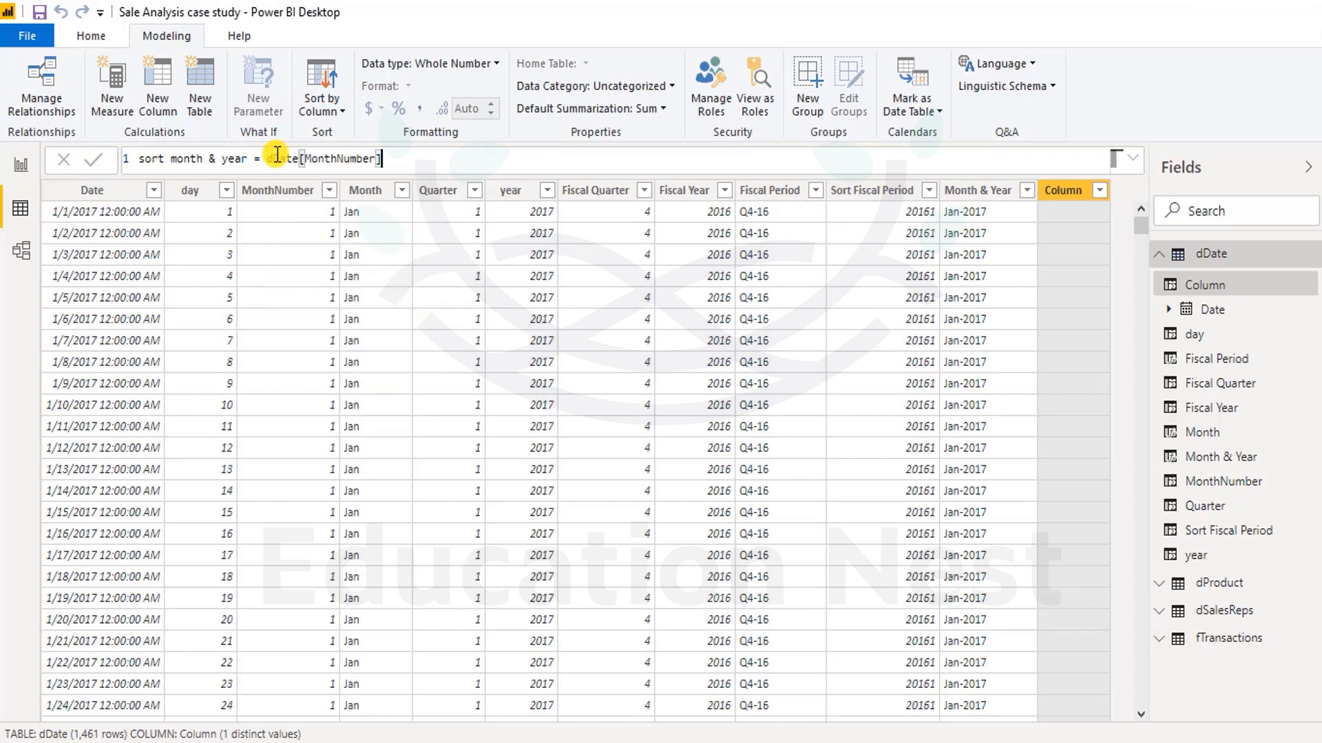
Step: Add *100+dDate[Month] to the sort month & year formula and commit it
text(*100)
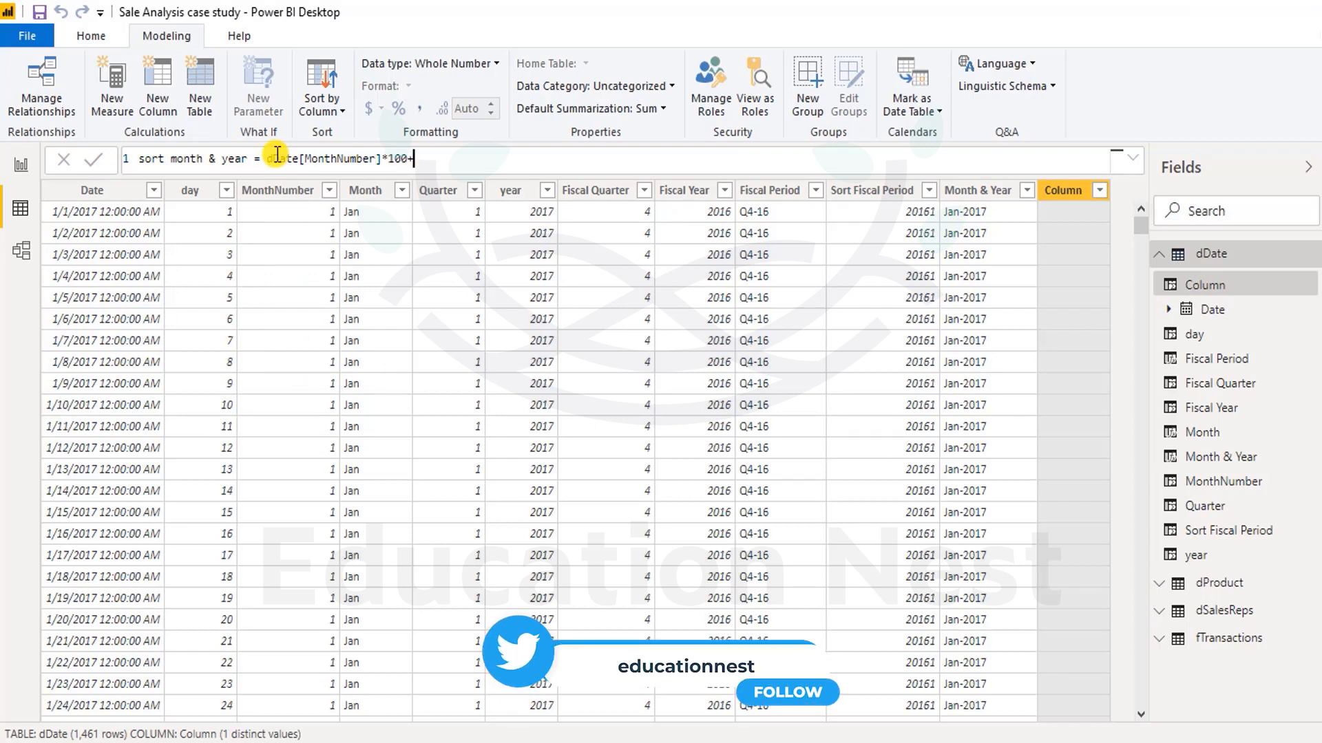
text(+d)
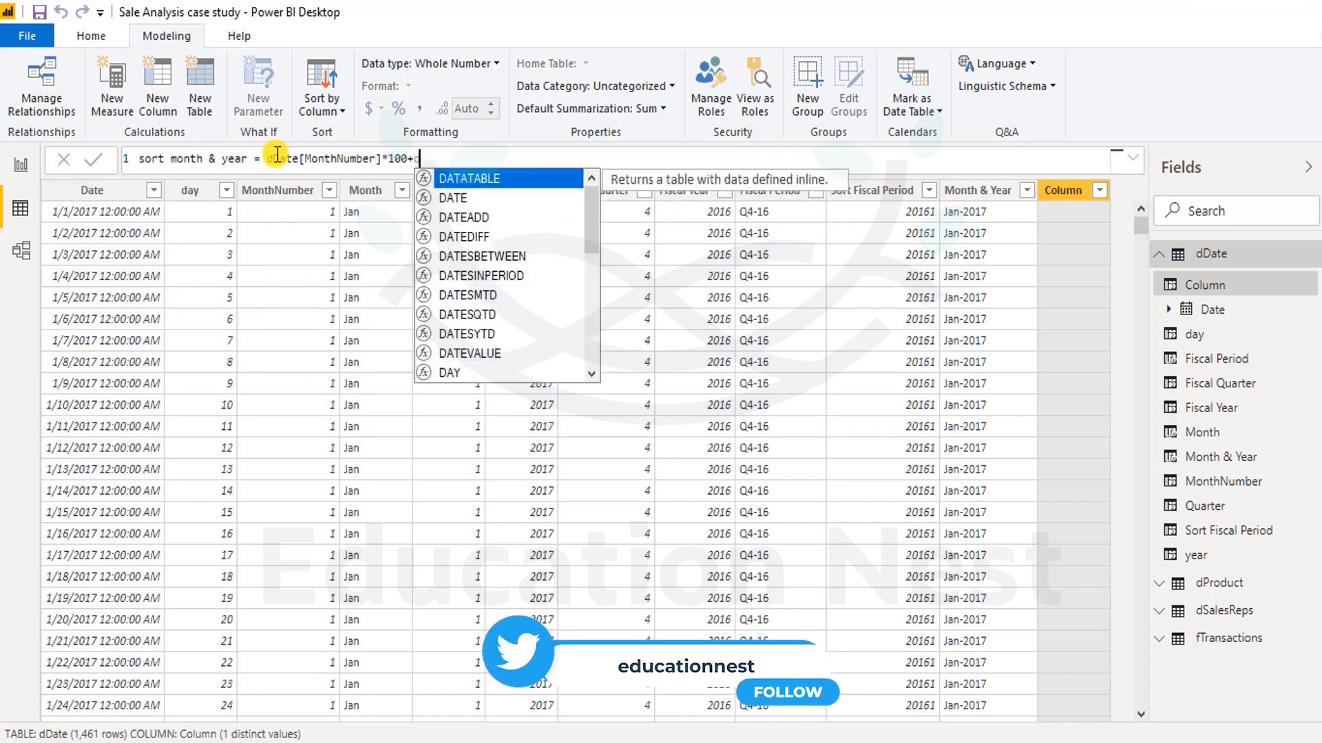
text(d)
key(Down)
key(Down)
key(Down)
key(Down)
key(Down)
key(Down)
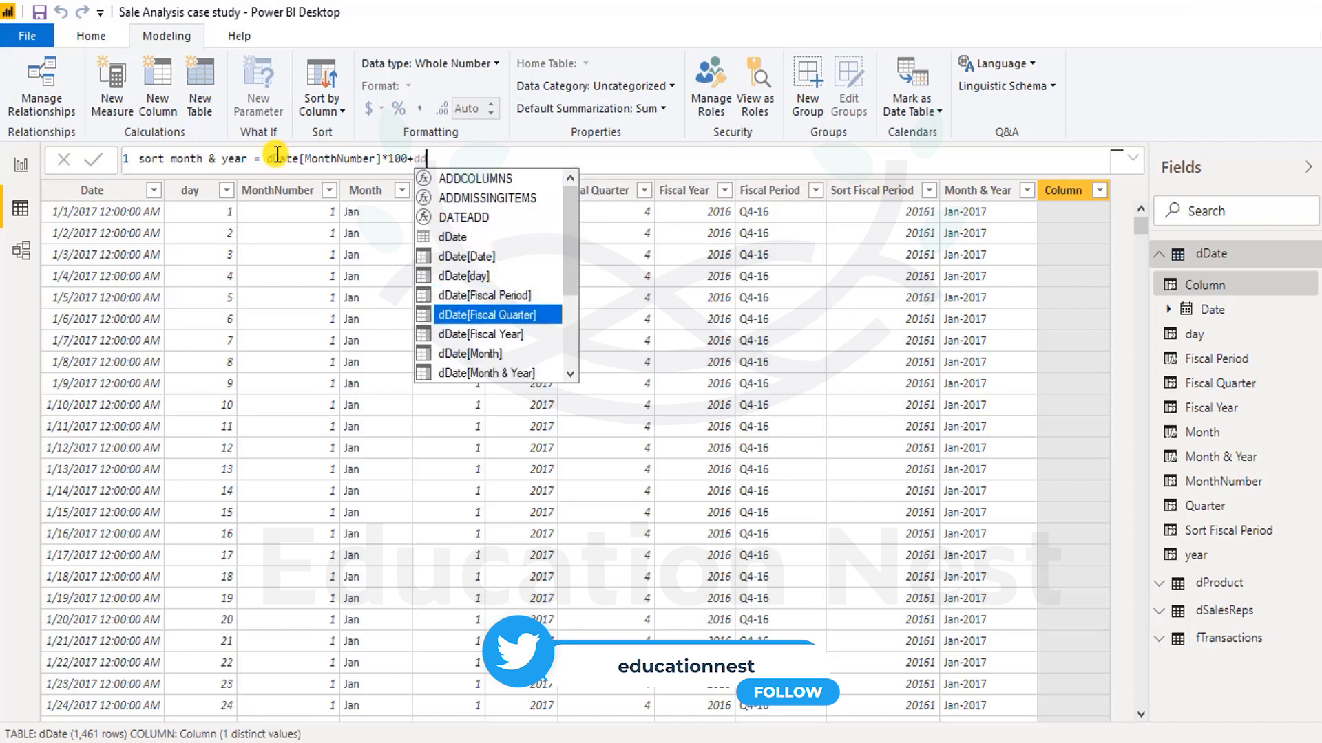
key(Tab)
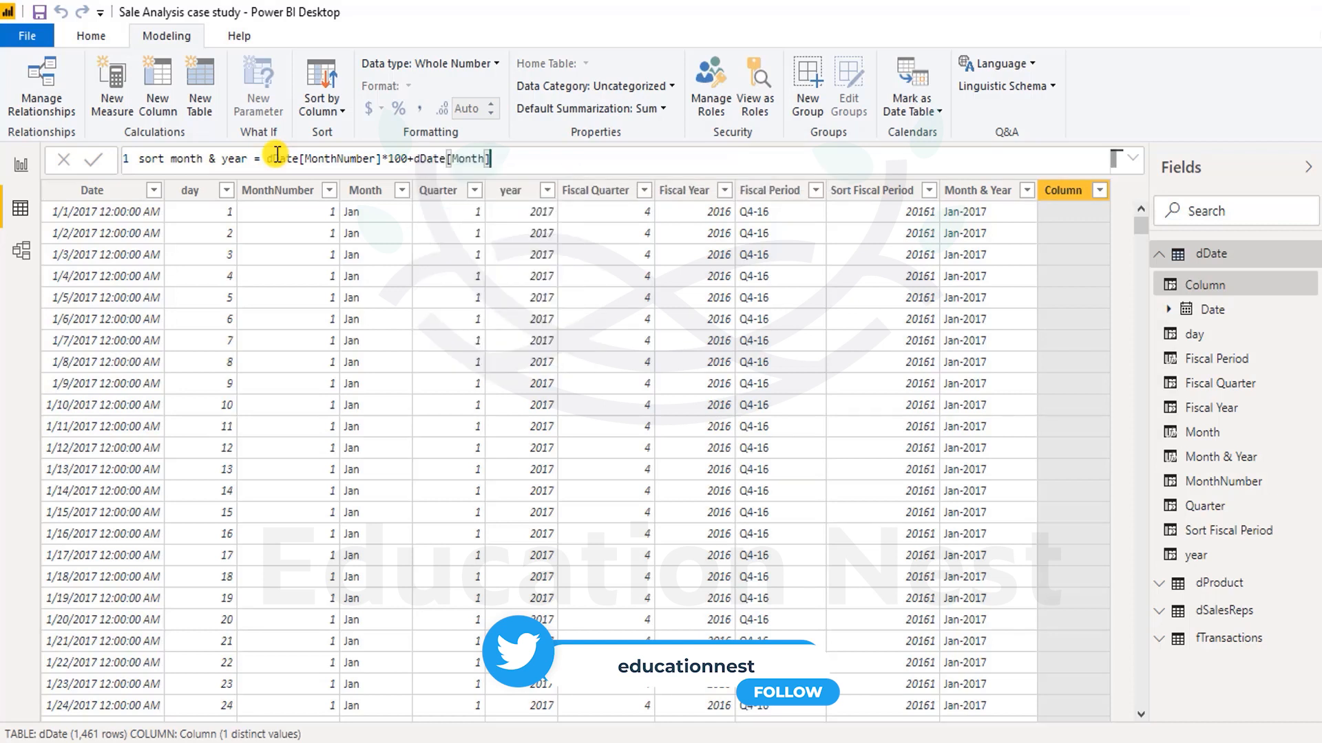
key(Return)
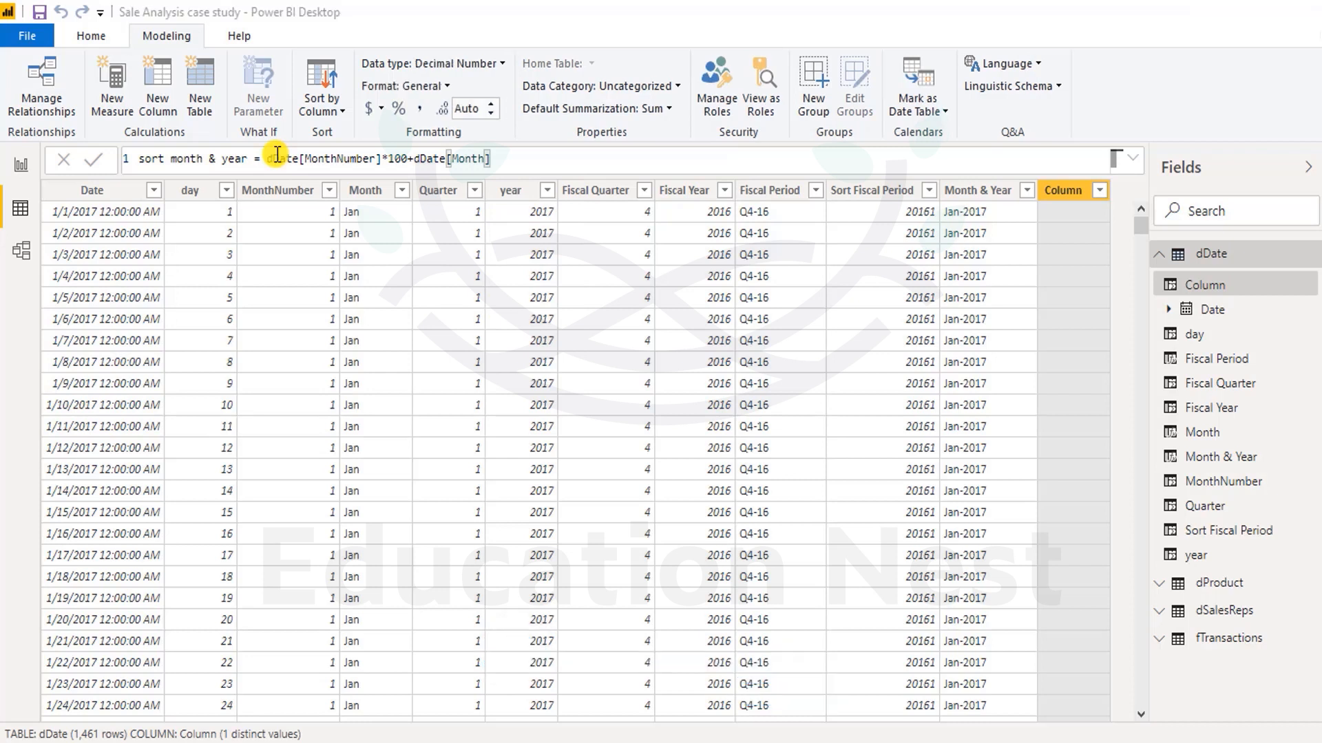
Step: Replace dDate[MonthNumber] with dDate[year] in the sort month & year formula
click(346, 160)
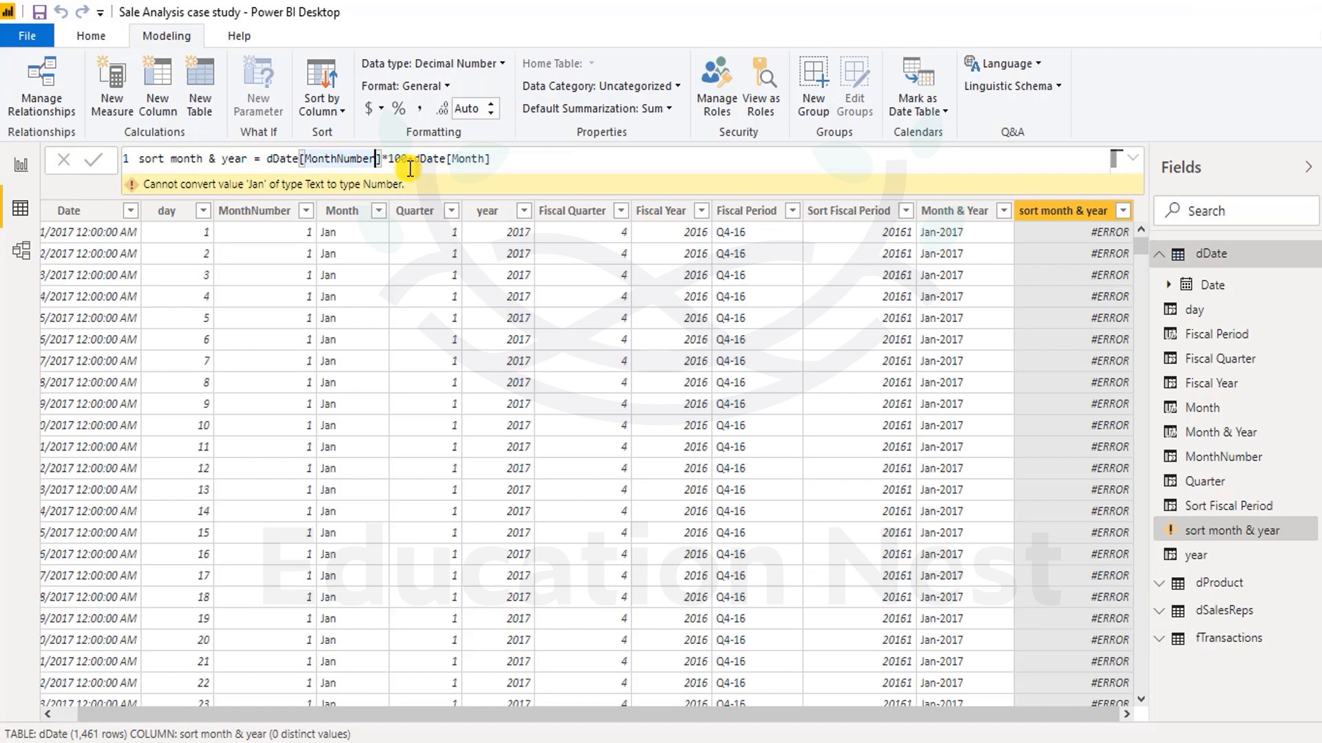
click(378, 159)
key(BackSpace)
key(BackSpace)
key(BackSpace)
key(BackSpace)
key(BackSpace)
key(BackSpace)
key(BackSpace)
key(BackSpace)
key(BackSpace)
key(BackSpace)
key(BackSpace)
key(BackSpace)
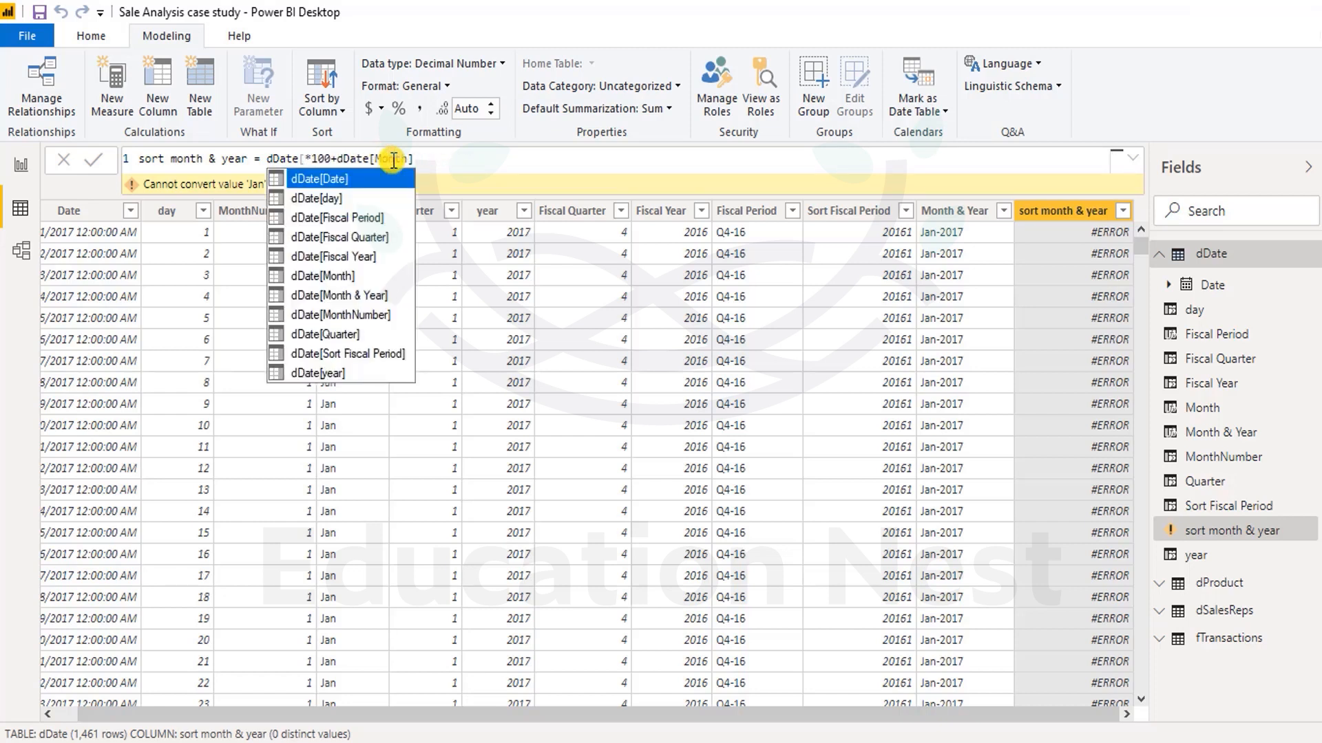
key(Up)
key(Up)
key(Up)
key(Up)
key(Up)
key(Up)
key(Down)
key(Down)
key(Down)
key(Down)
key(Down)
key(Tab)
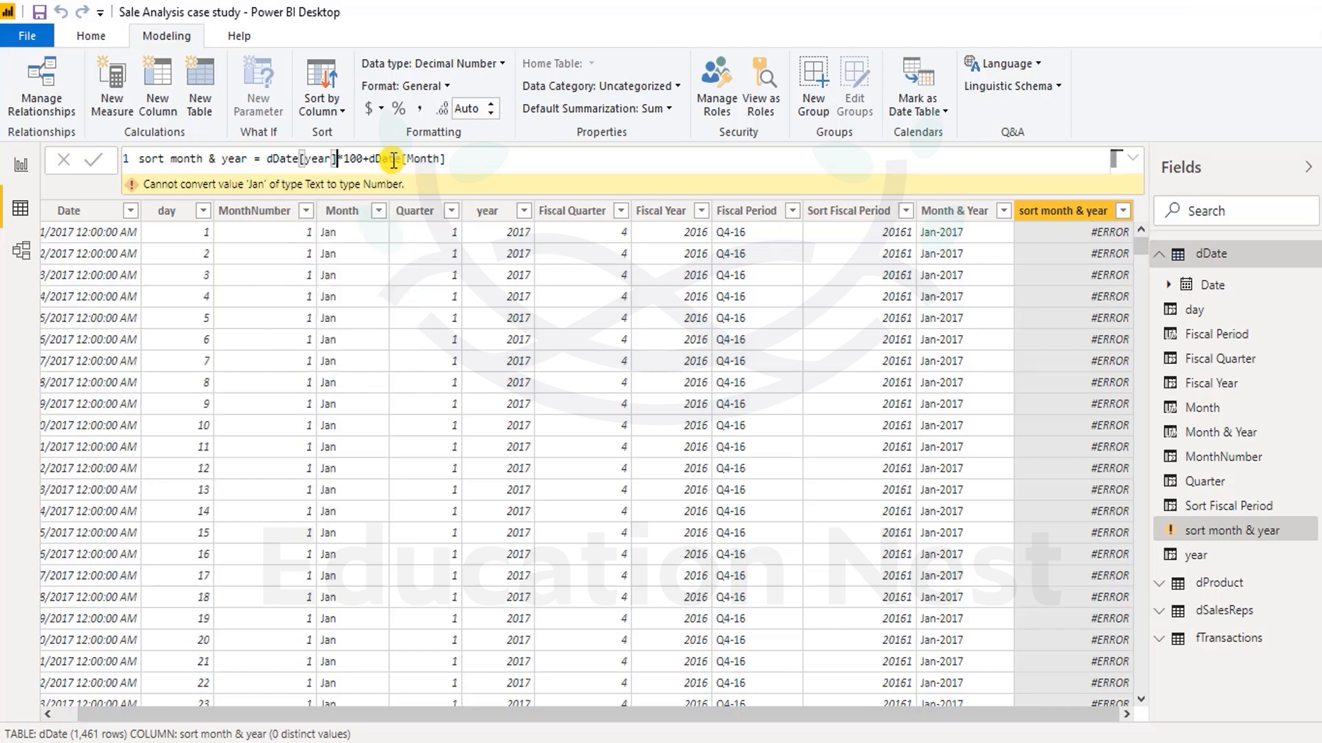
Step: Replace dDate[Month] with dDate[MonthNumber] at the end of the sort month & year formula and commit it
drag(406, 160, 440, 160)
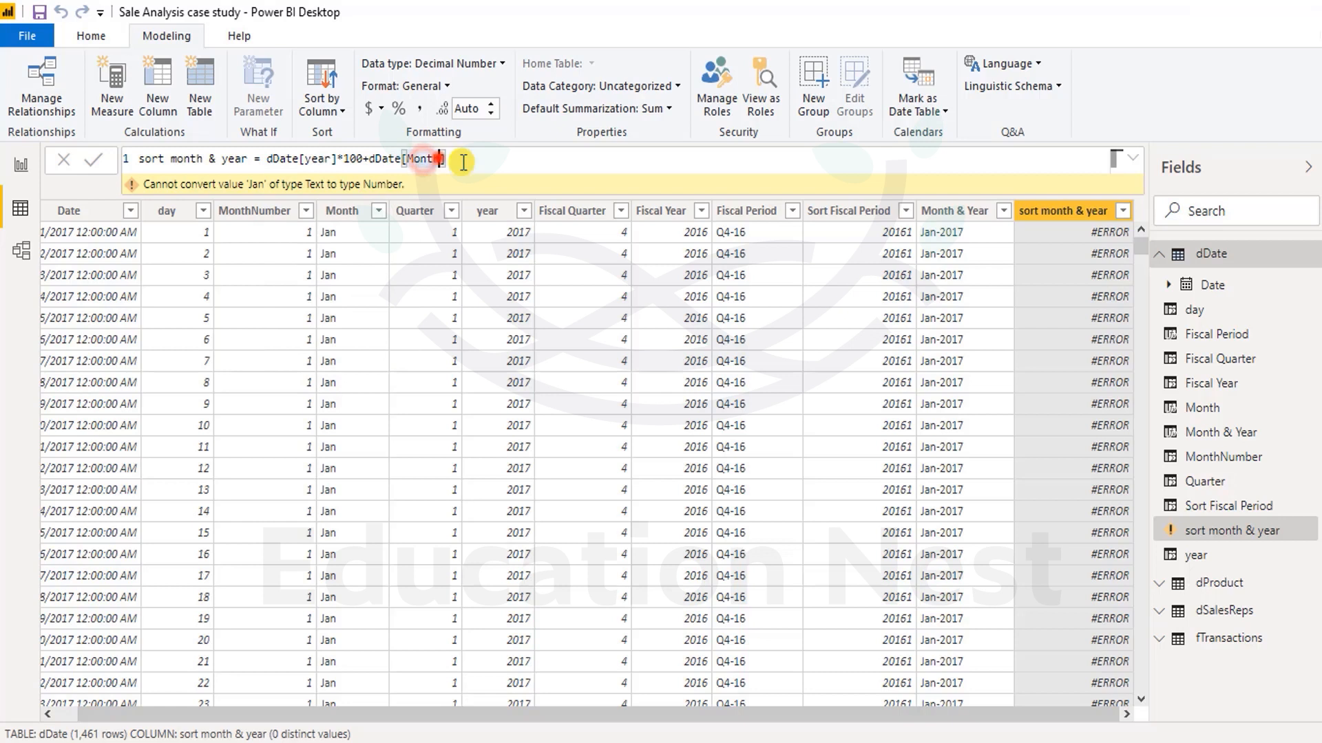
key(BackSpace)
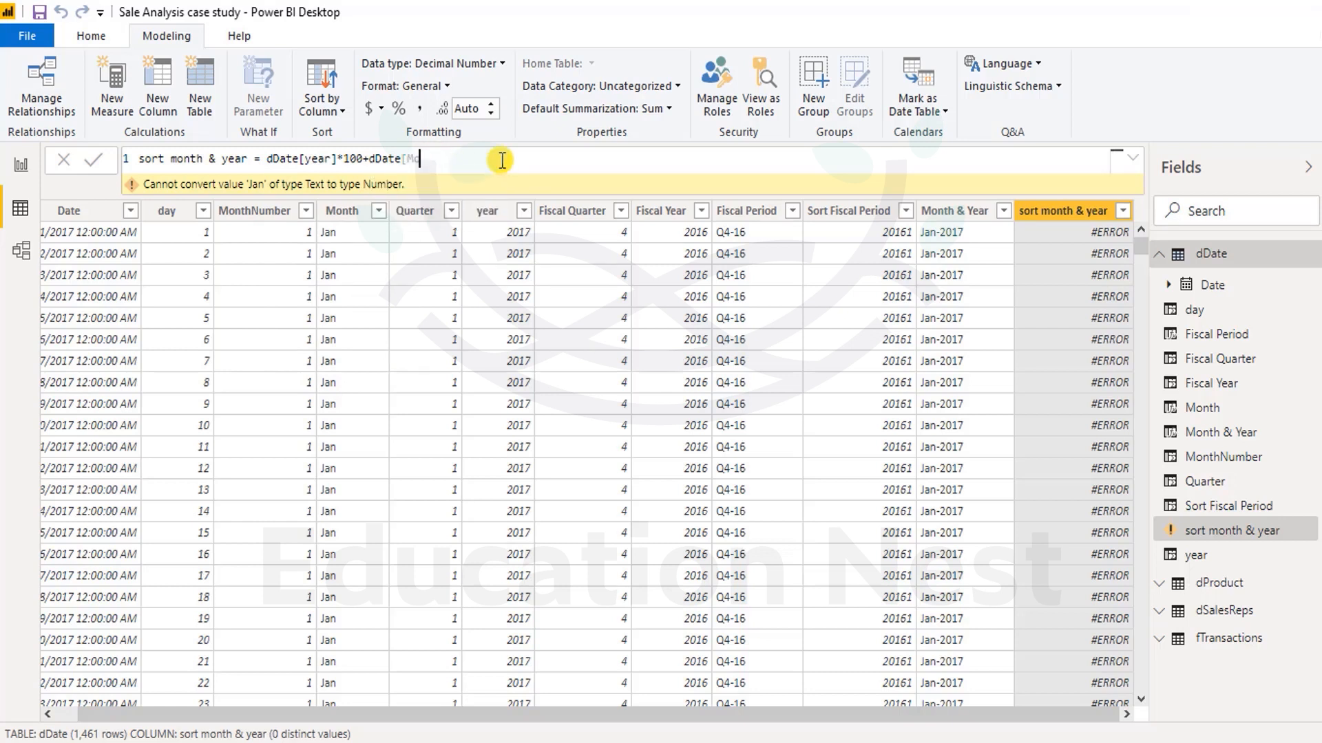
key(BackSpace)
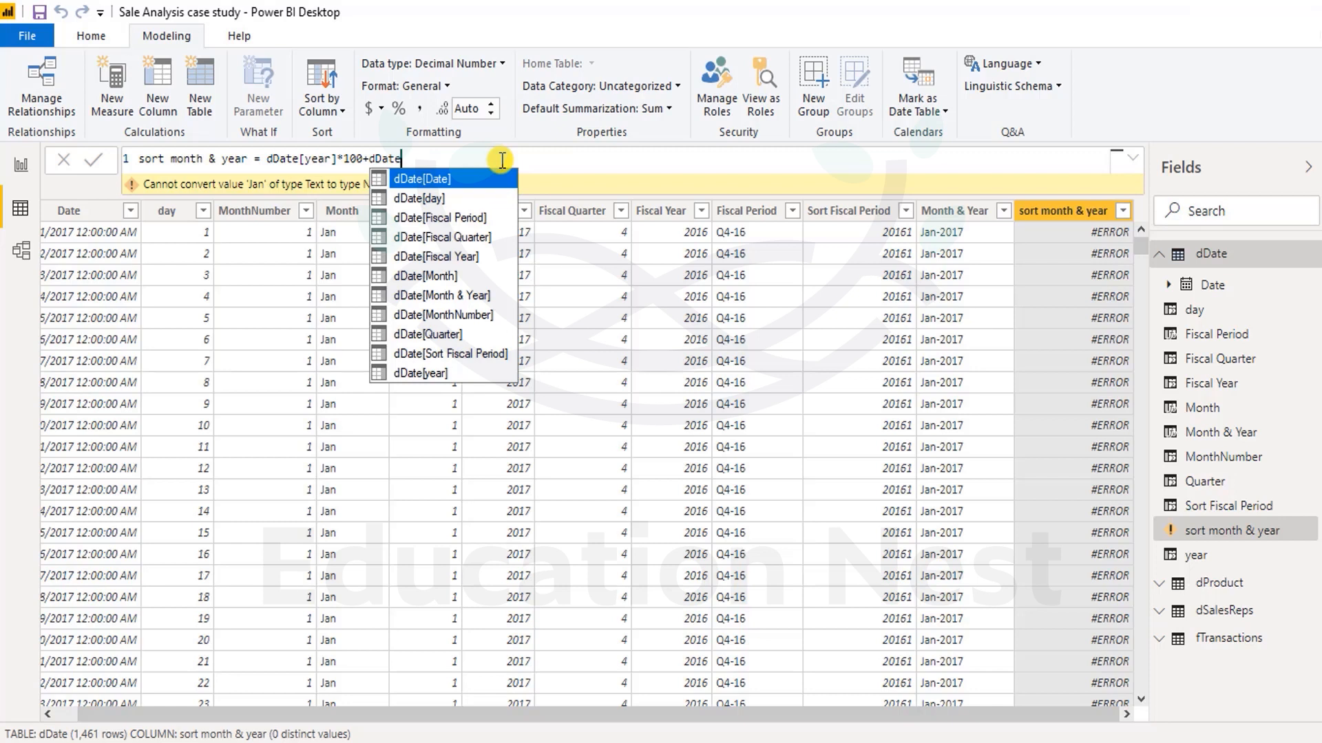
text(()
key(BackSpace)
key(BackSpace)
key(BackSpace)
key(BackSpace)
key(BackSpace)
key(BackSpace)
key(BackSpace)
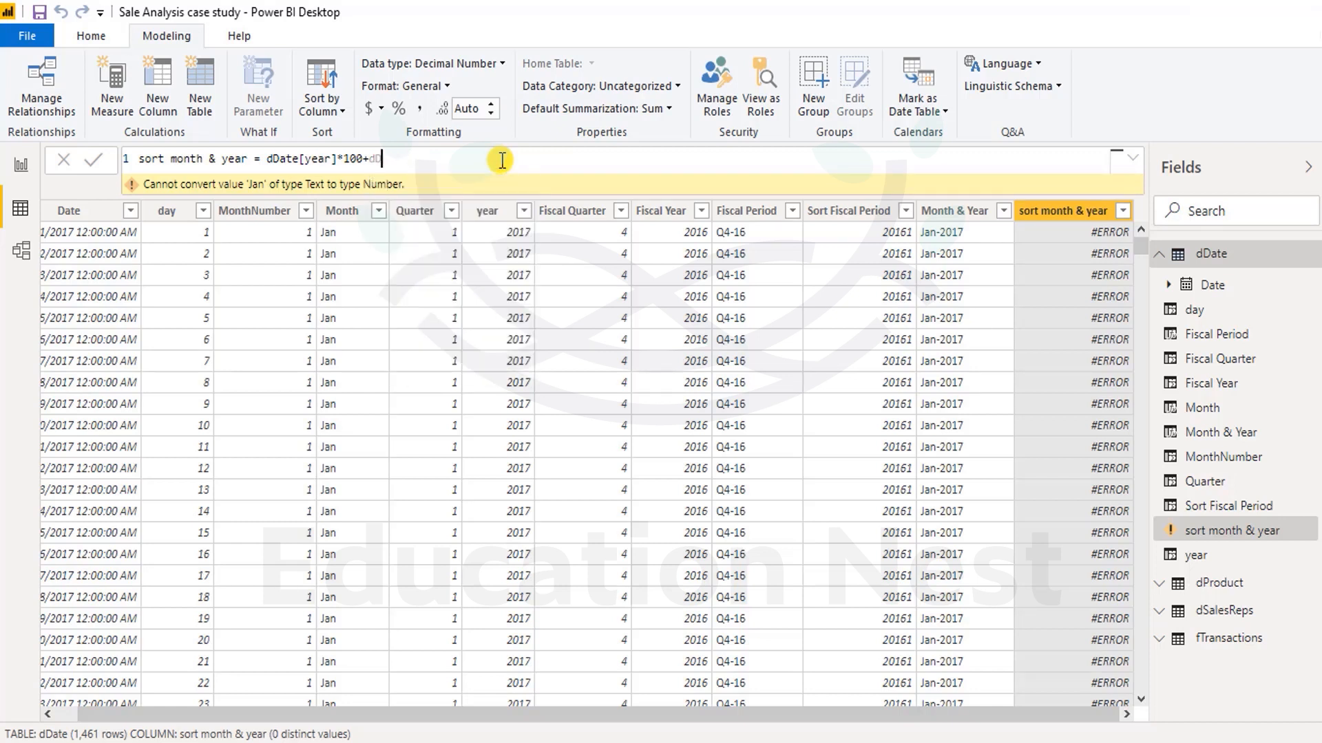
text(+dd)
key(Down)
key(Down)
key(Down)
key(Down)
key(Down)
key(Down)
key(Down)
key(Down)
key(Tab)
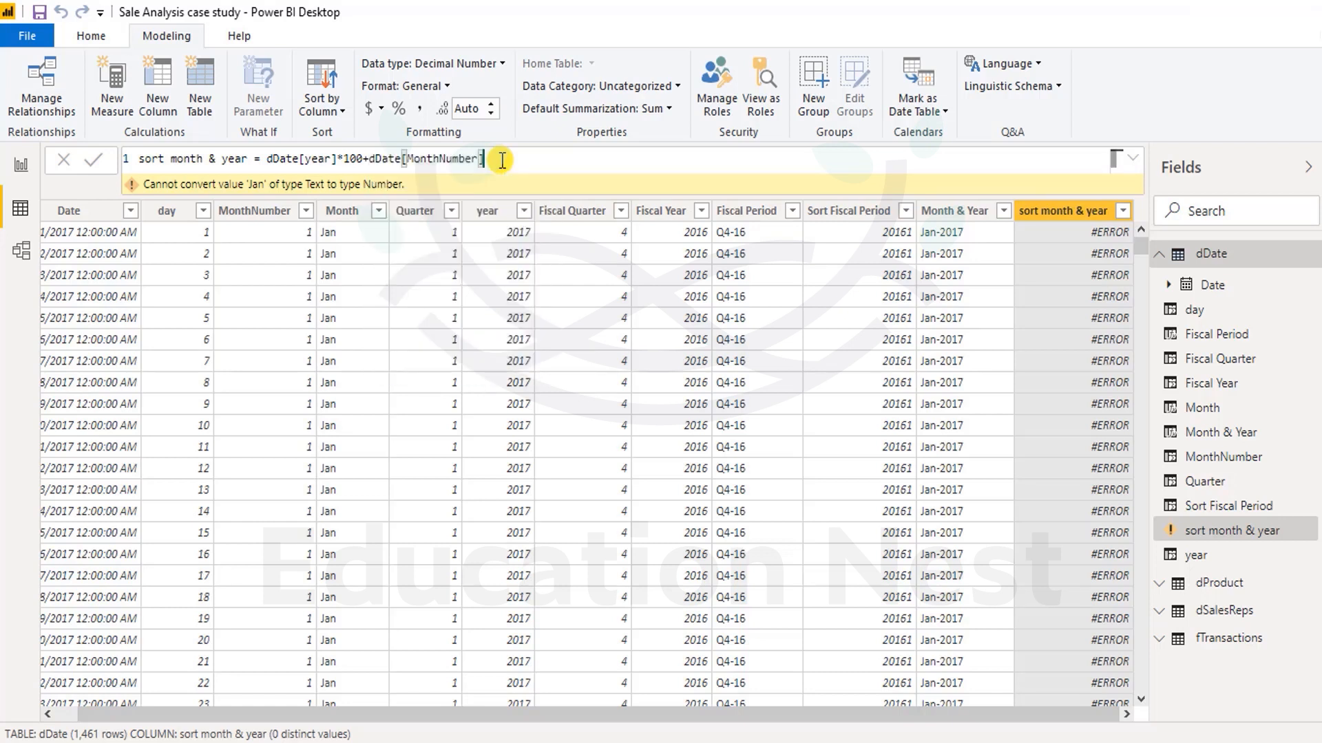
key(Return)
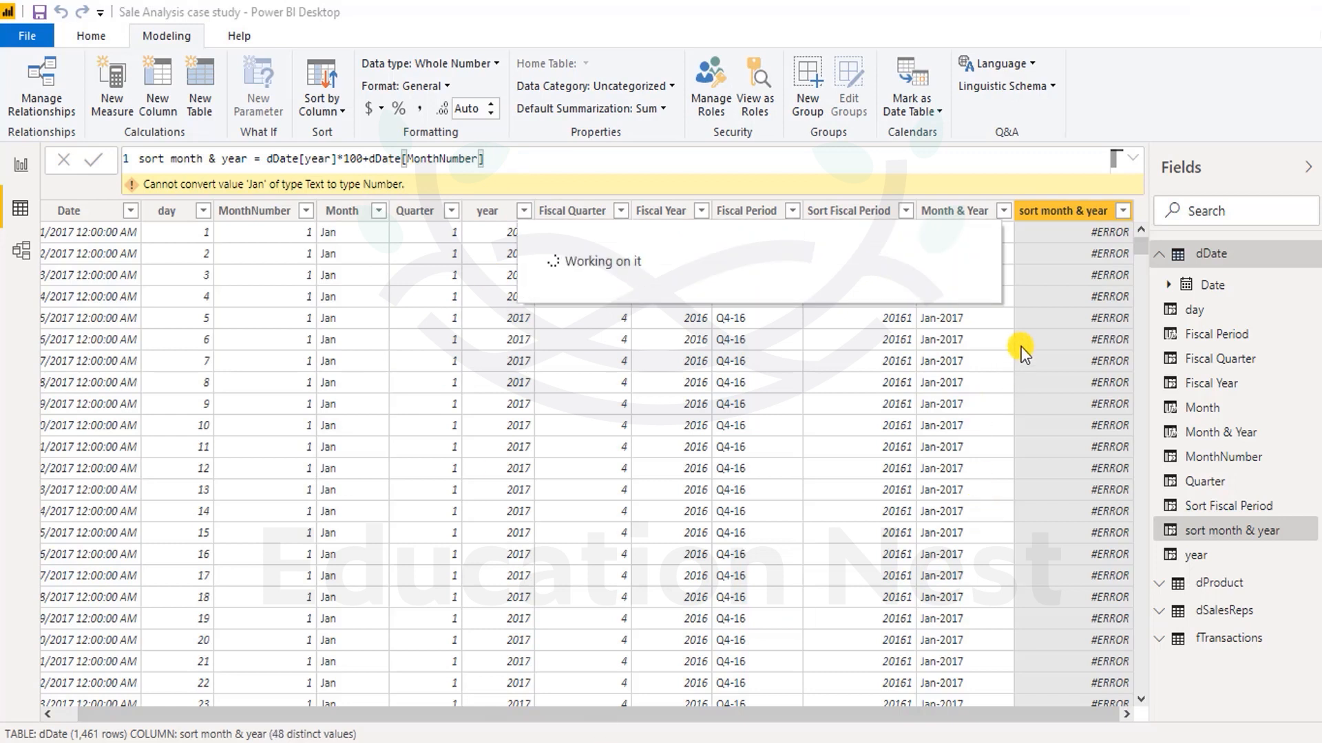
Step: Sort the Month & Year column by the sort month & year column
click(950, 192)
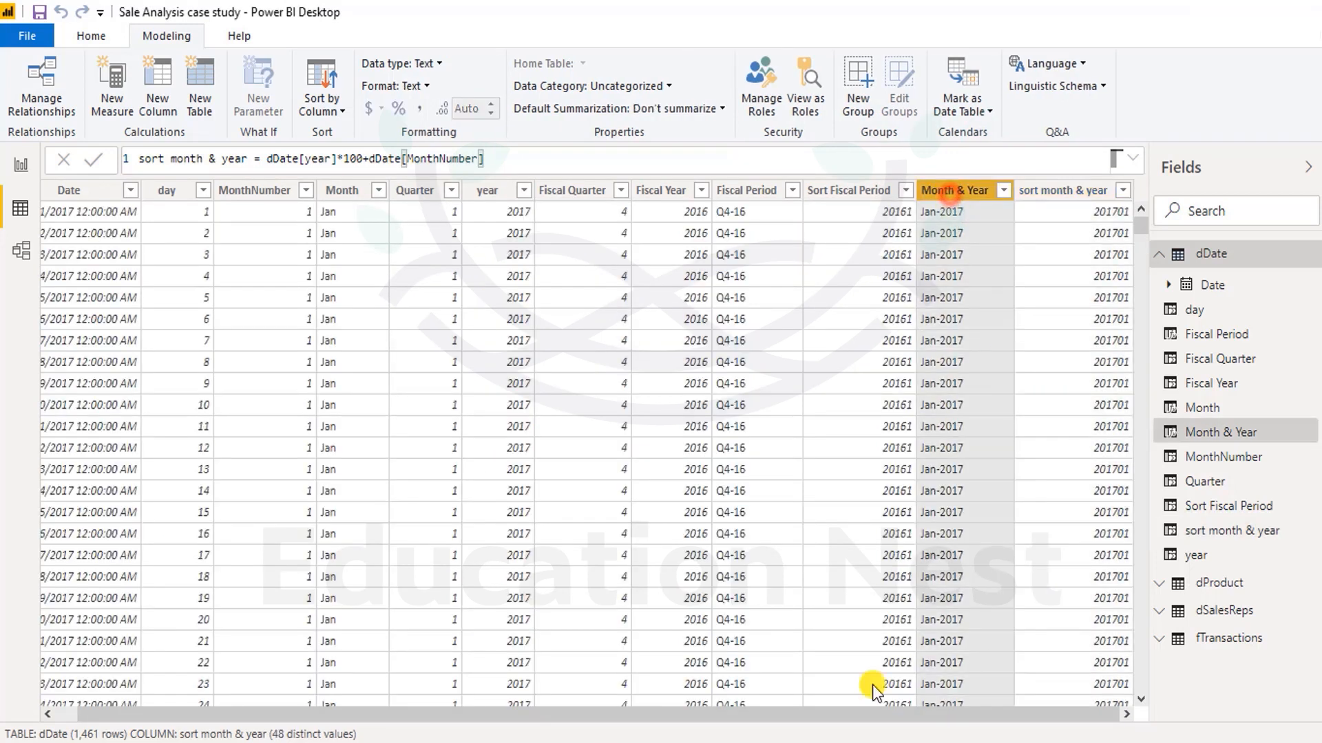
click(328, 109)
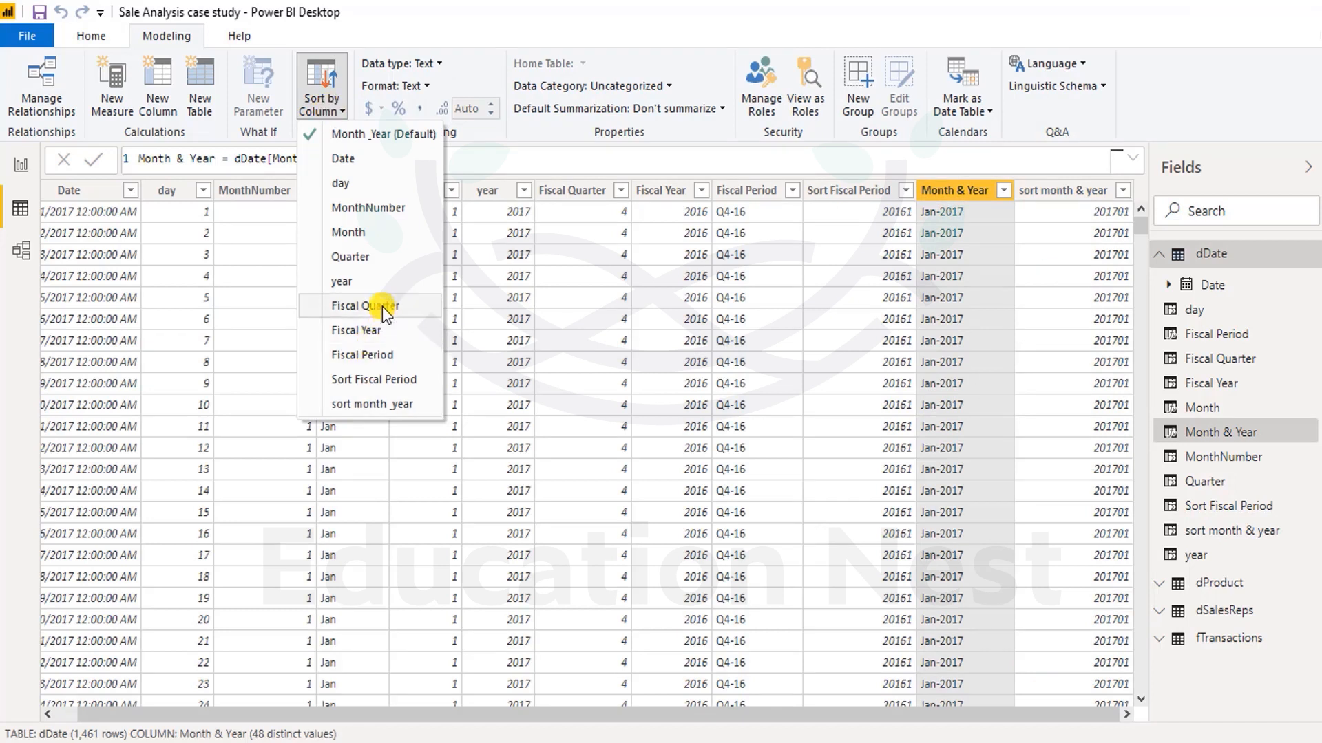
click(393, 404)
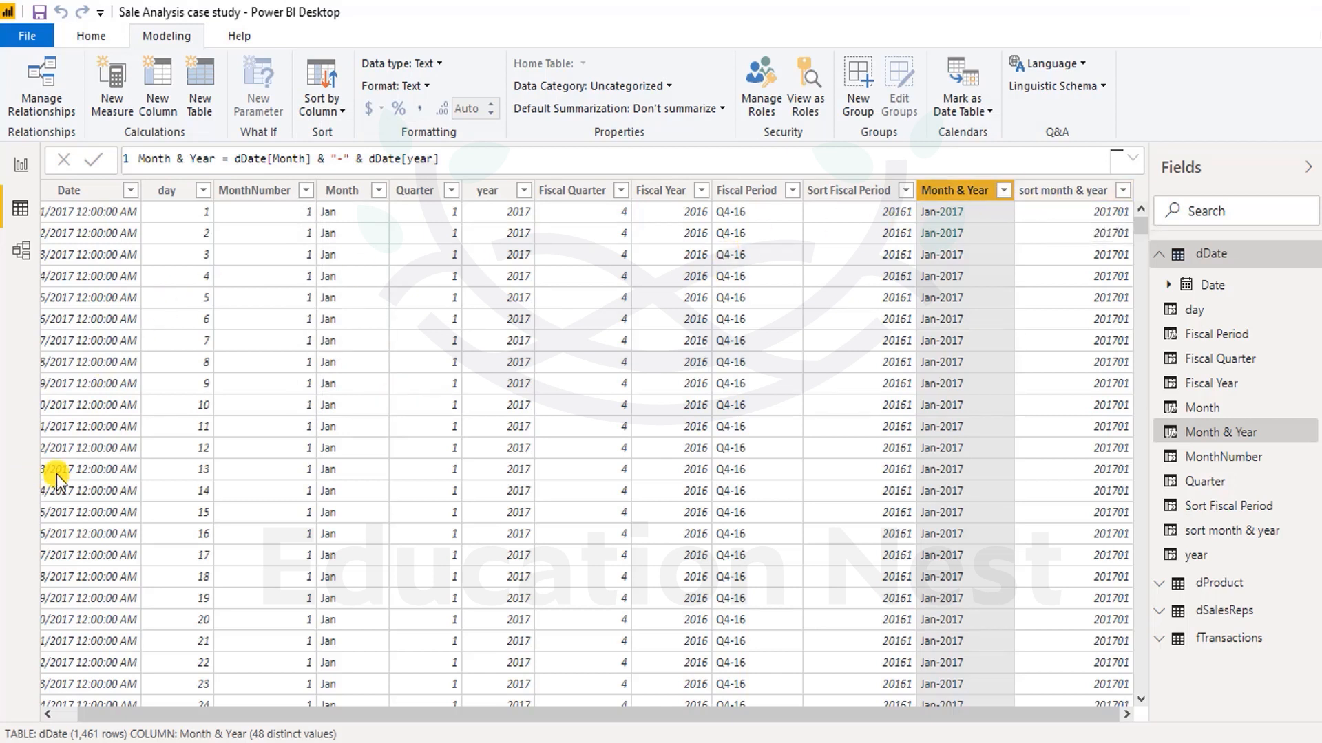
Step: Mark dDate as a date table with Date as its date column
click(952, 110)
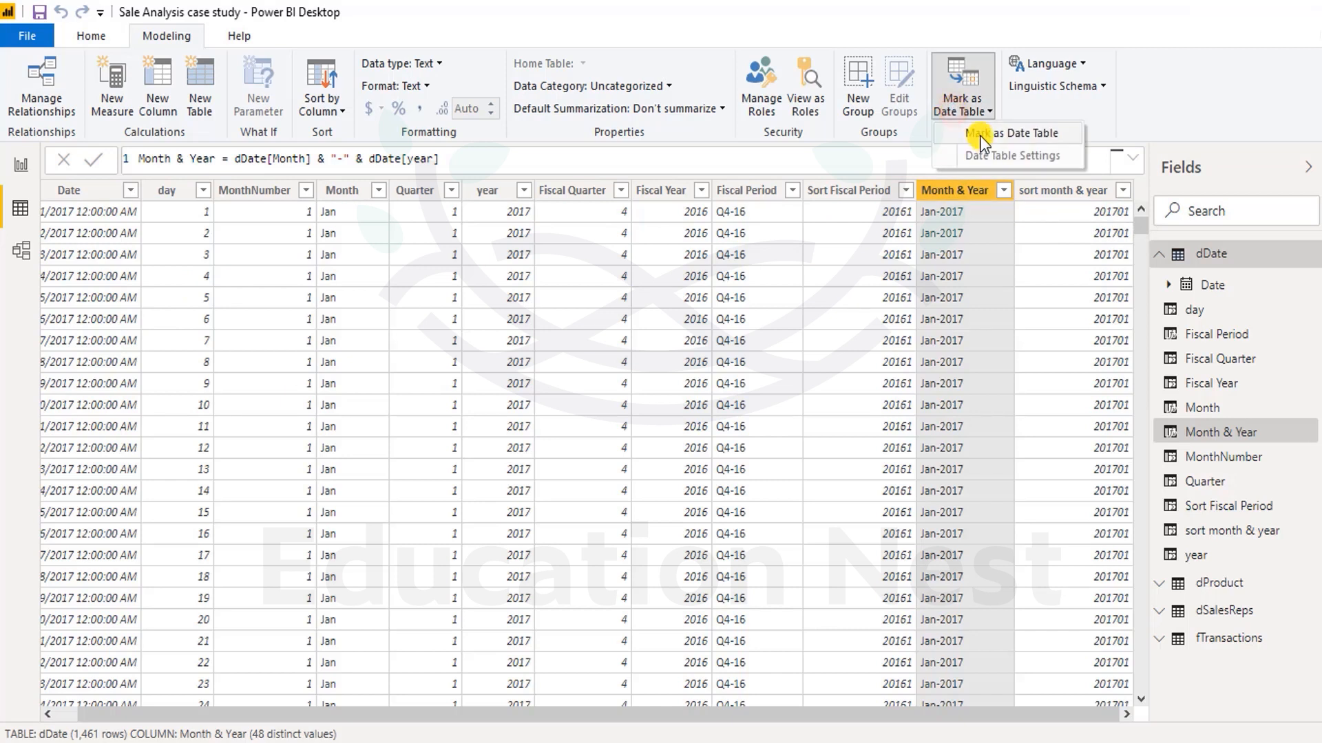
click(1039, 134)
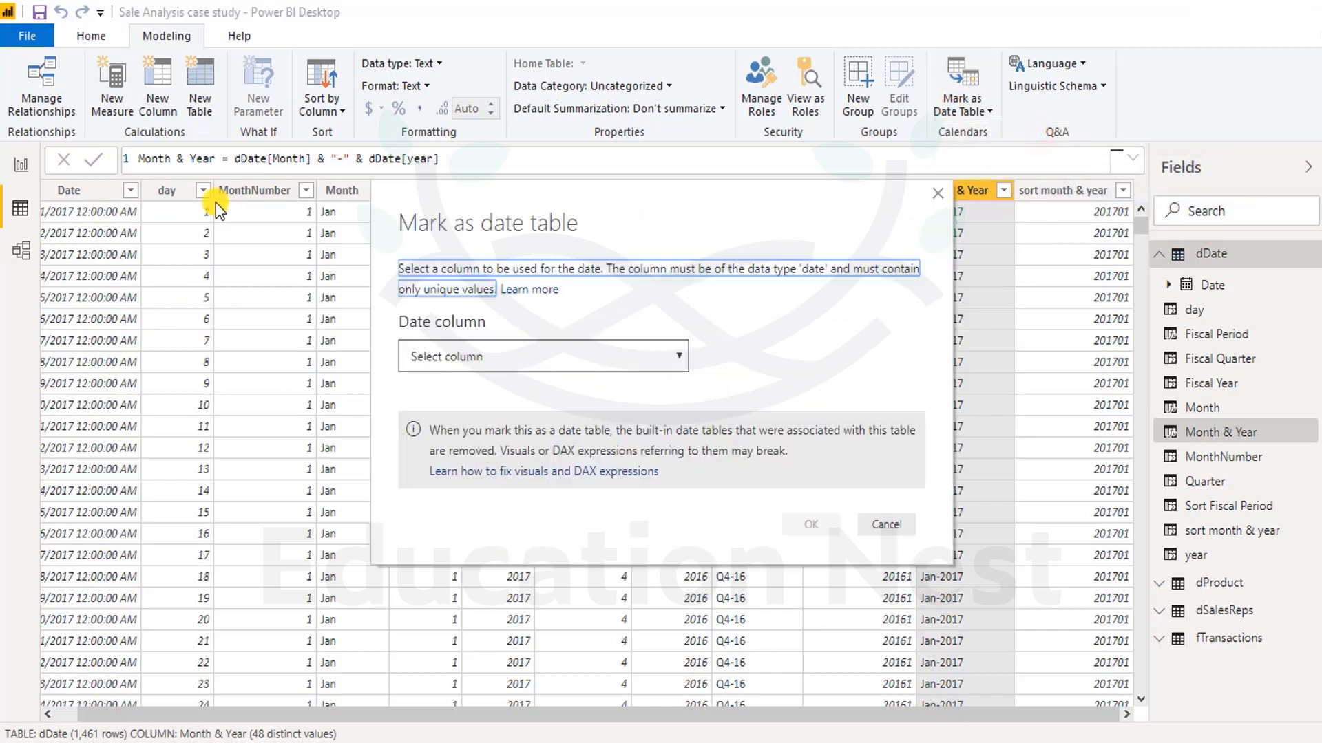
click(542, 352)
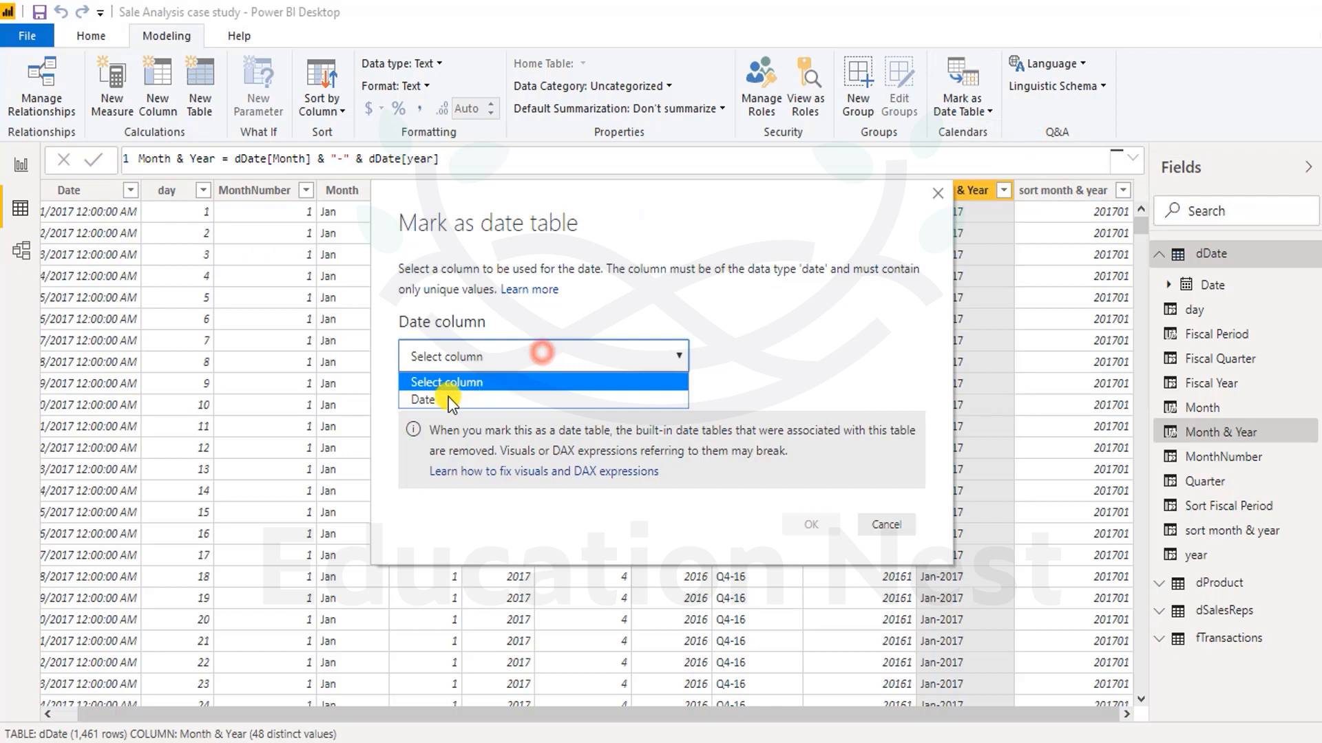
click(425, 402)
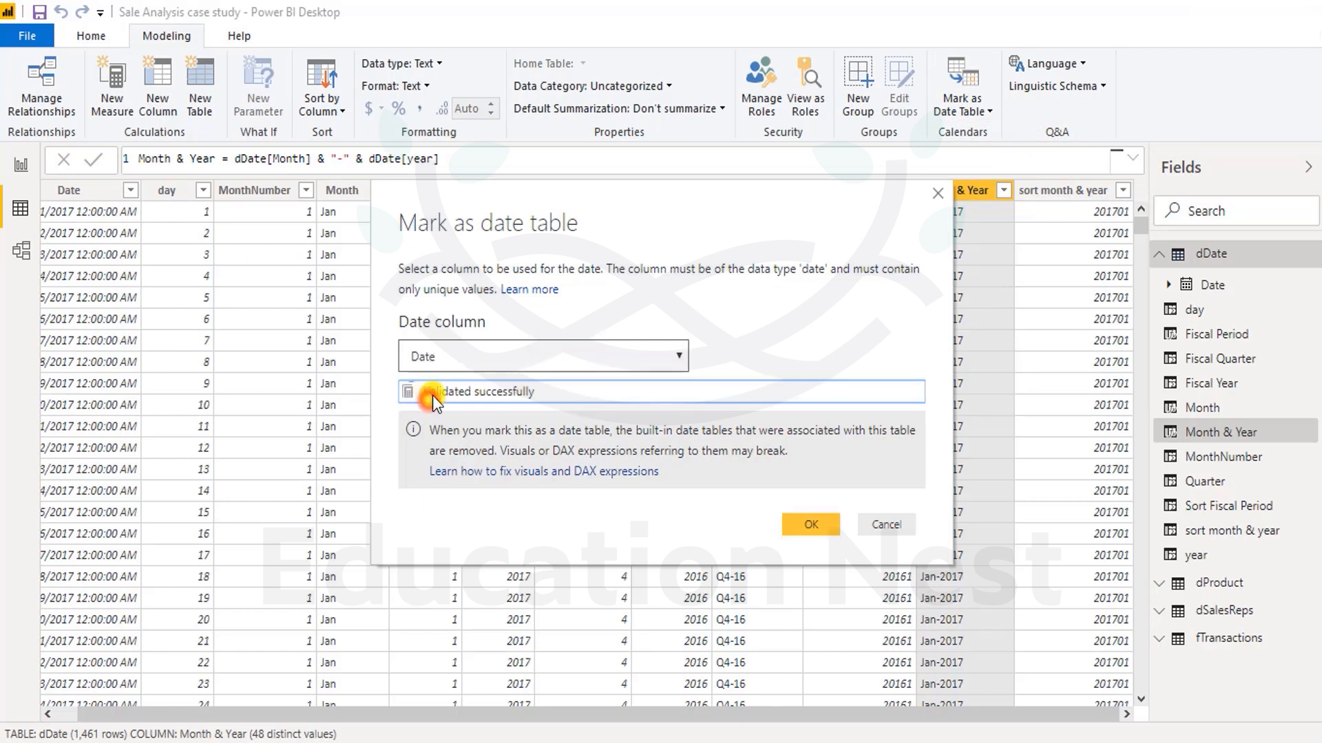
click(807, 525)
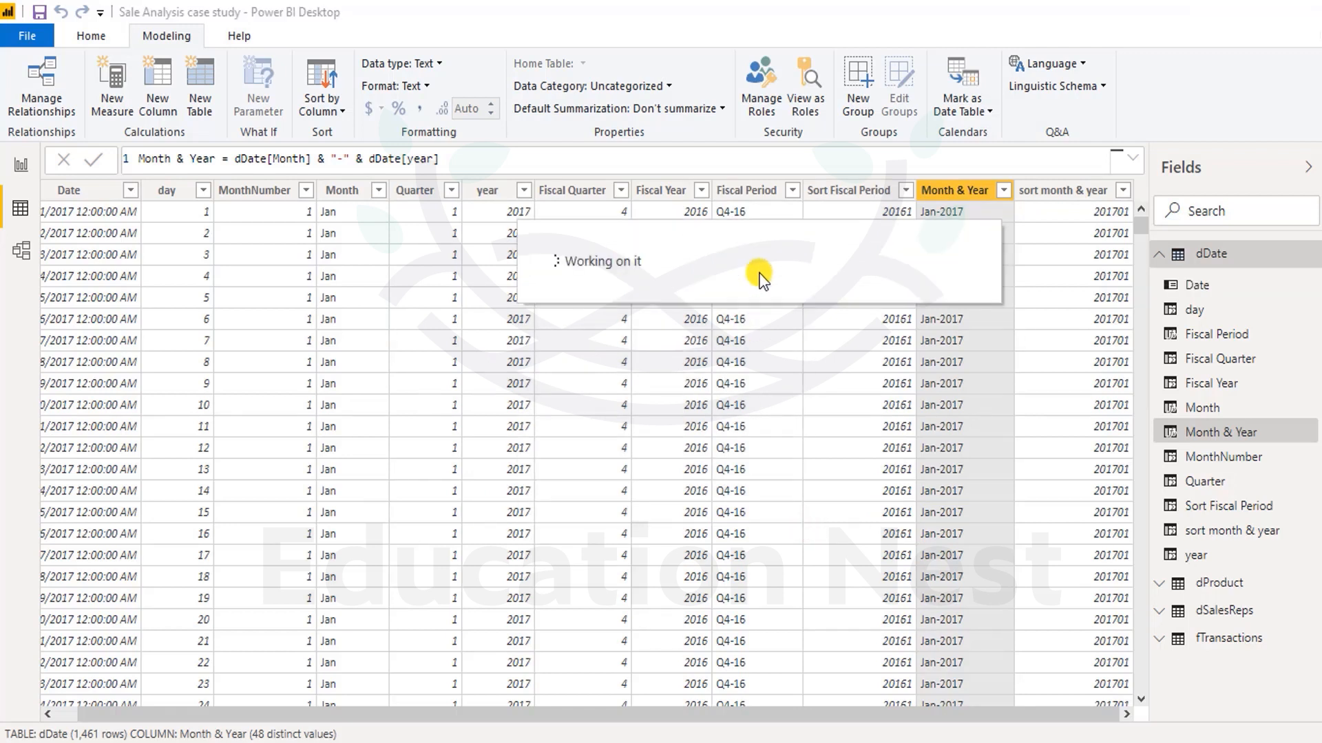
Step: Review the dDate columns and their formulas one by one, from Date through sort month & year
click(102, 191)
key(Right)
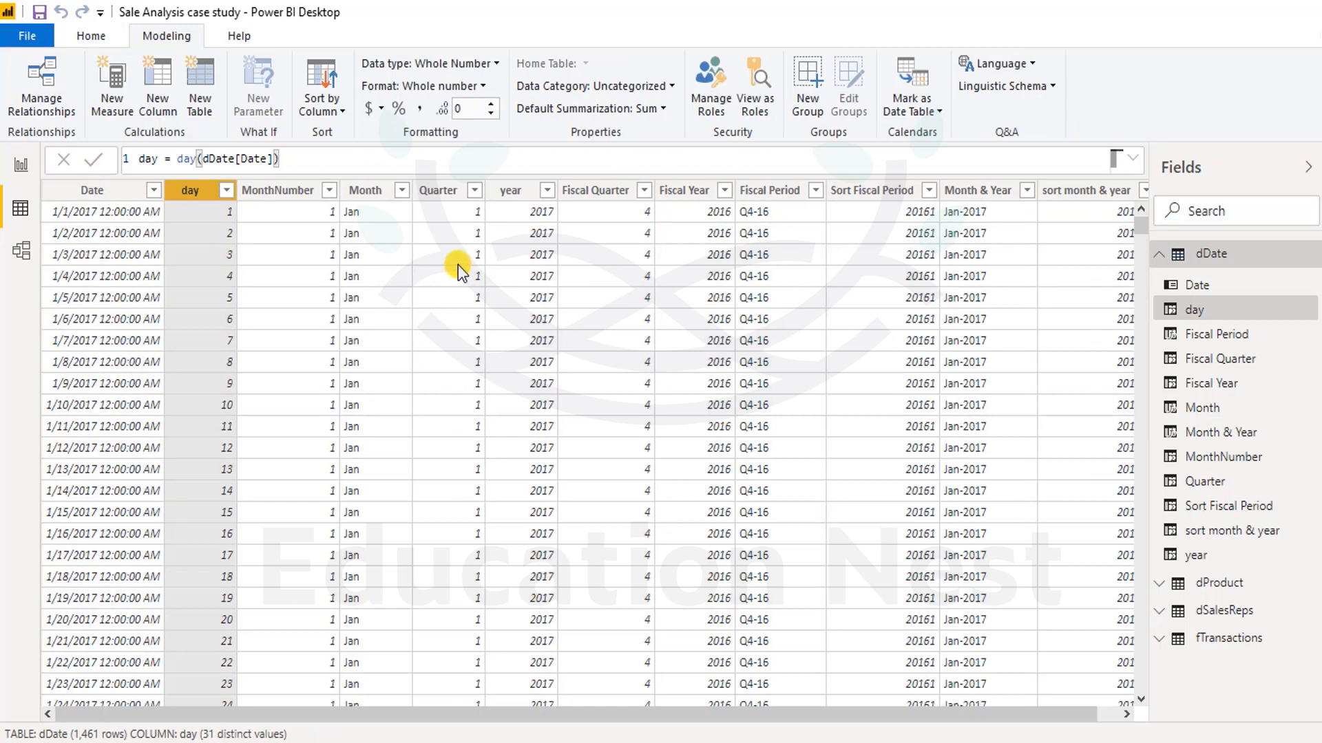
key(Right)
key(Right)
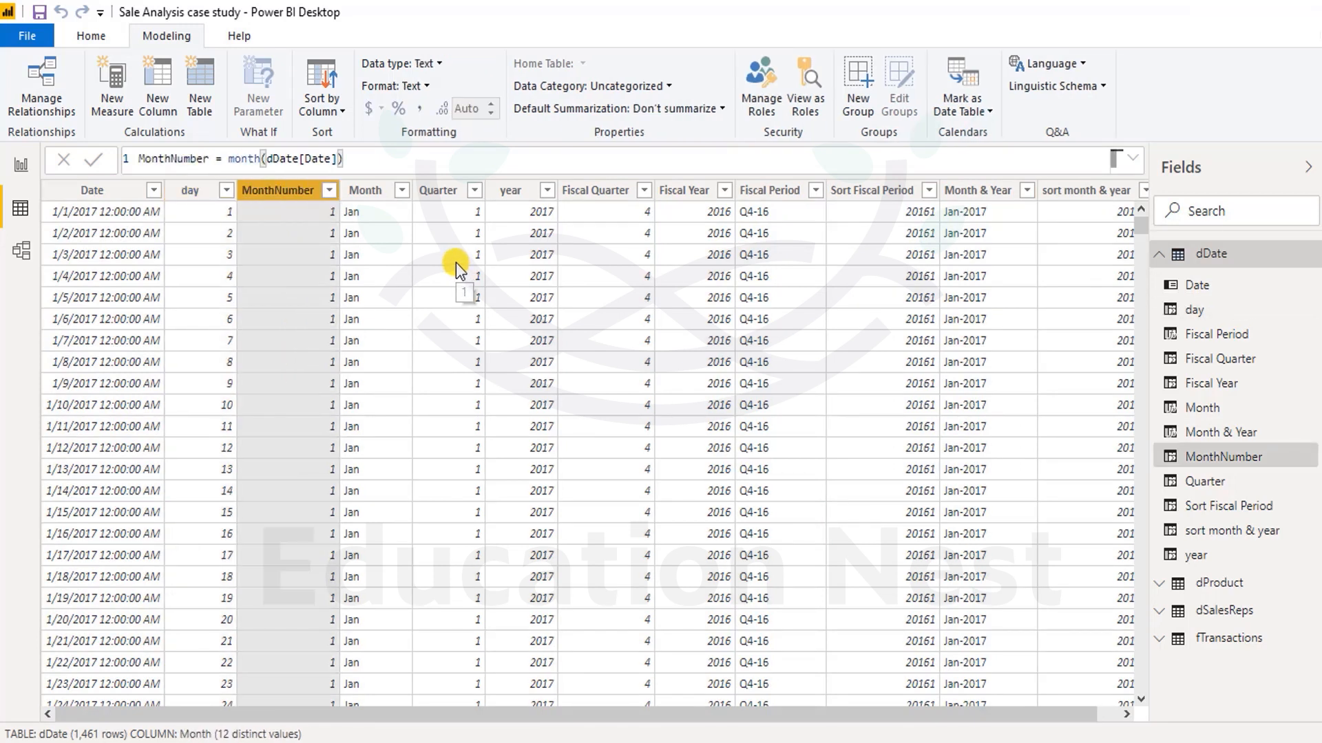
key(Right)
key(Right)
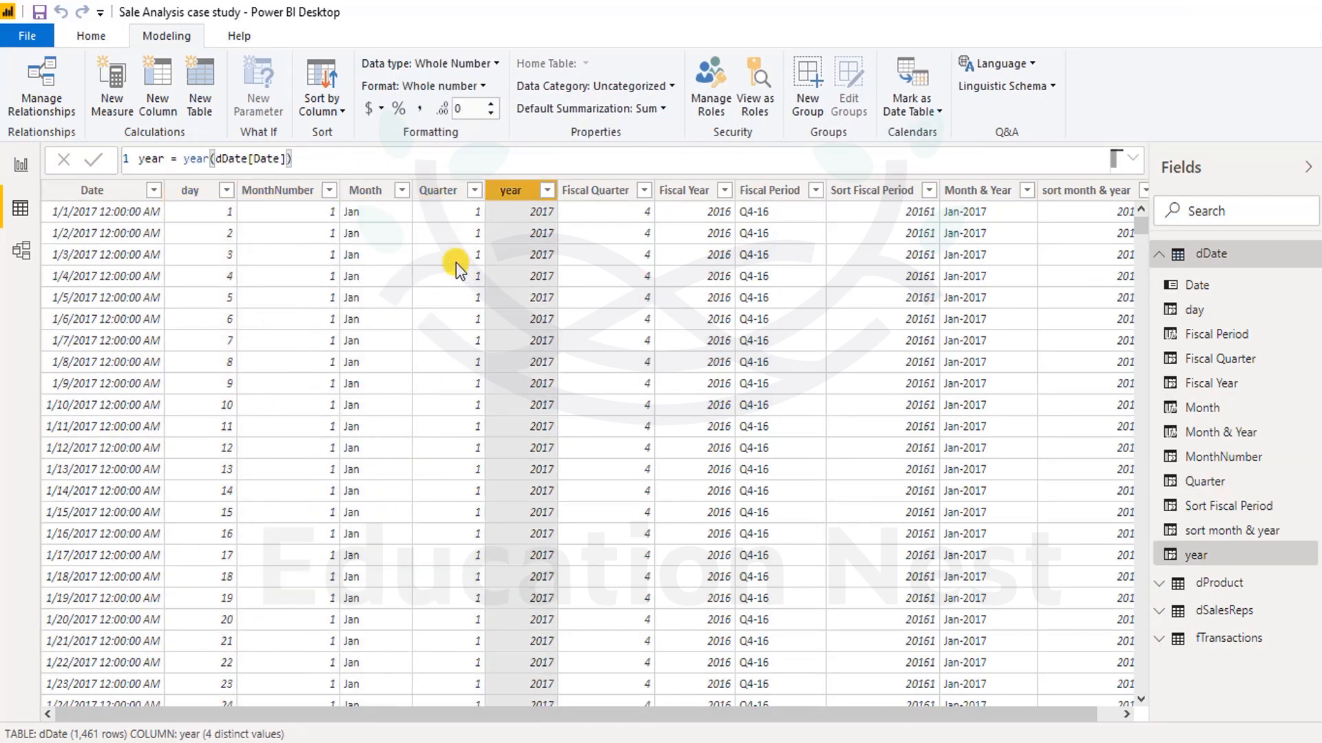
key(Right)
key(Right)
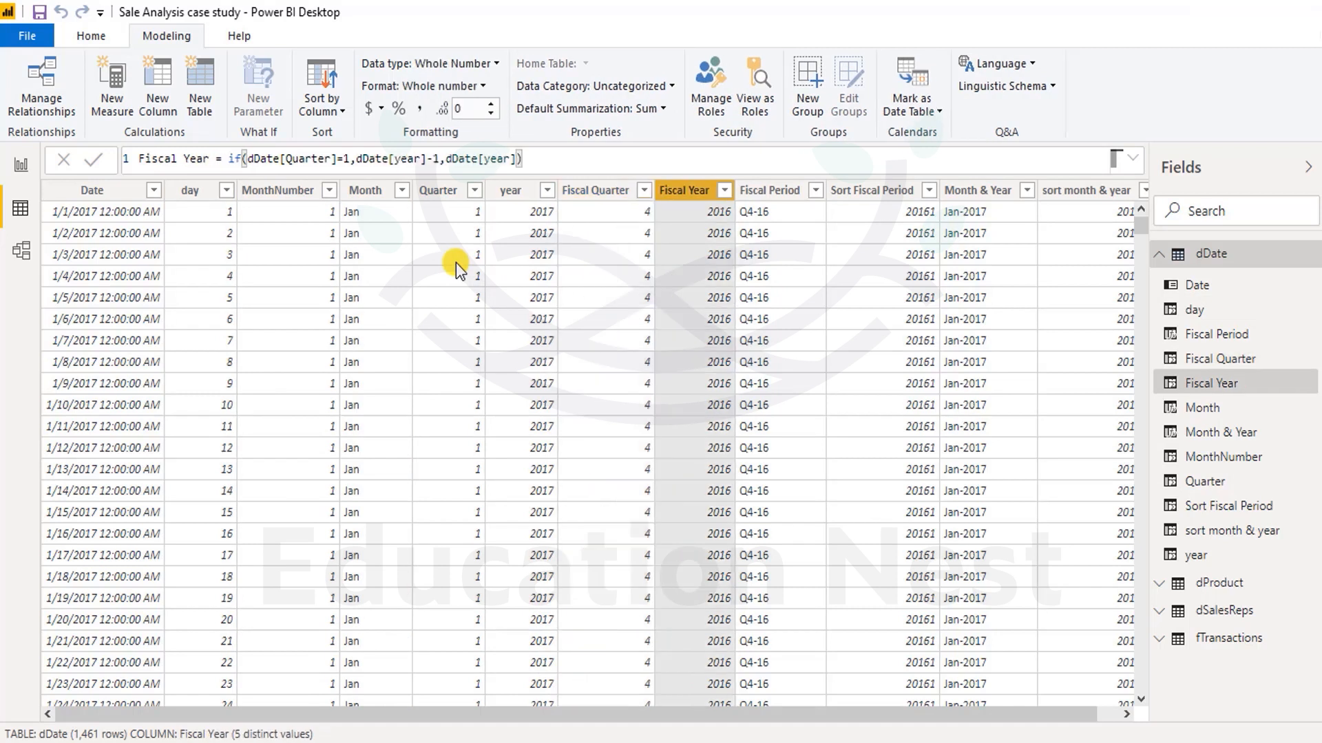
key(Right)
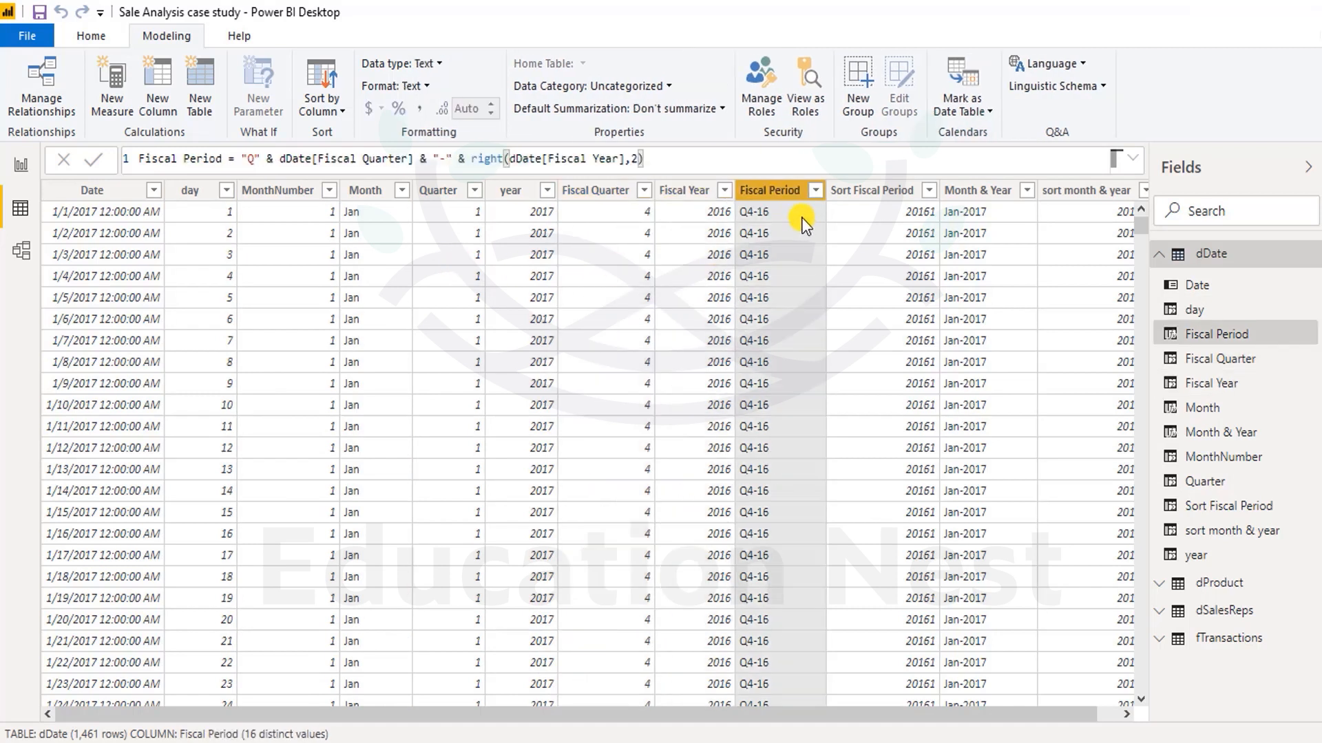
key(Right)
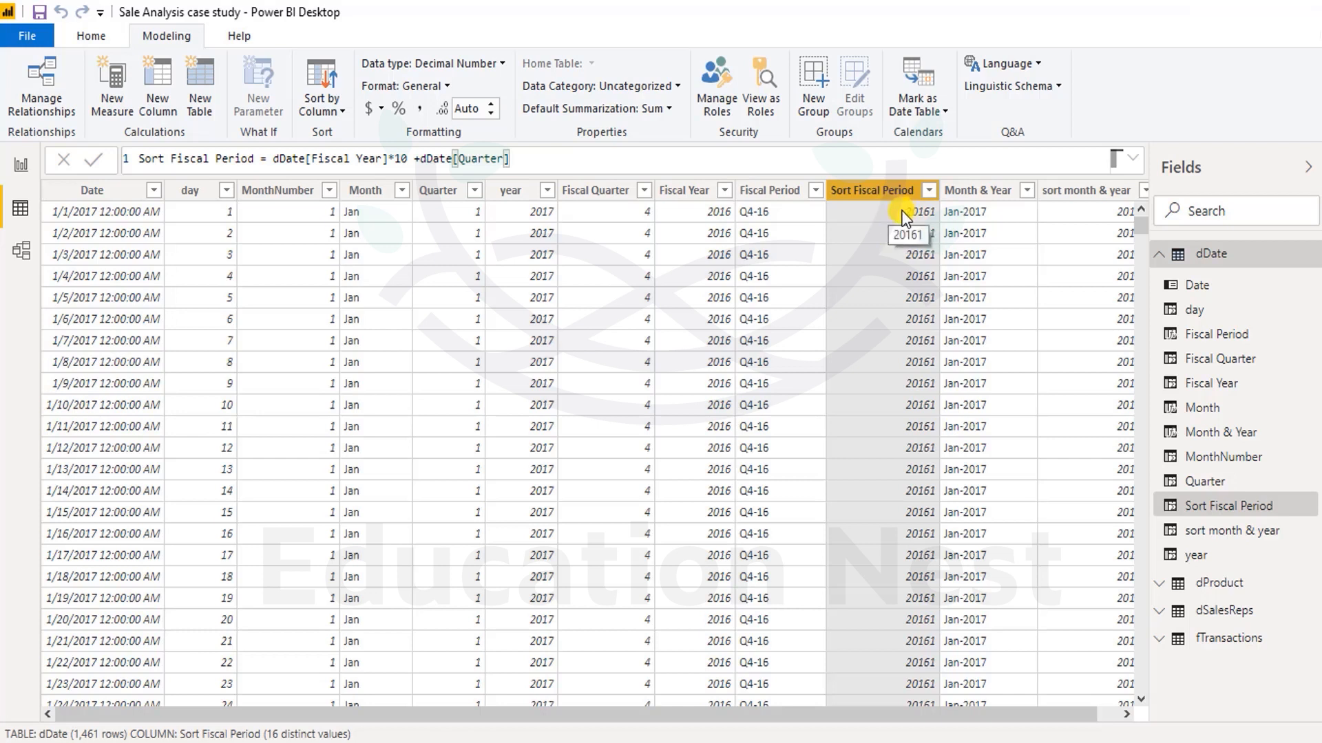
key(Right)
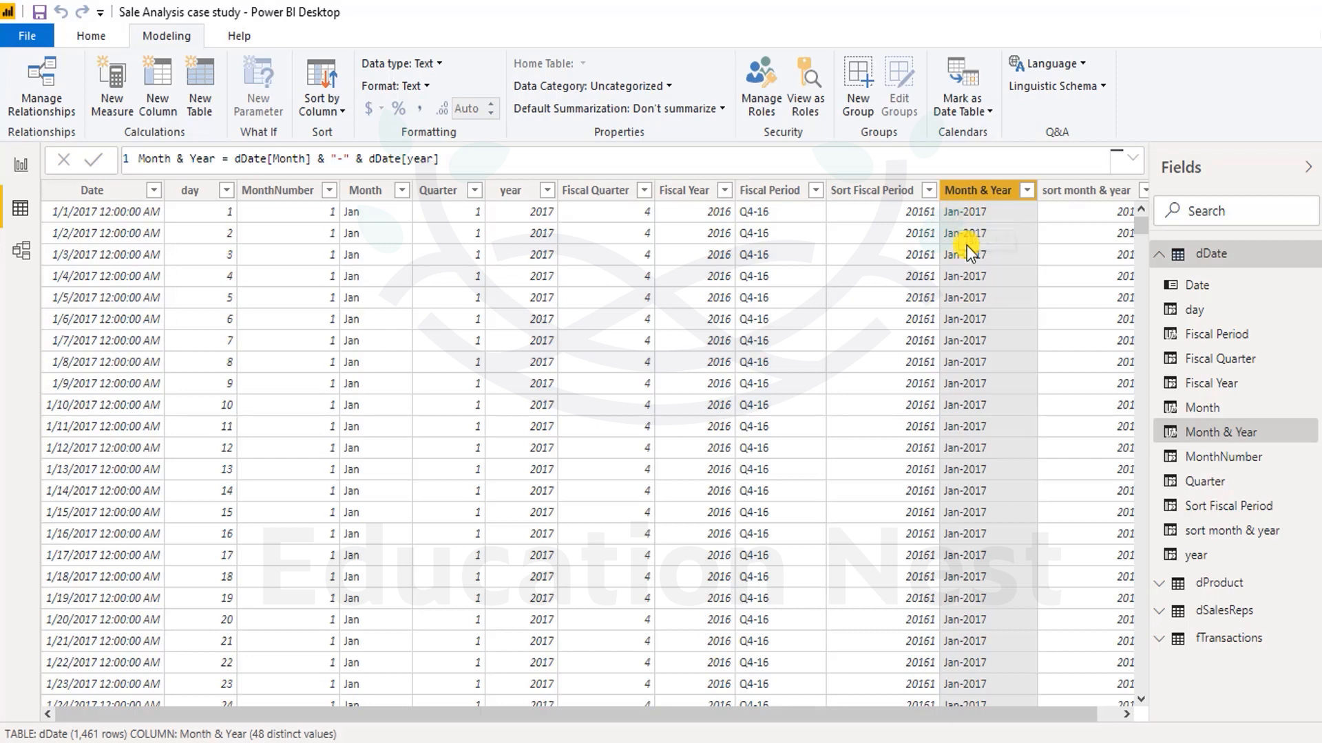
key(Right)
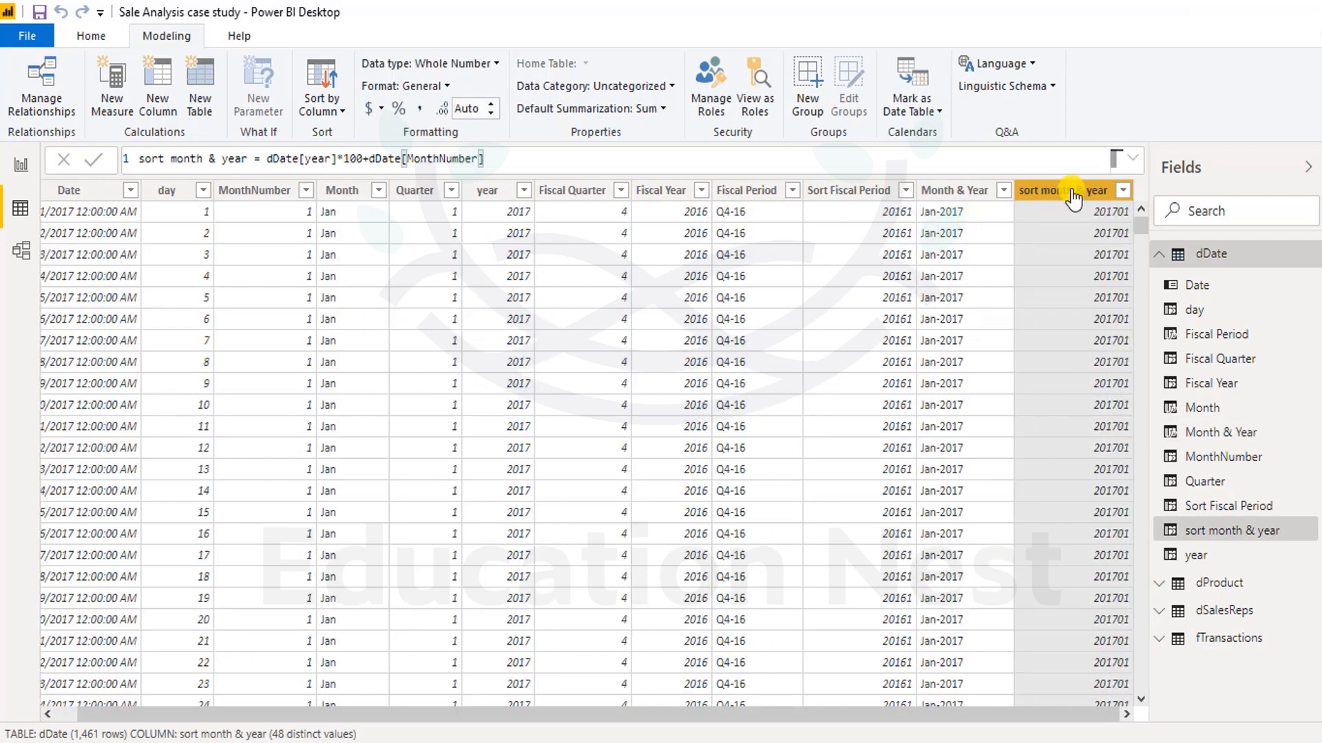